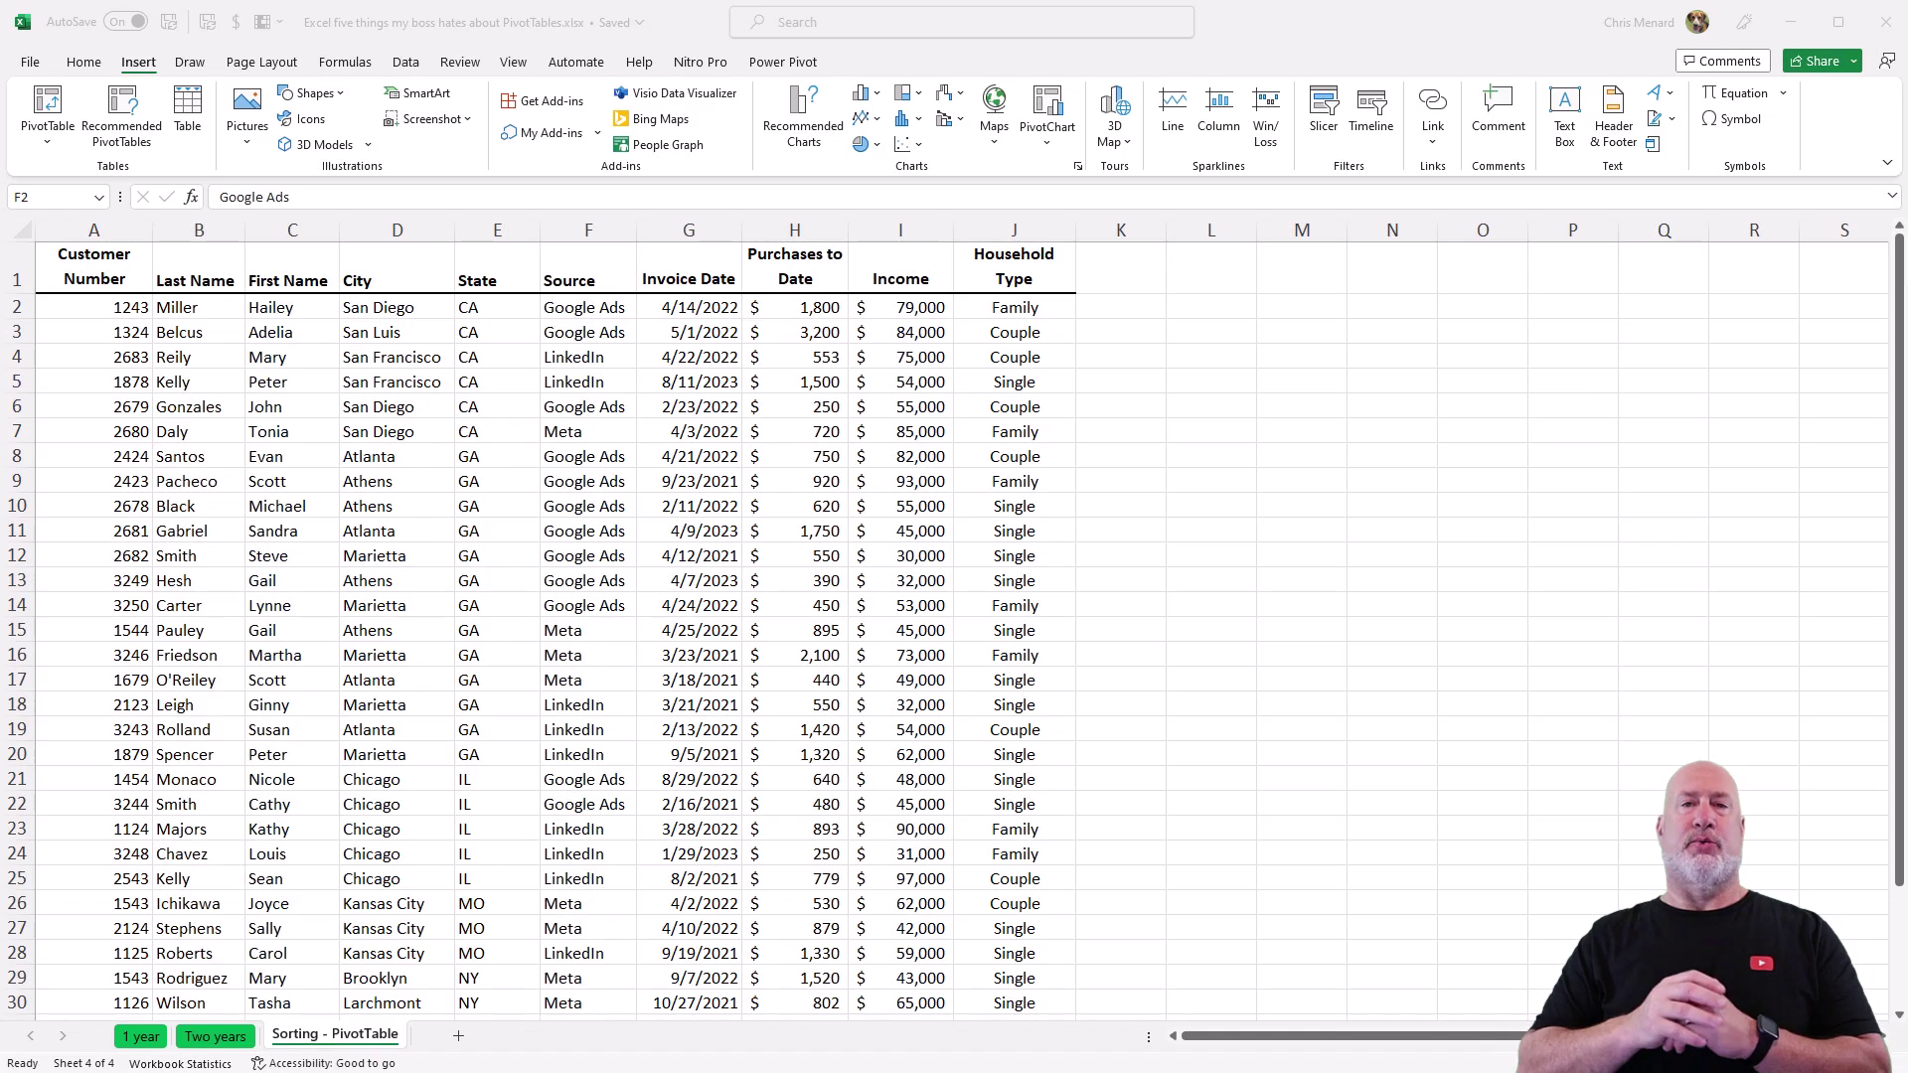
- Convert the customer data range into an Excel table, Table1, with Ctrl+T
left_click(366, 271)
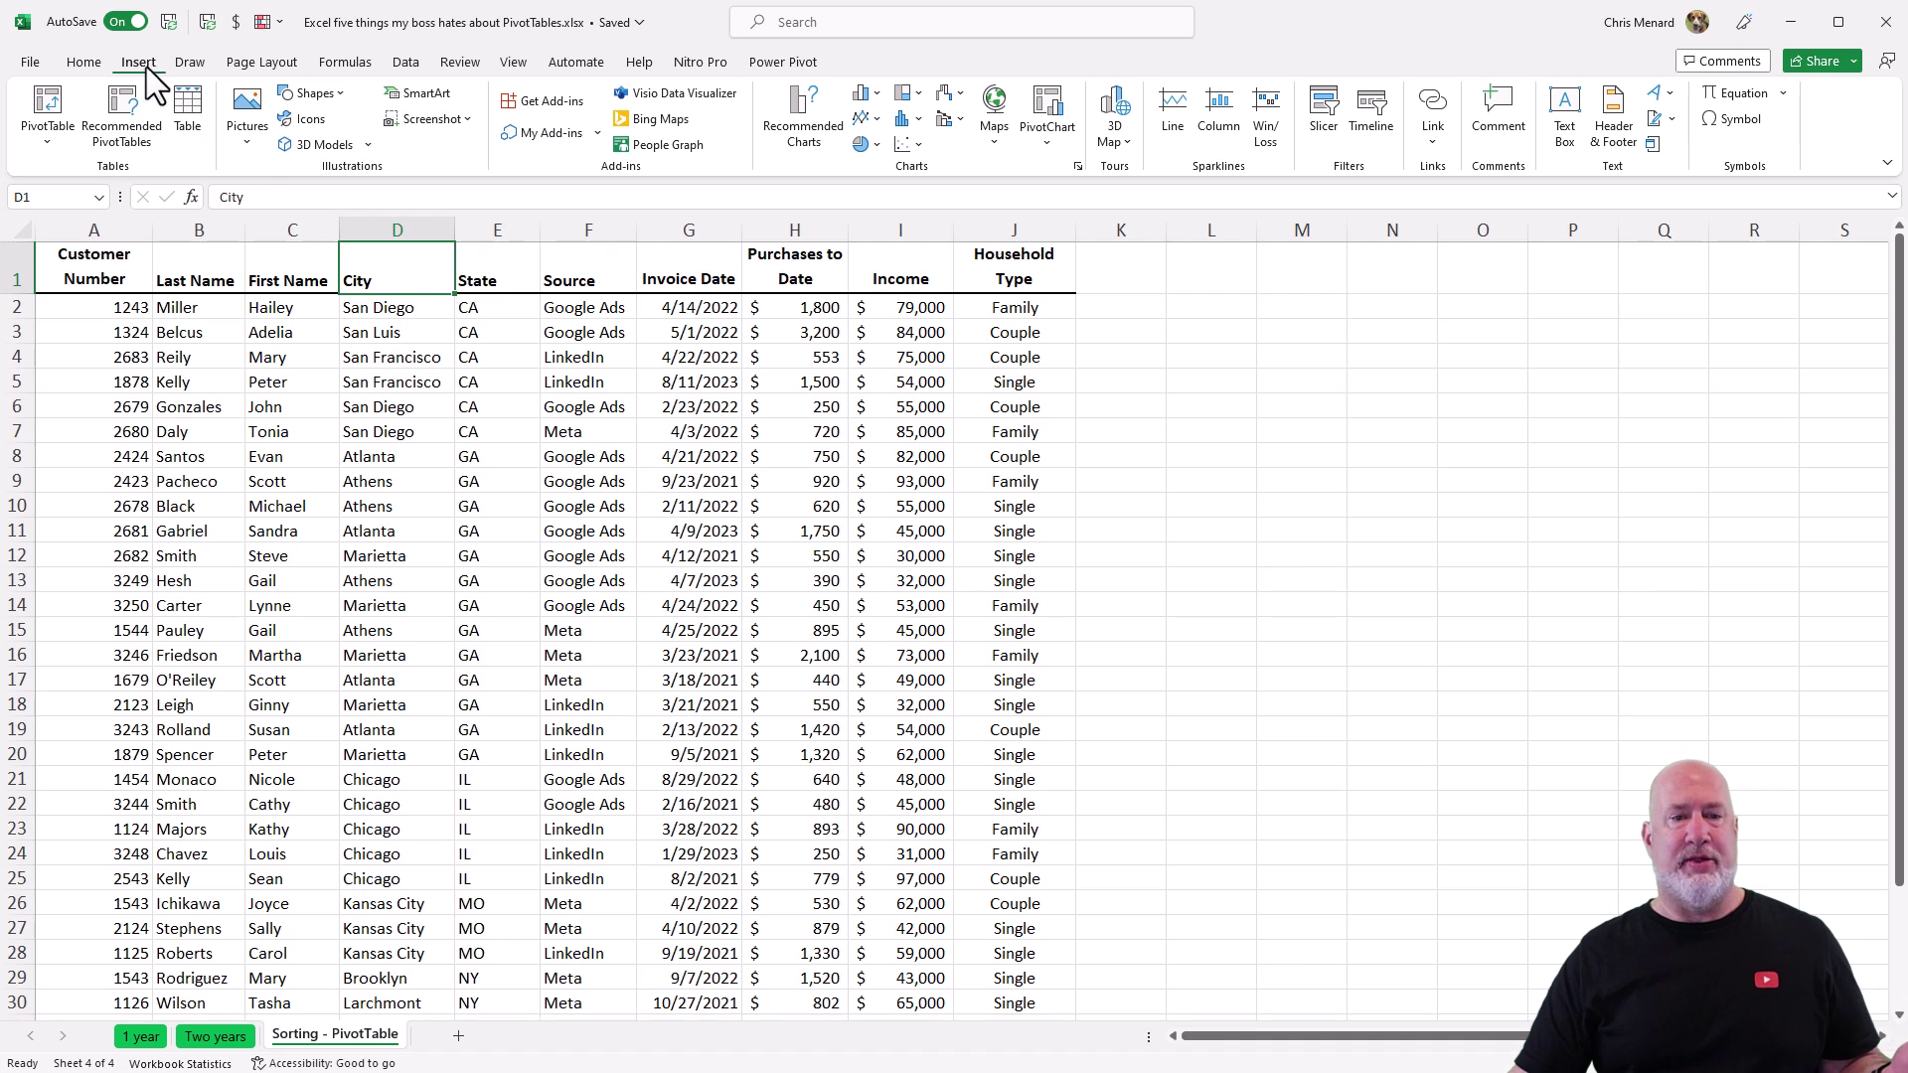
left_click(347, 325)
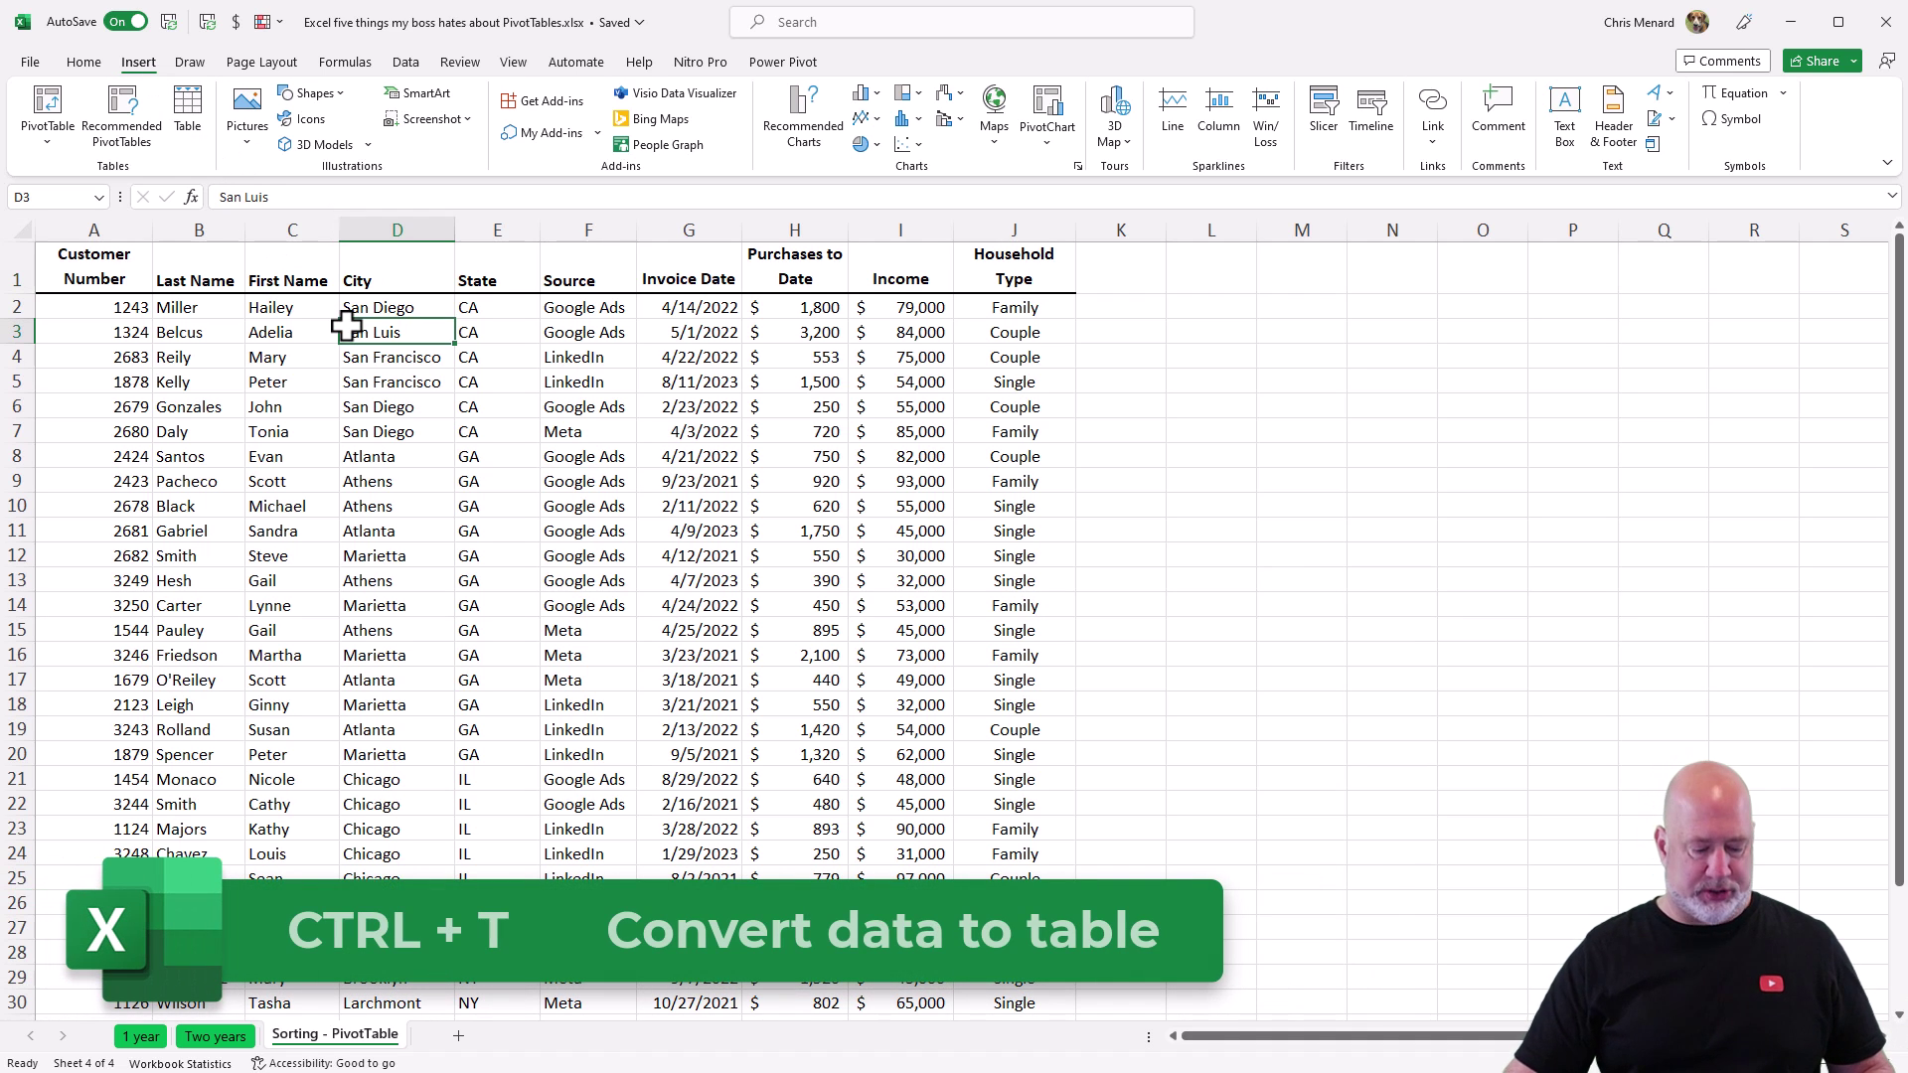
key("ctrl+t")
key("Return")
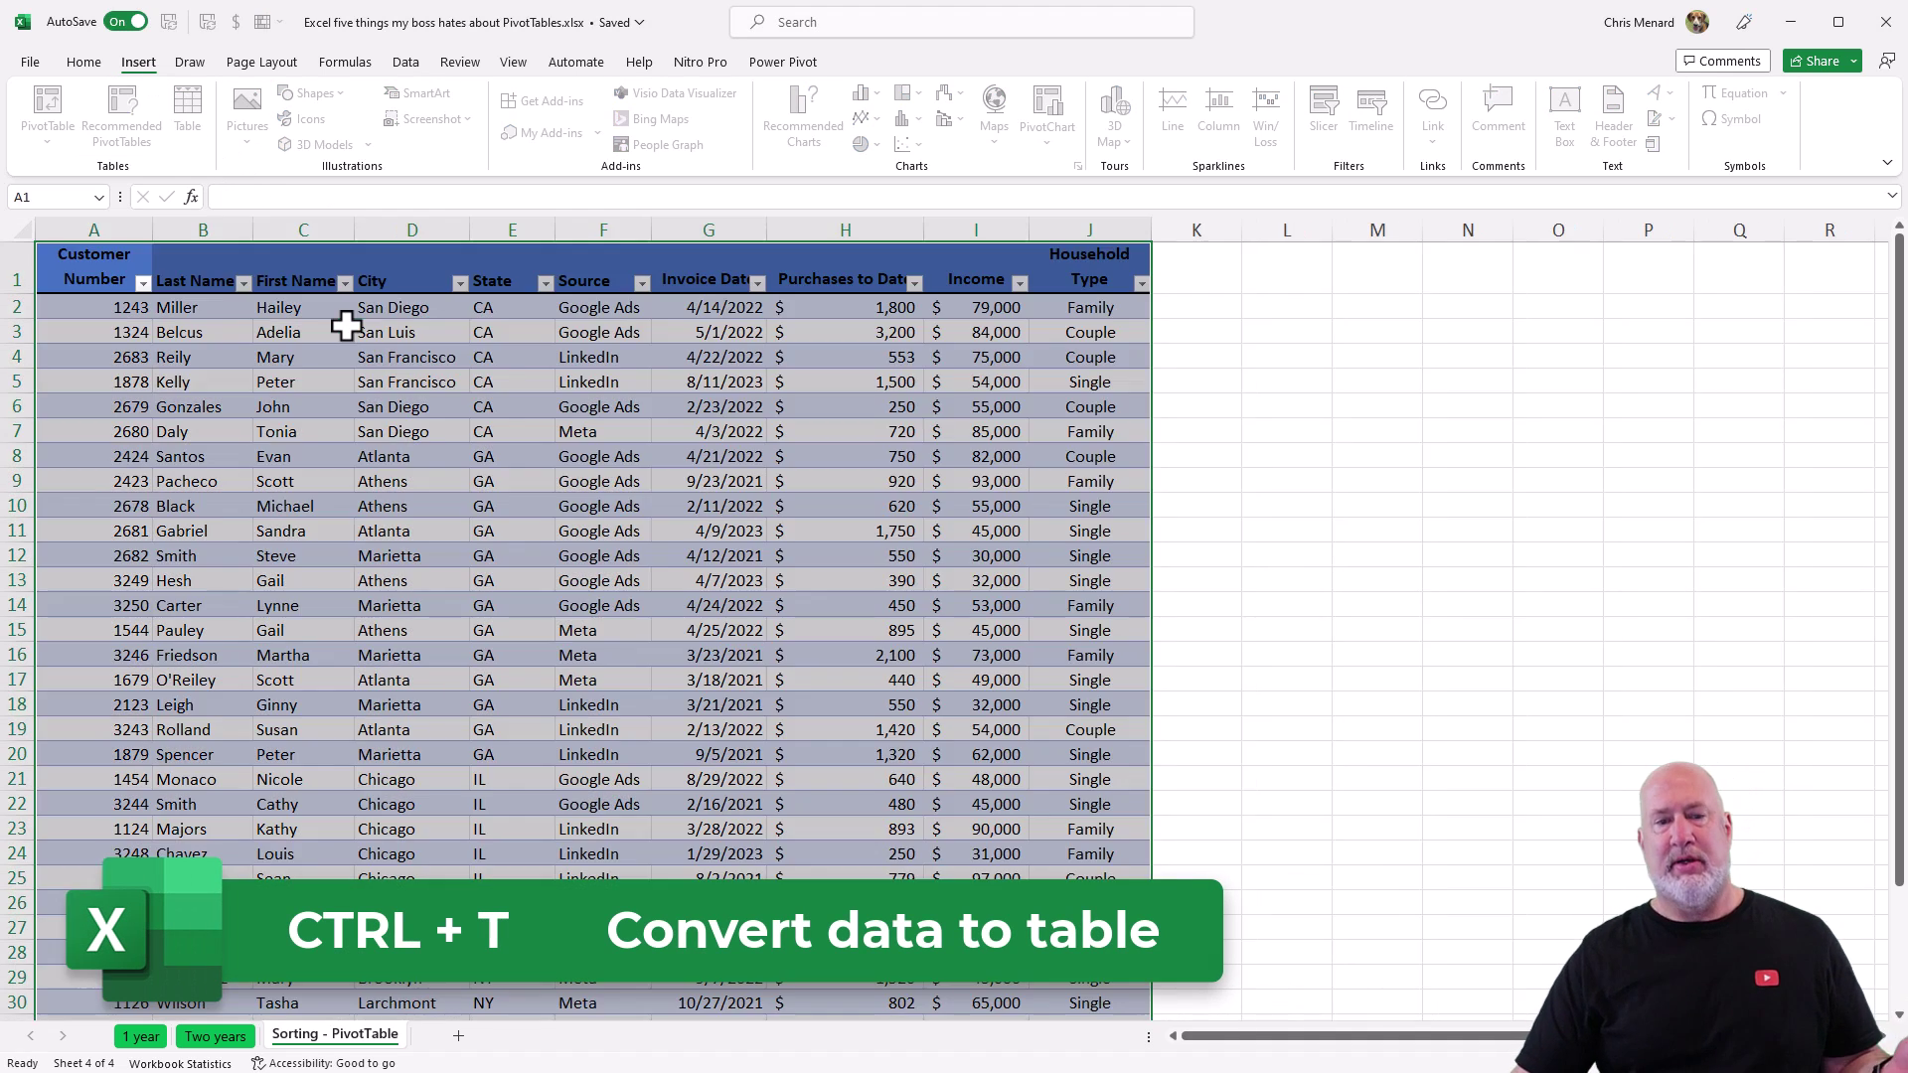
- Apply the green banded table style to Table1
left_click(346, 325)
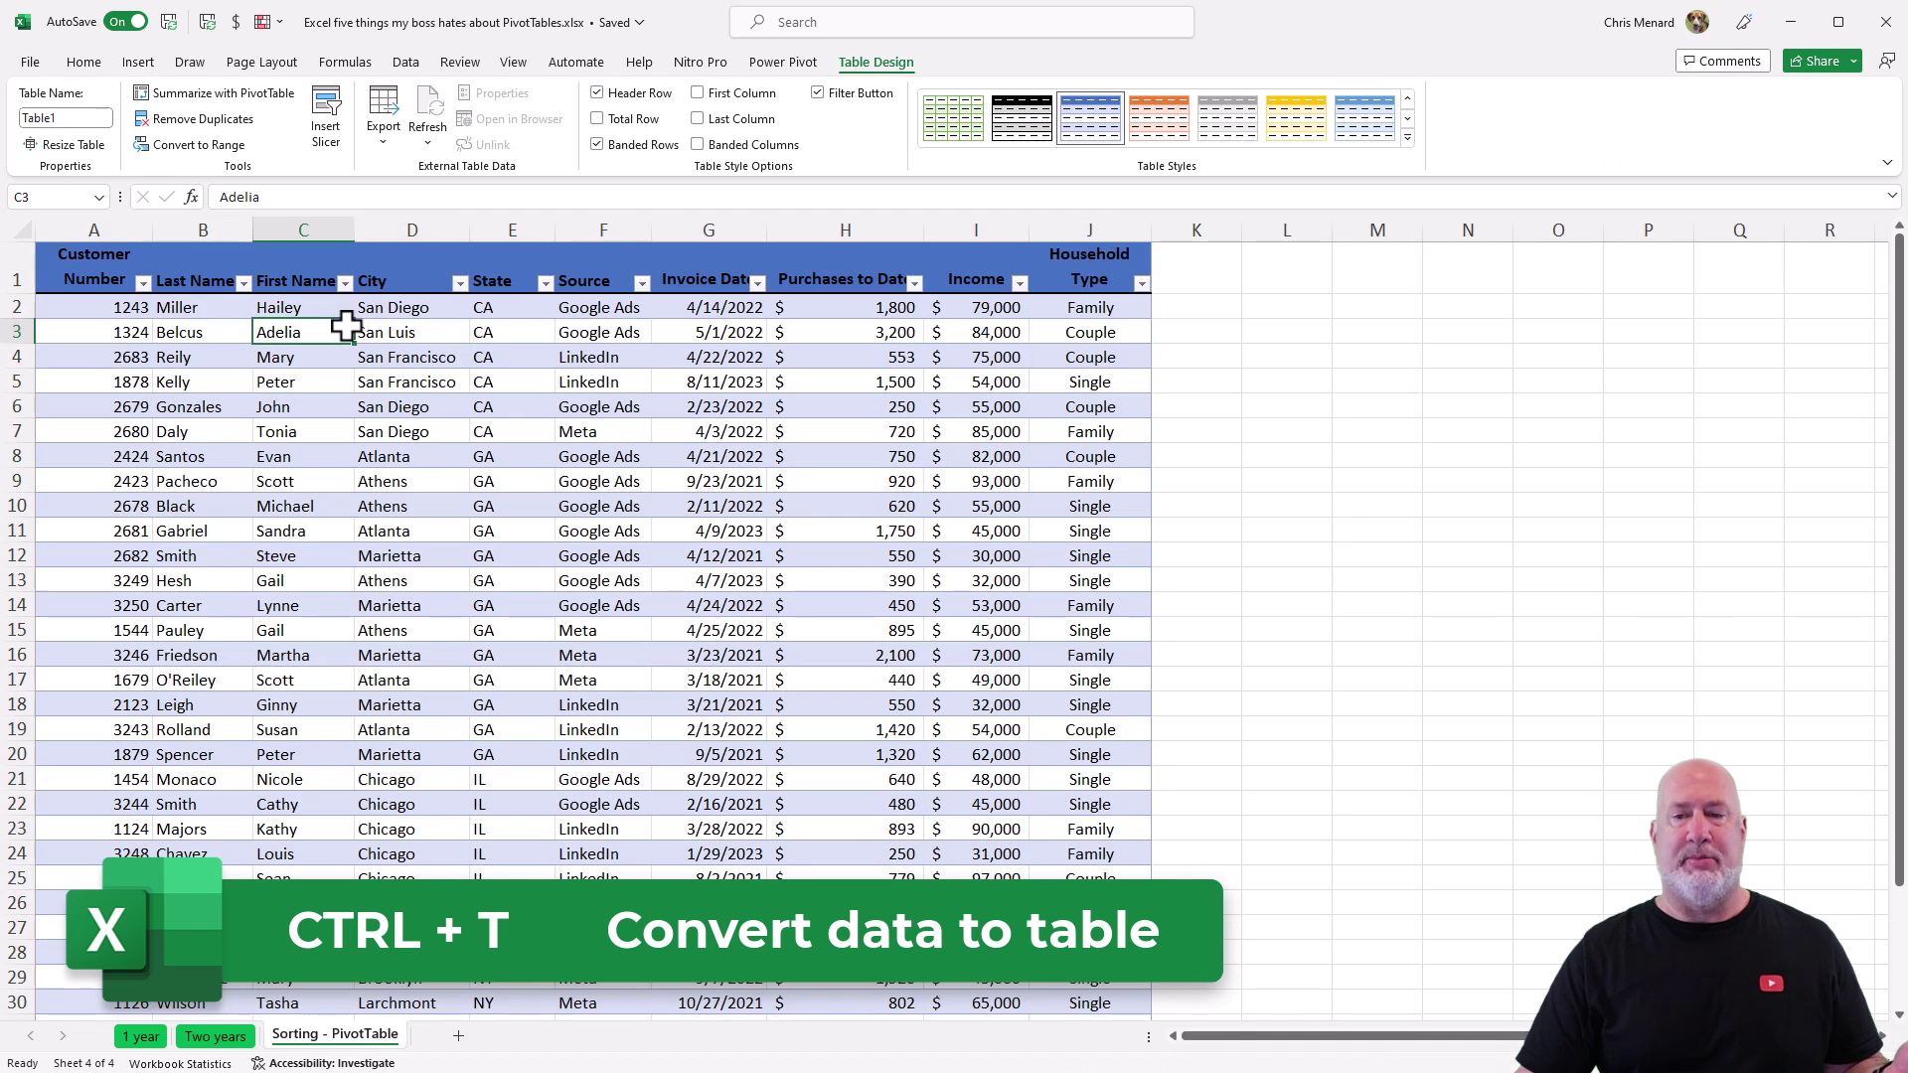
left_click(978, 127)
left_click(584, 308)
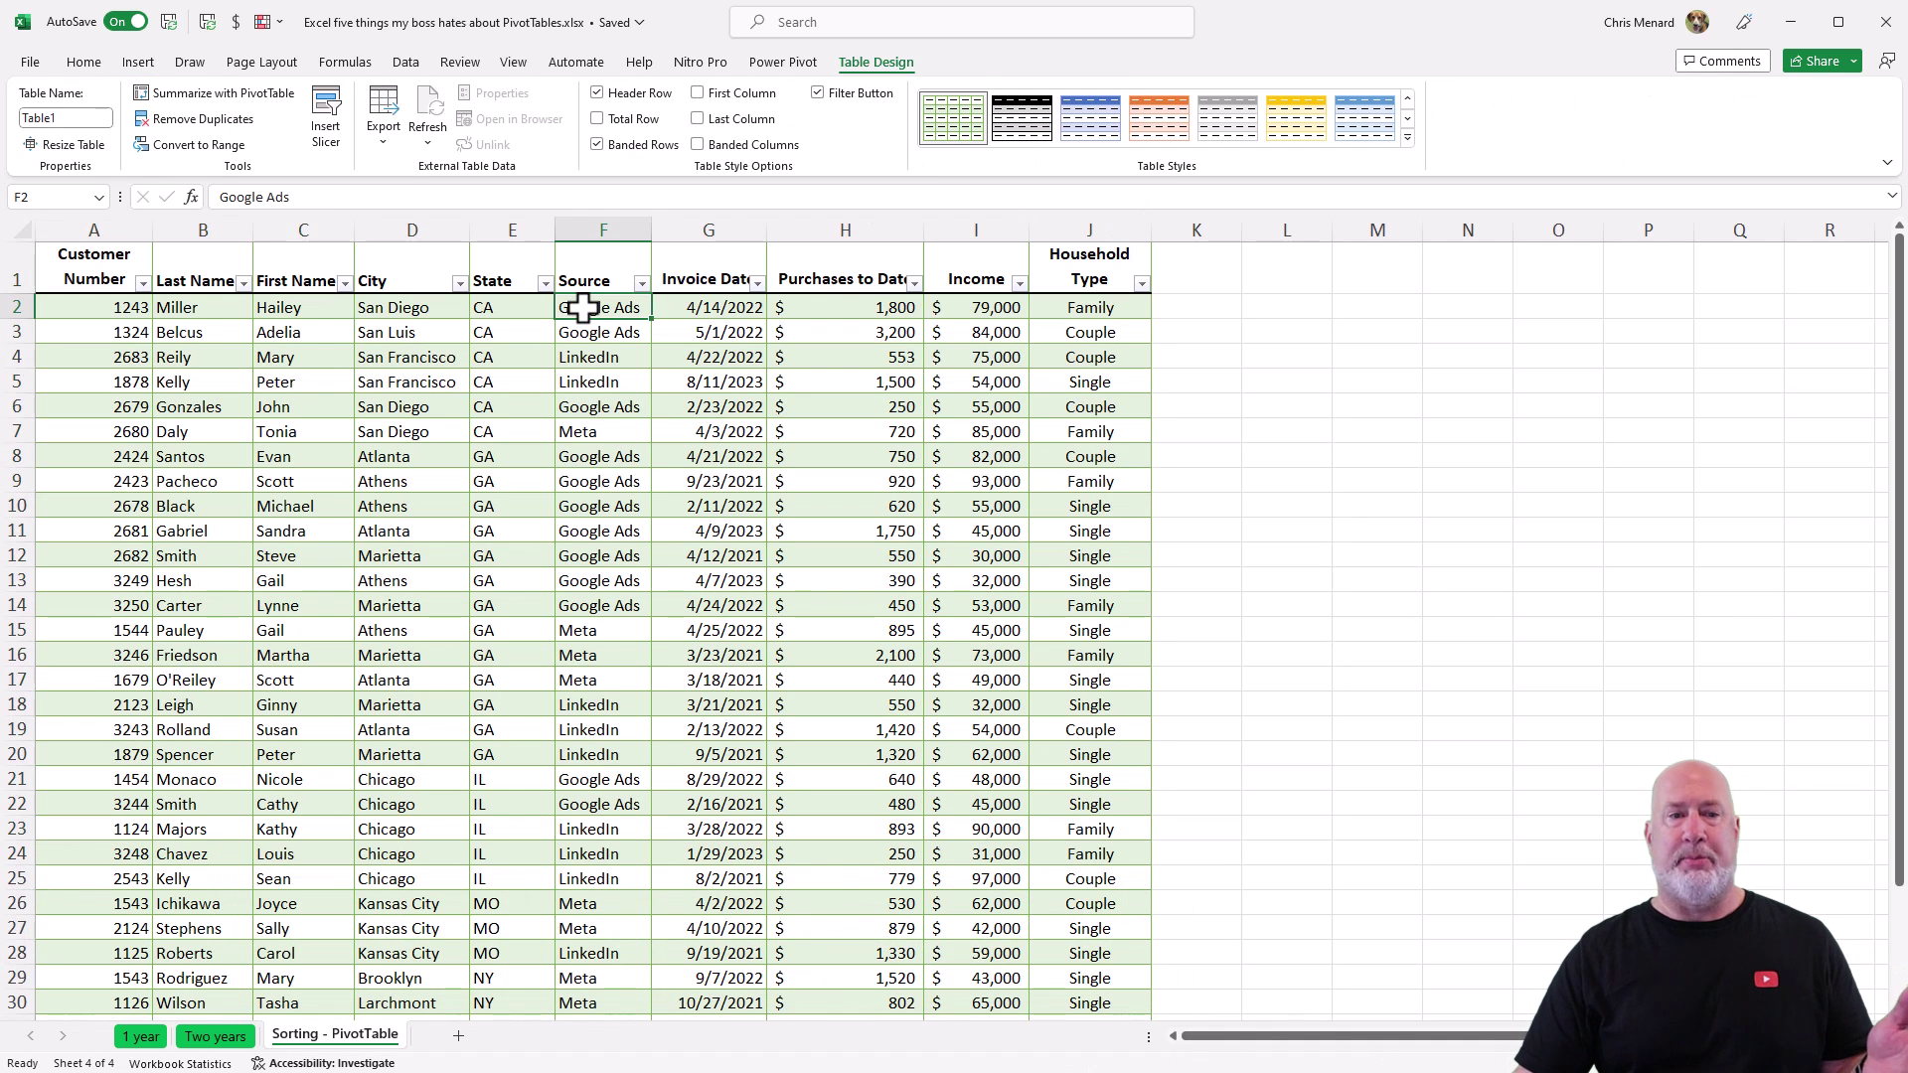
left_click(138, 62)
- Create a PivotTable on a new sheet with State and City rows summing Purchases to Date
left_click(49, 102)
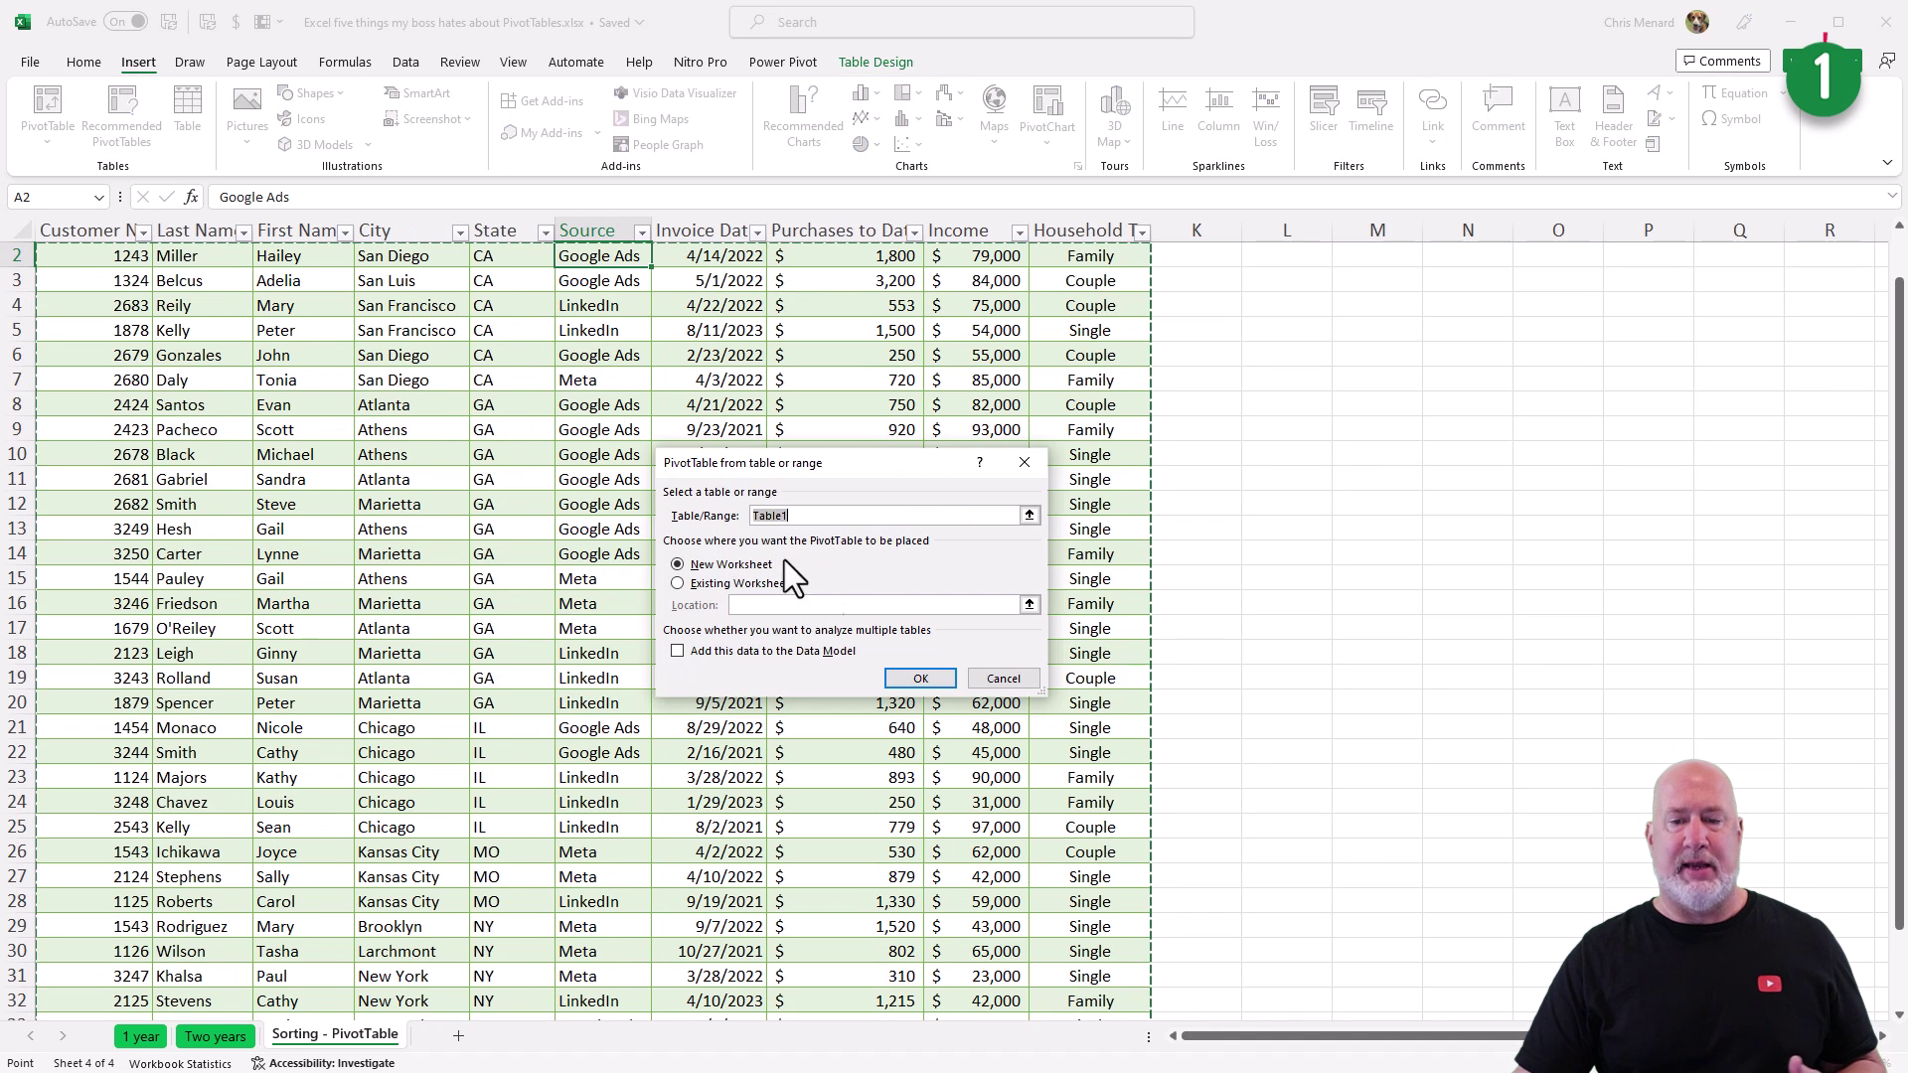
left_click(934, 677)
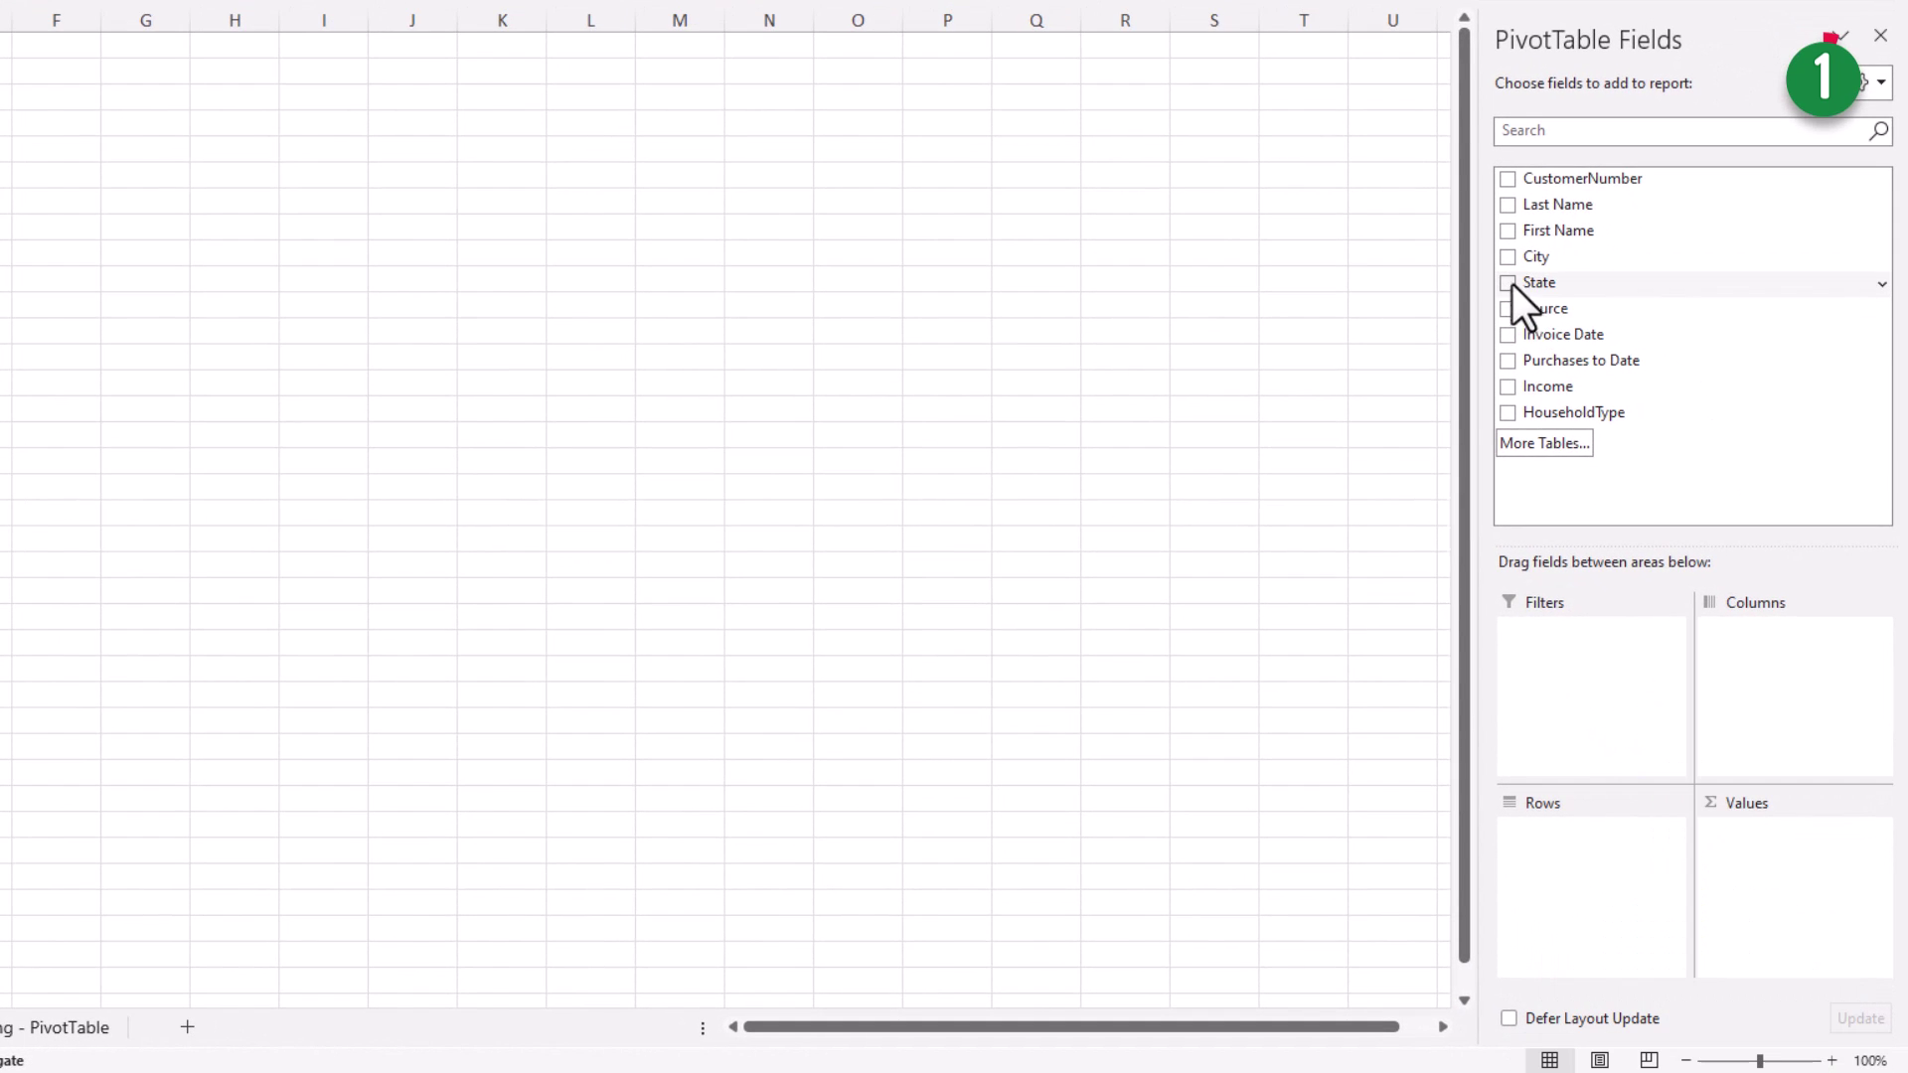
left_click(1508, 283)
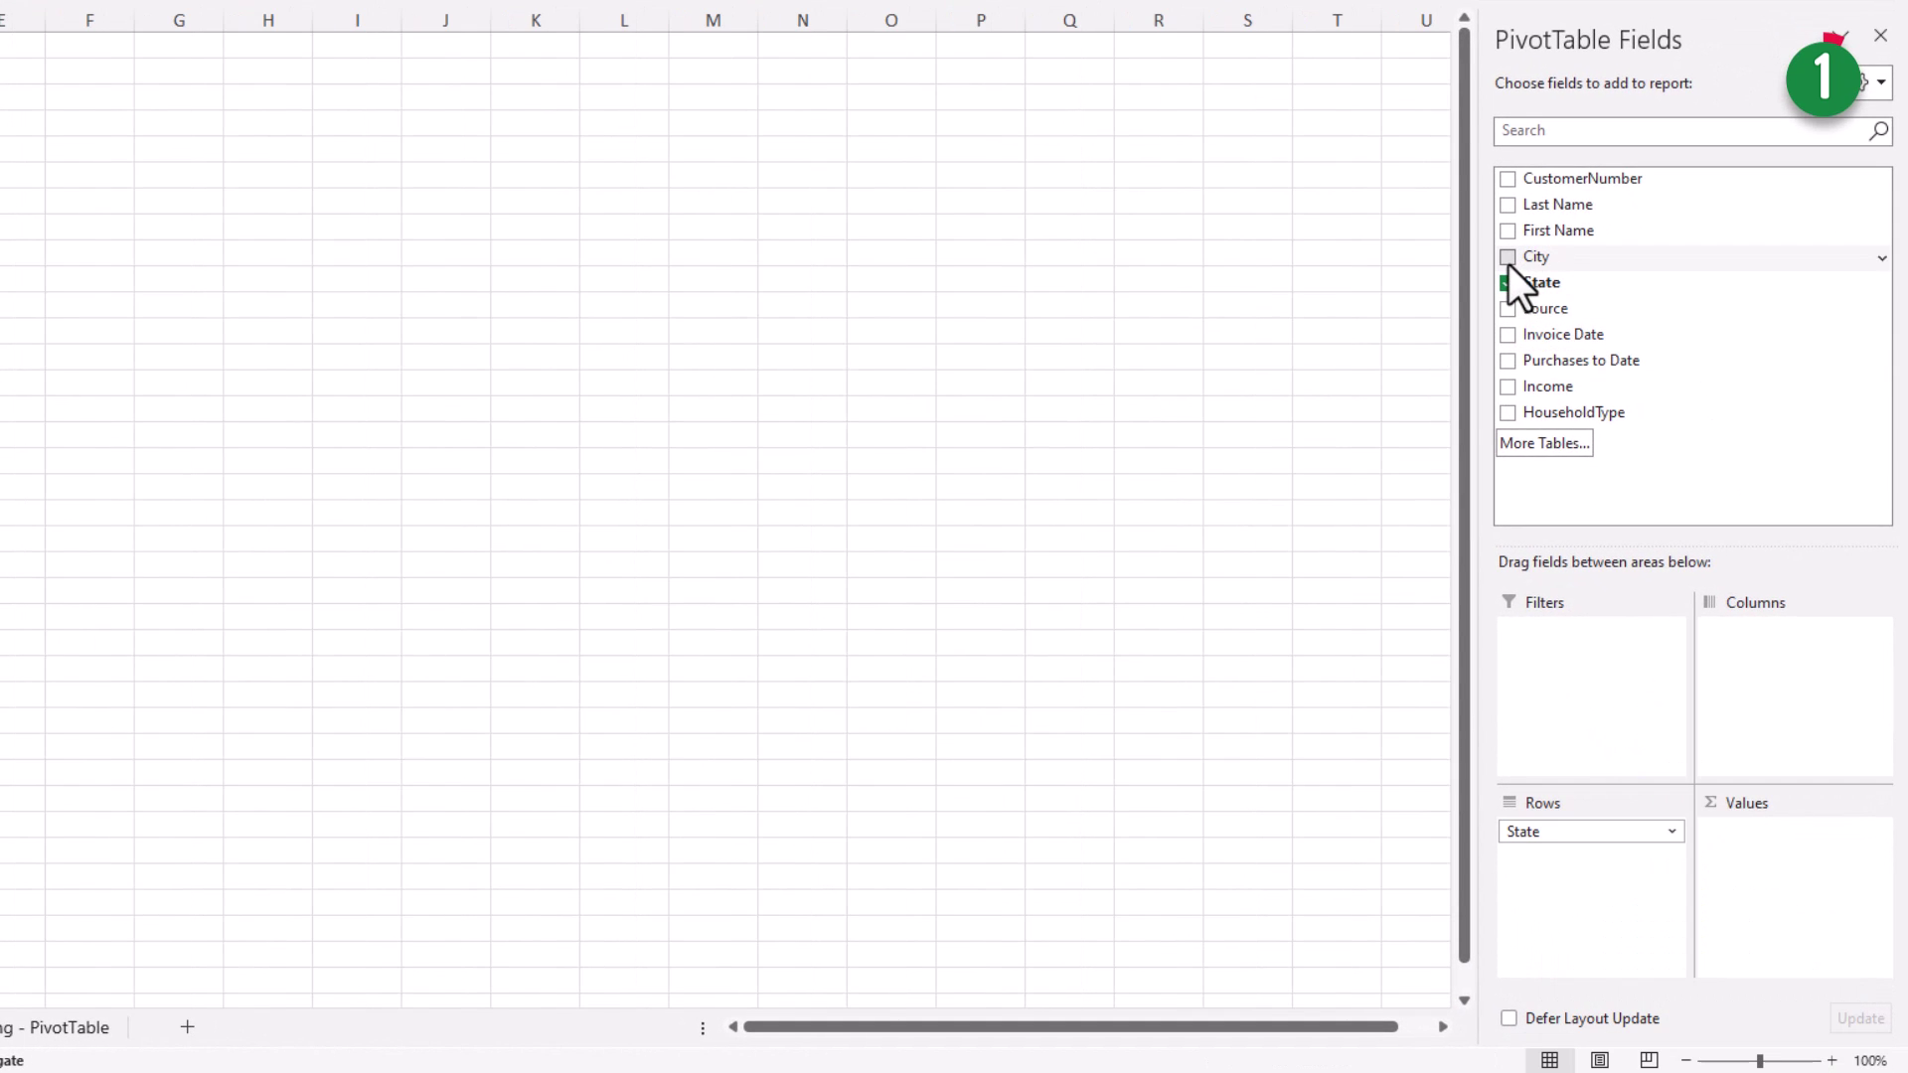
left_click(1507, 257)
left_click(1508, 362)
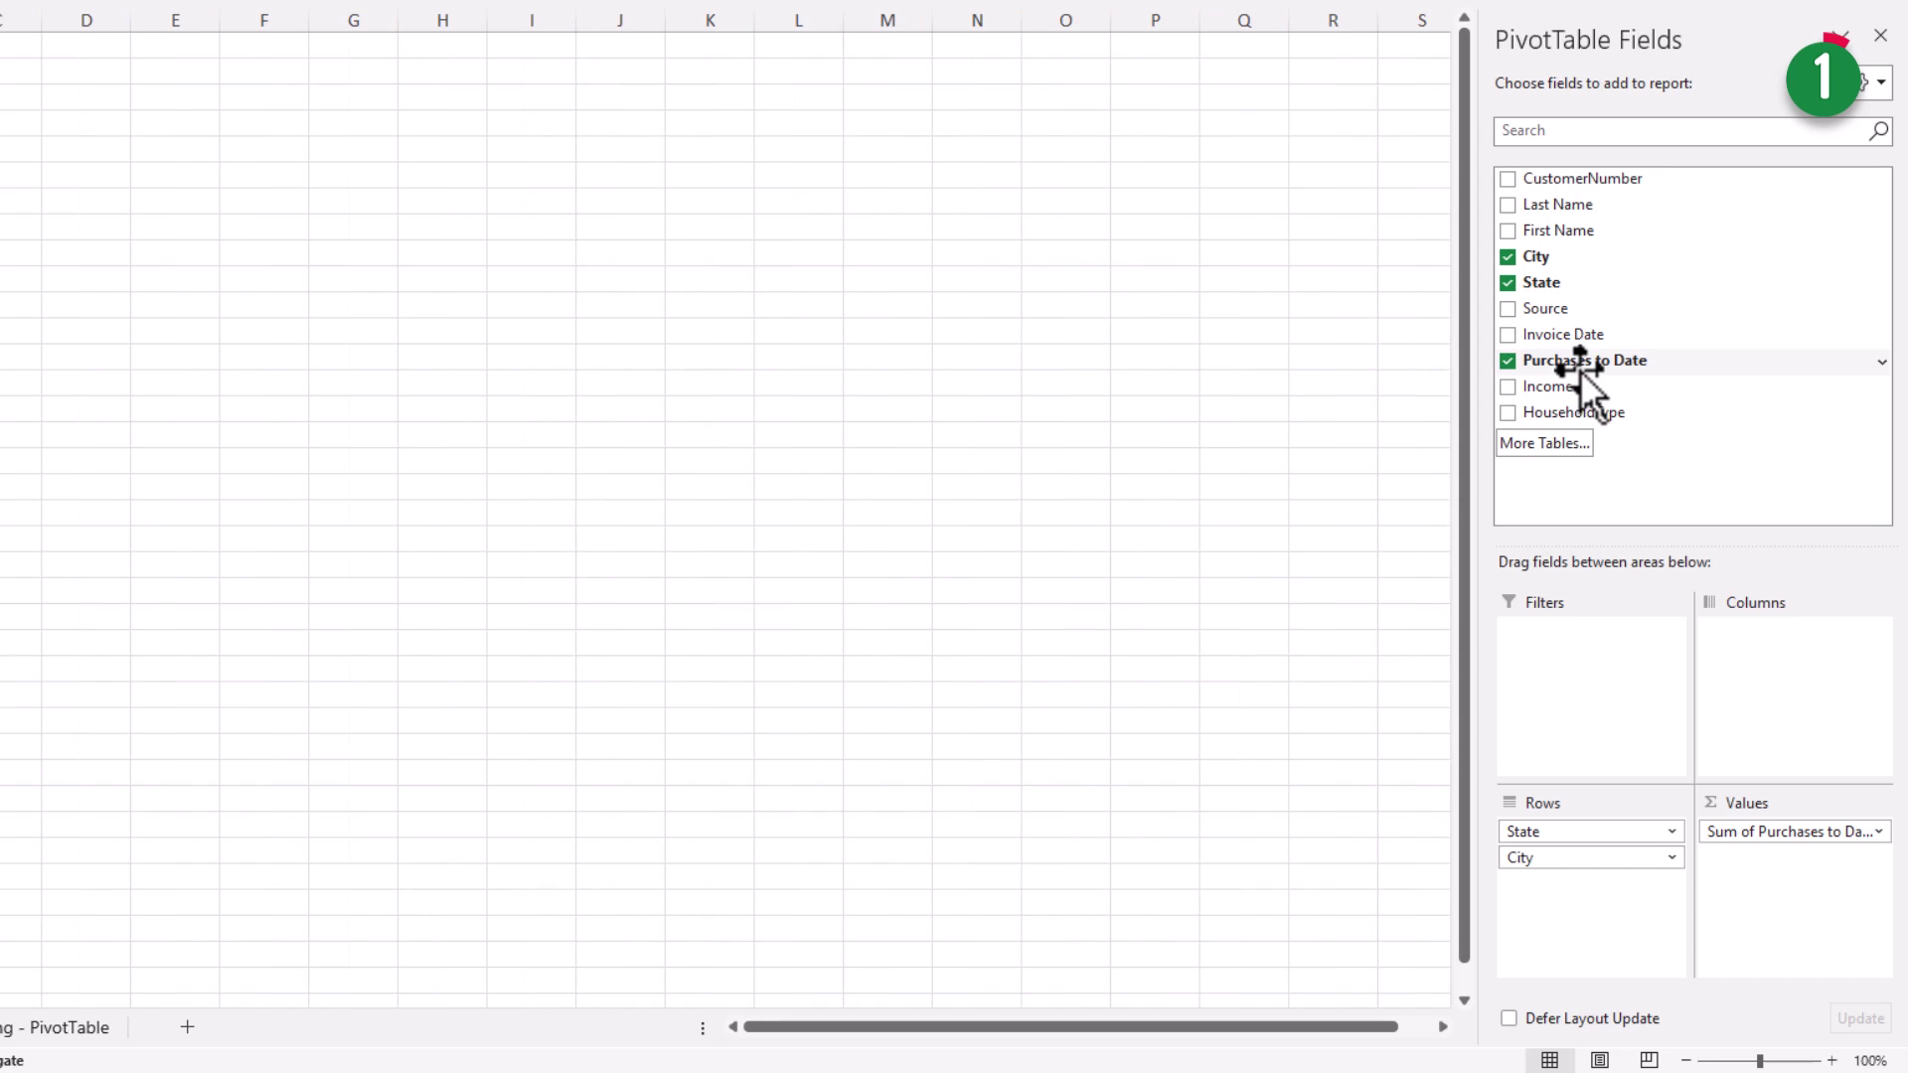
- Add two more Purchases to Date value columns and summarise the second by Average
left_click_drag(1588, 373, 1834, 889)
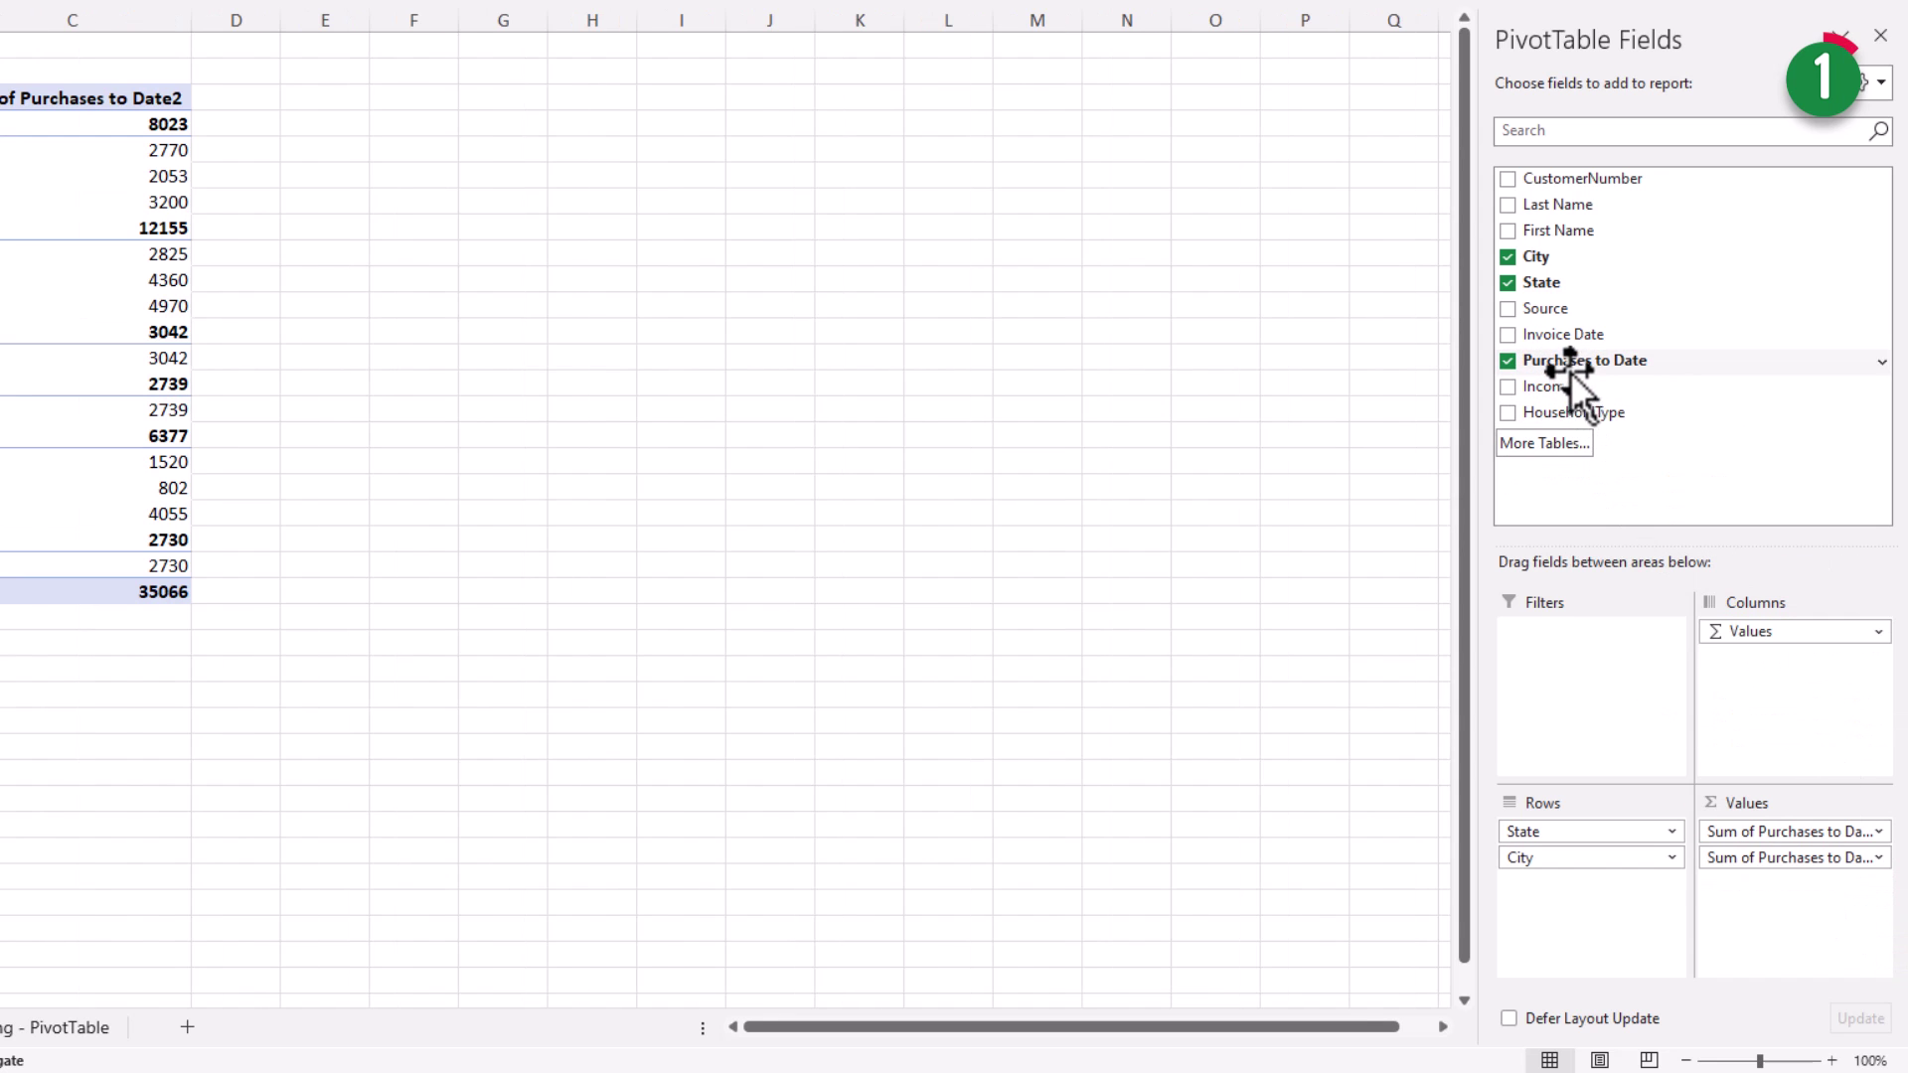
left_click_drag(1571, 370, 1799, 910)
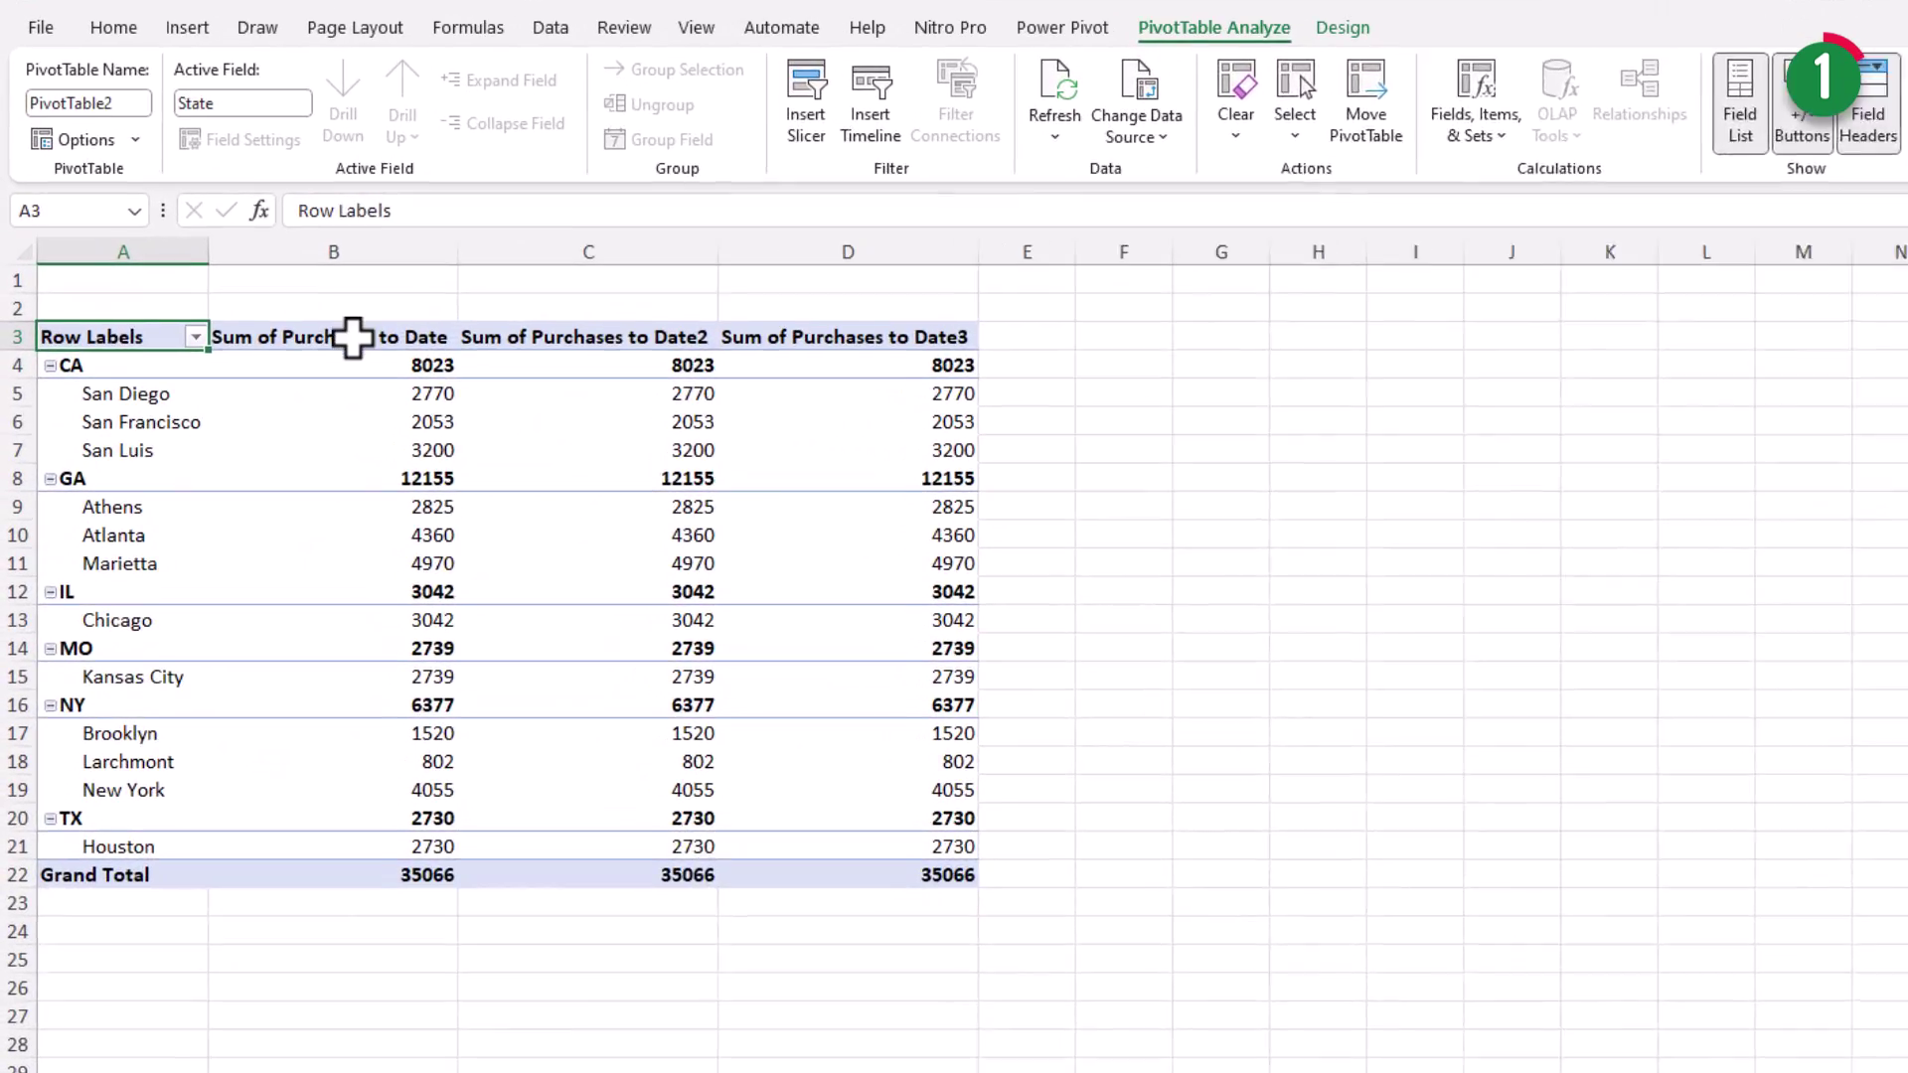
left_click(568, 339)
double_click(568, 340)
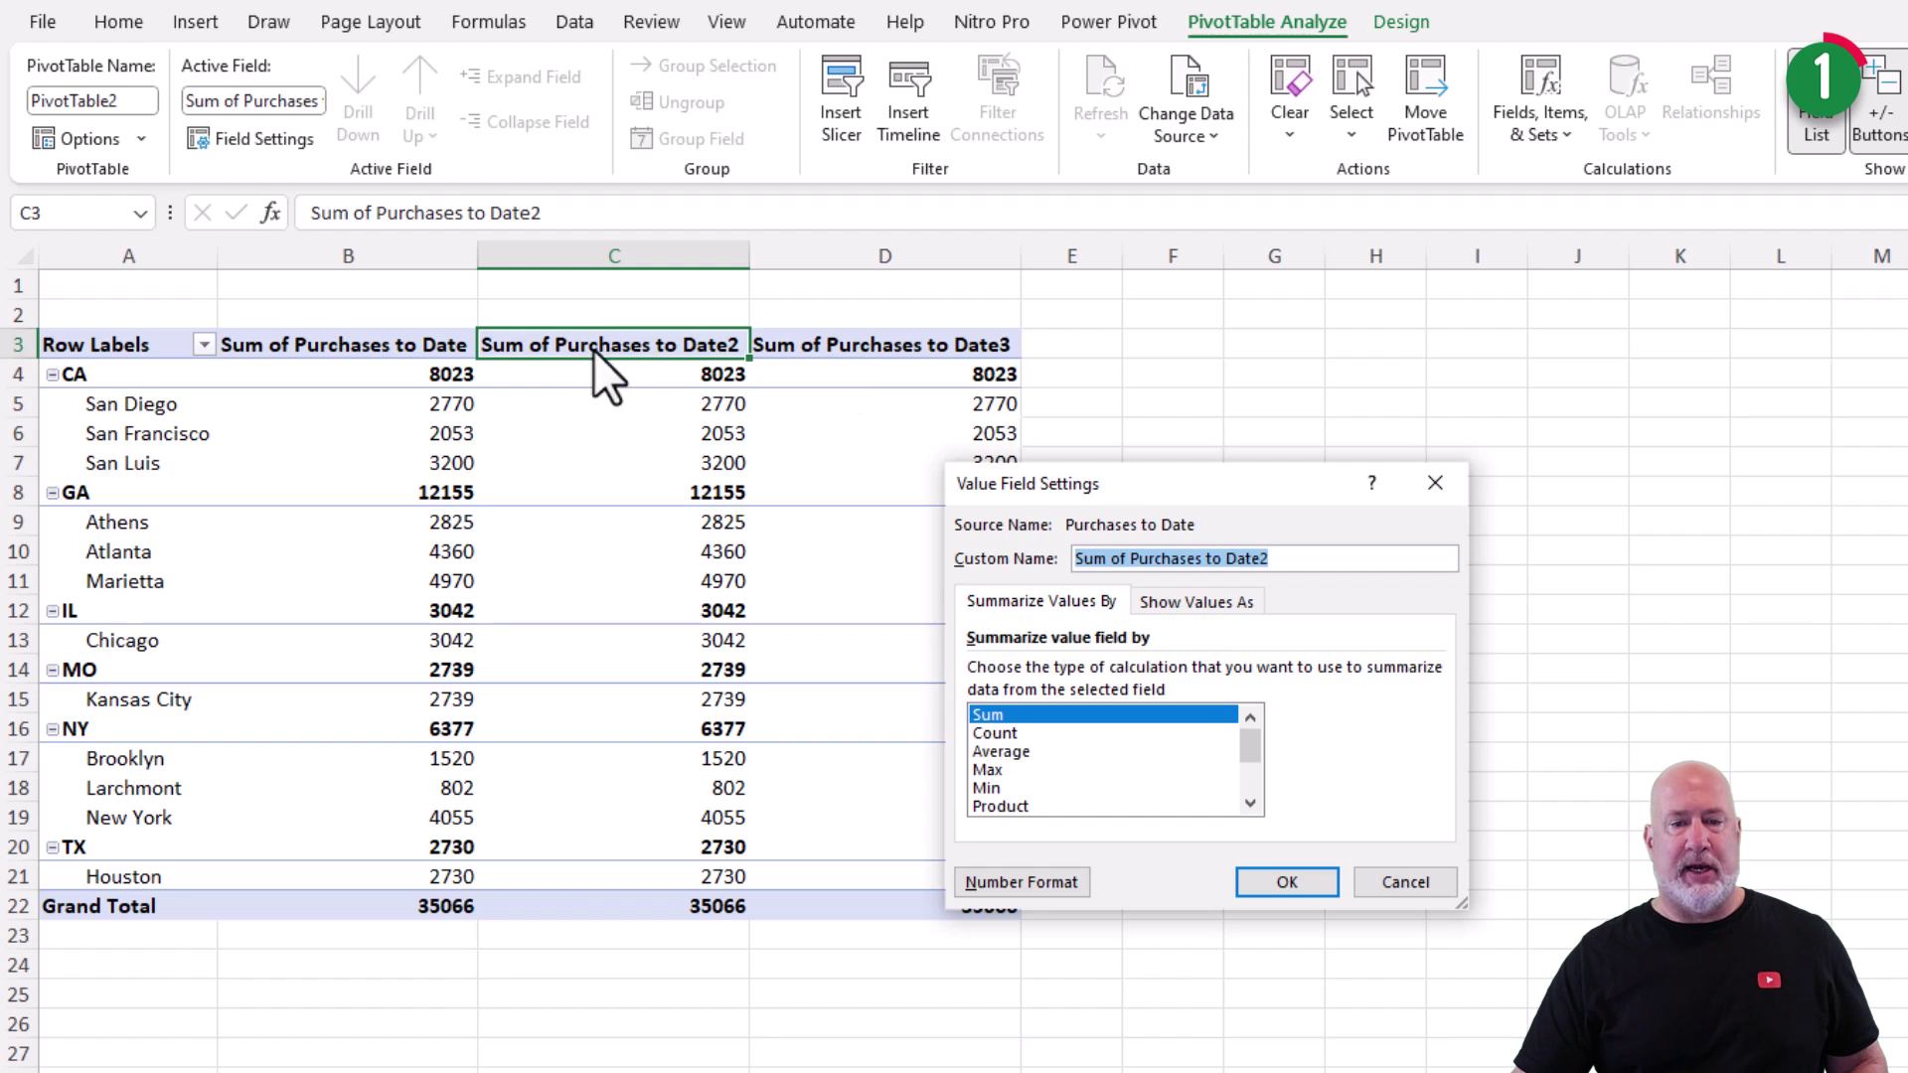
left_click(1030, 752)
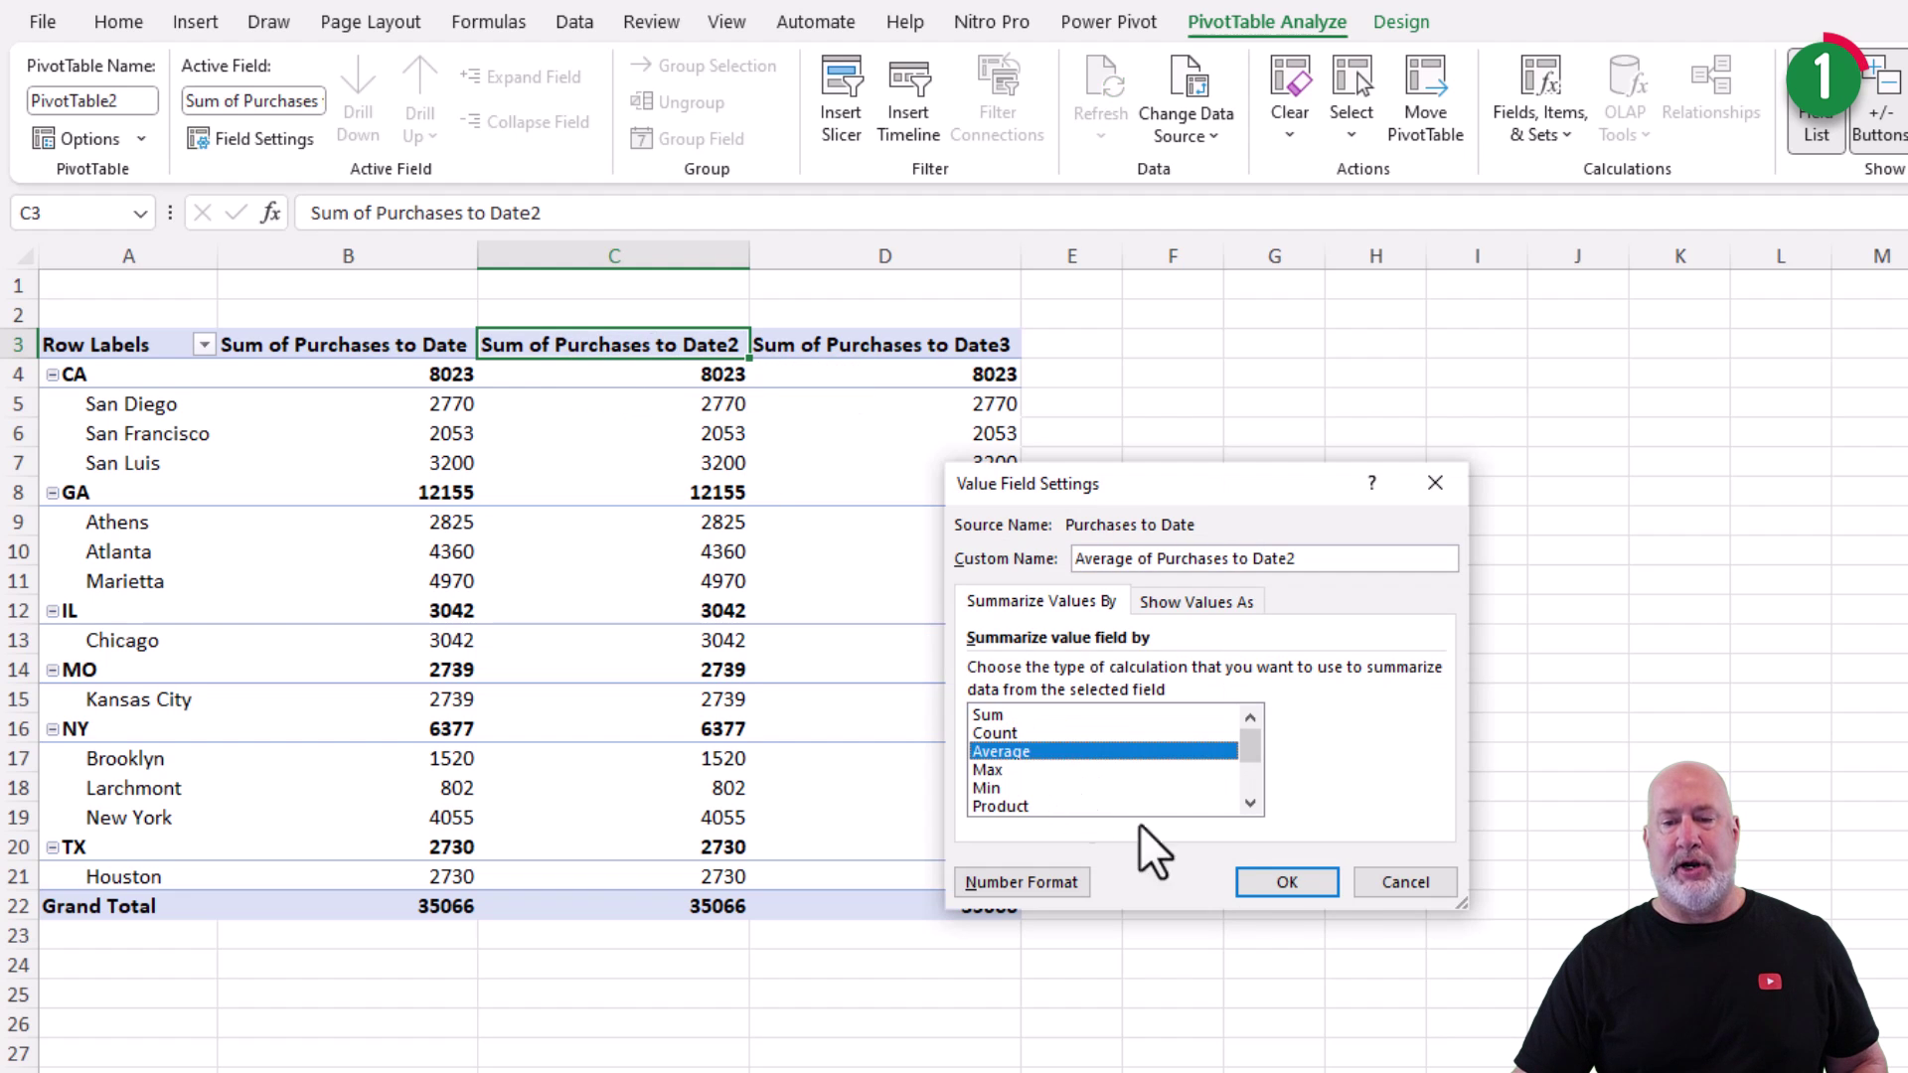
left_click(1314, 885)
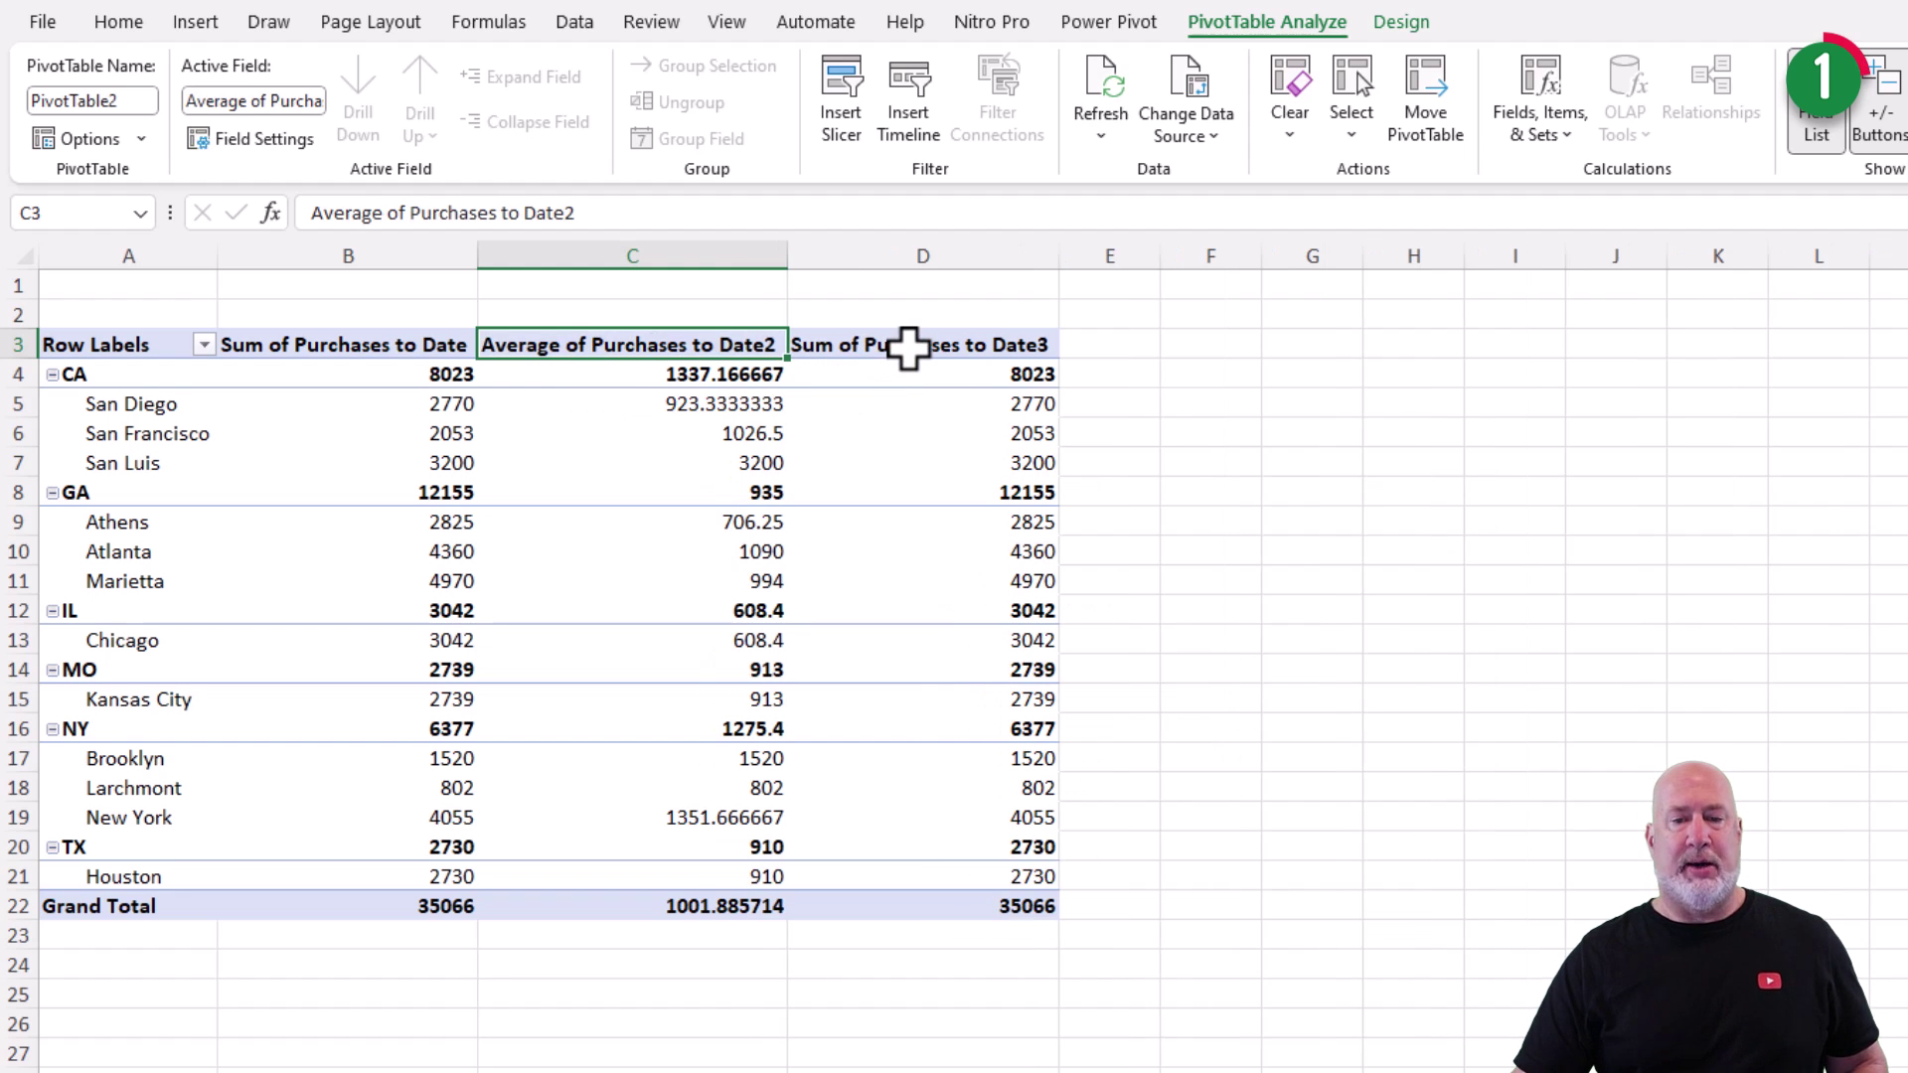
- Summarise the third Purchases to Date column by Max, then select columns B through D
double_click(909, 345)
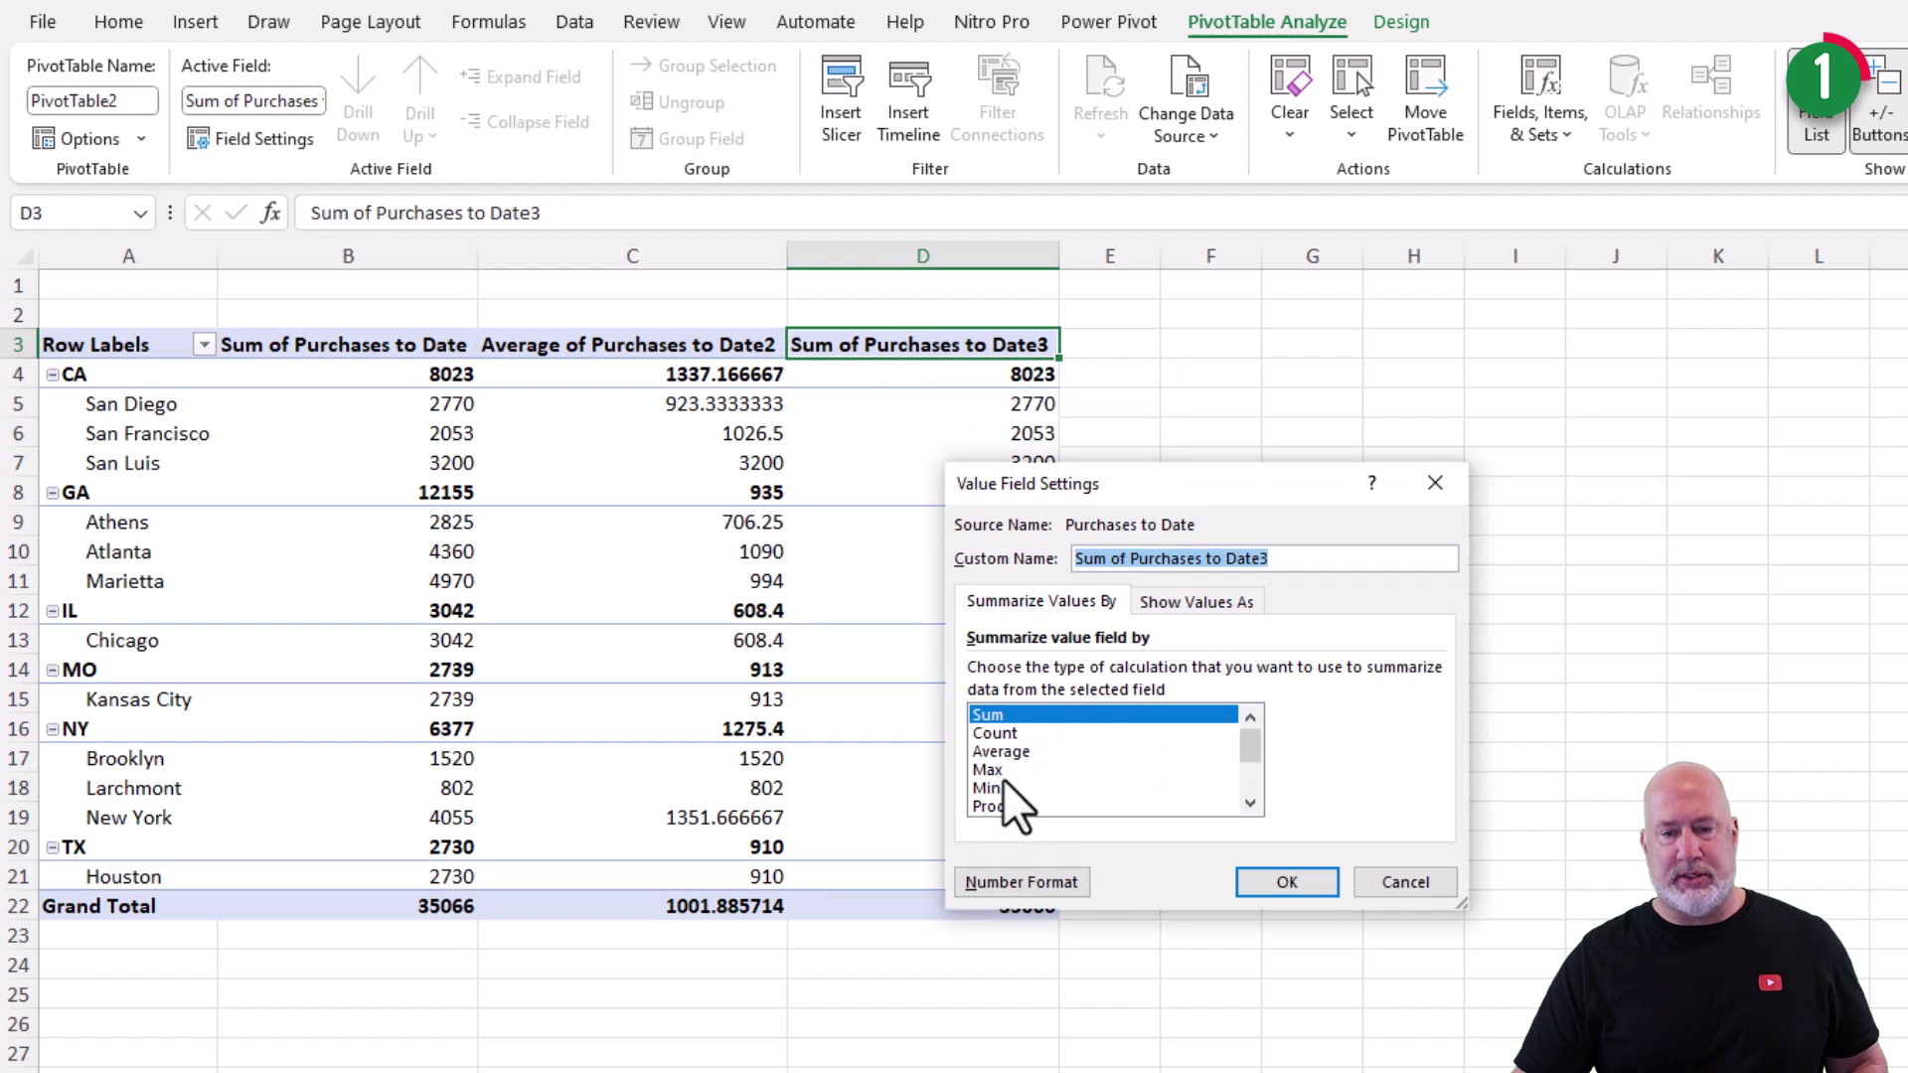
left_click(988, 770)
left_click(1287, 883)
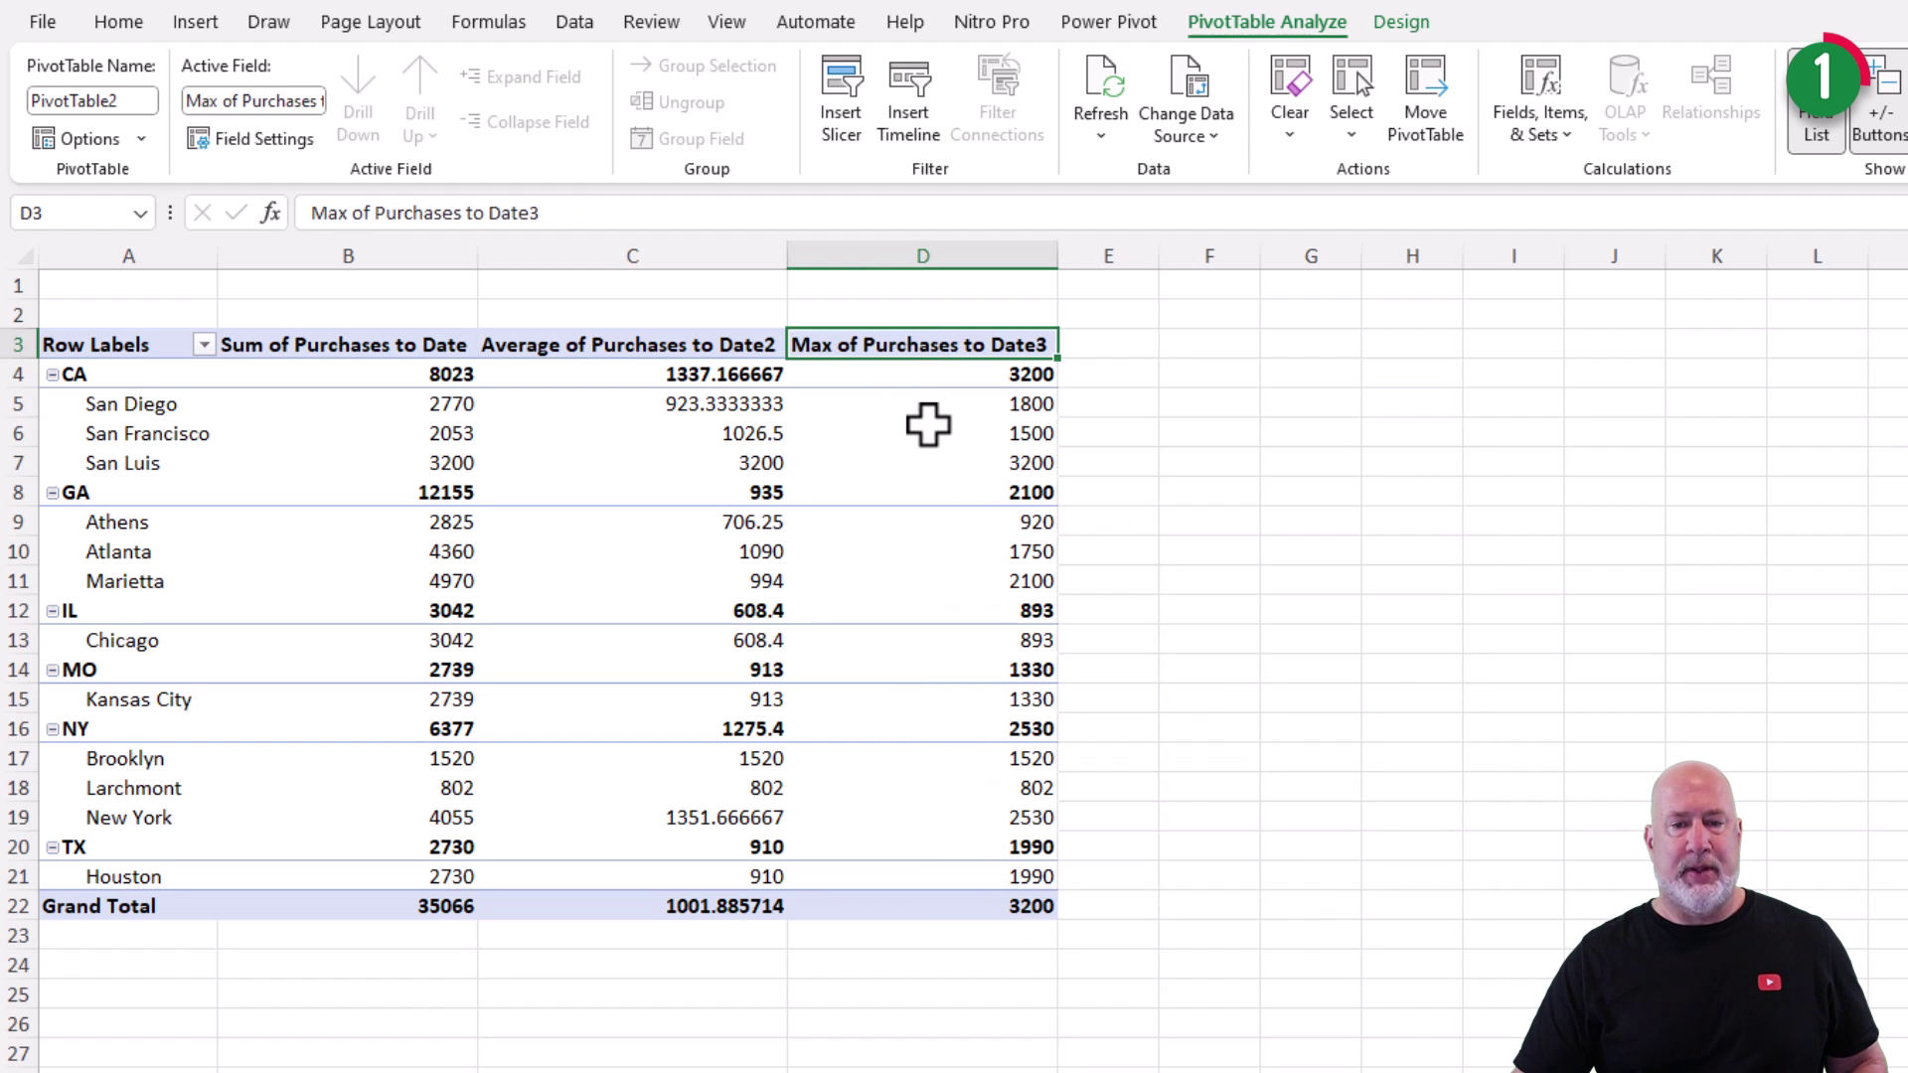
left_click(928, 425)
left_click_drag(330, 256, 957, 275)
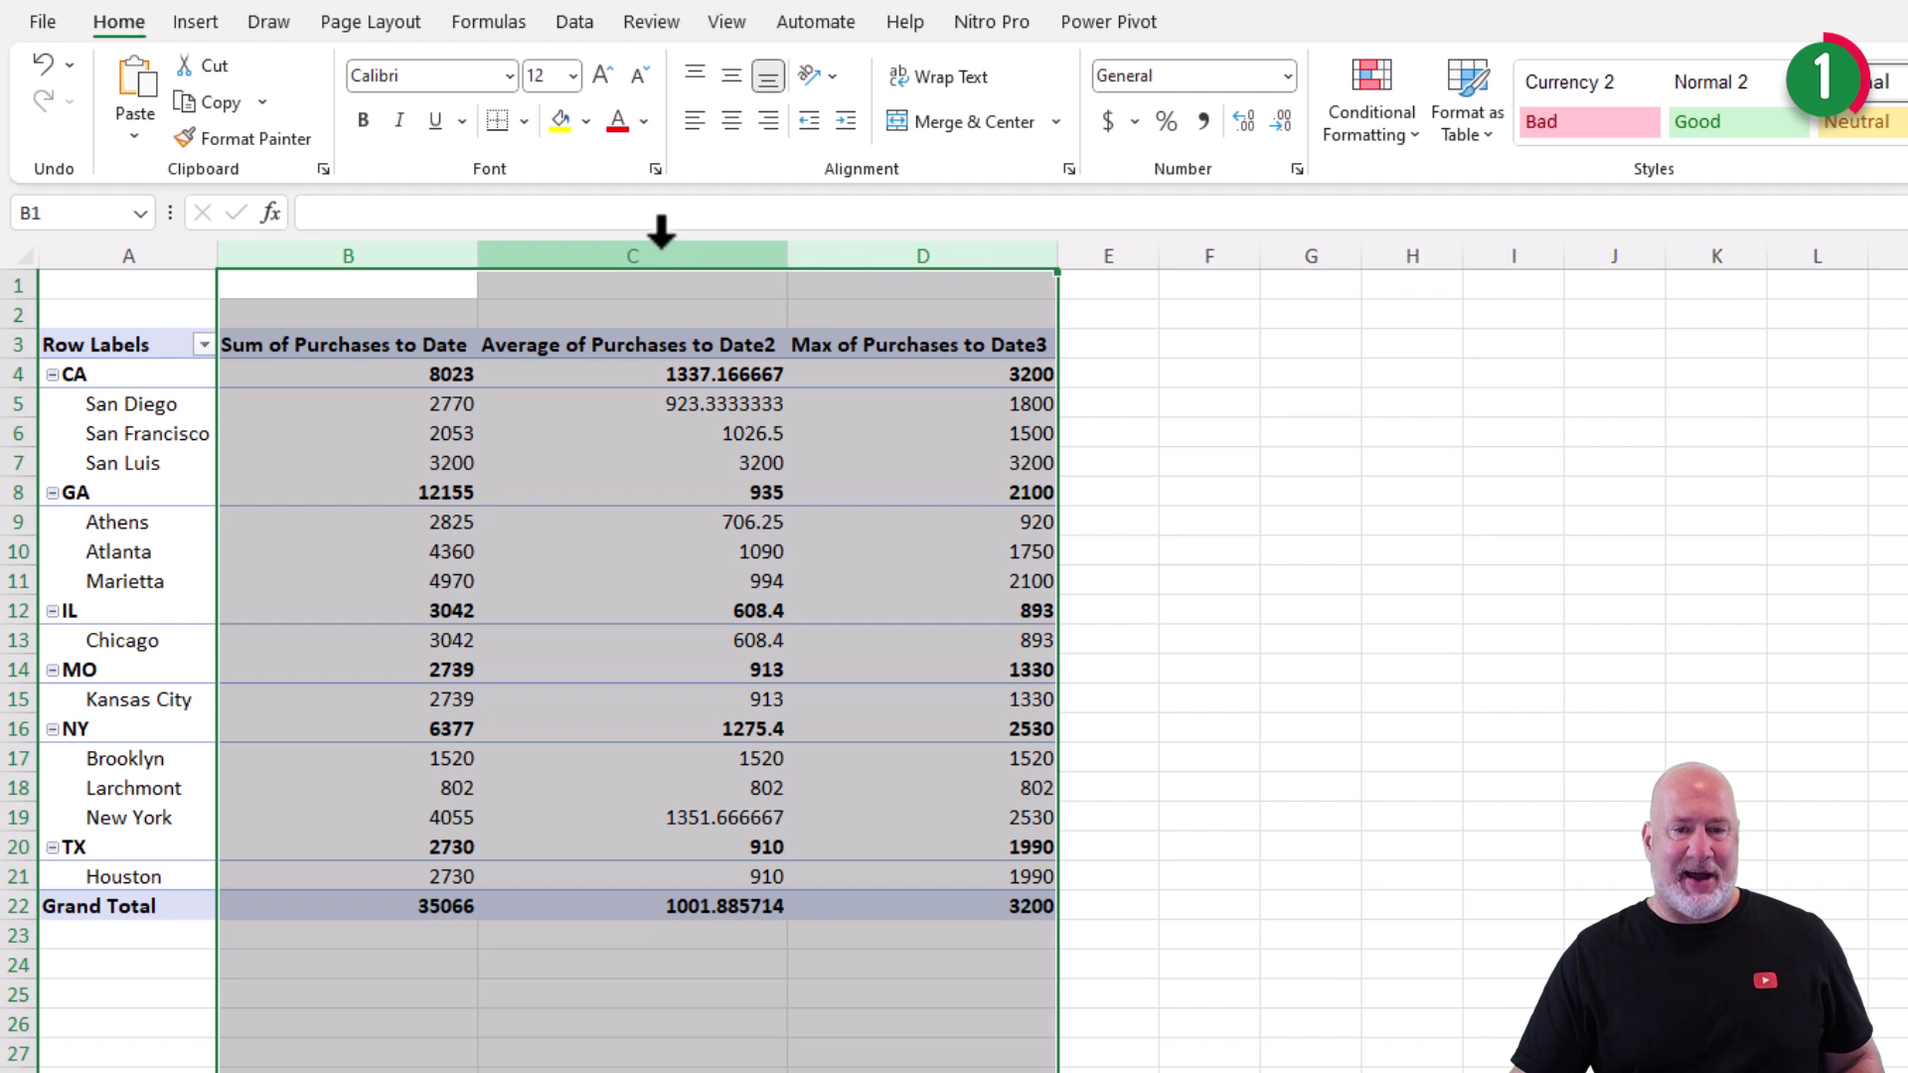
left_click_drag(781, 264, 924, 271)
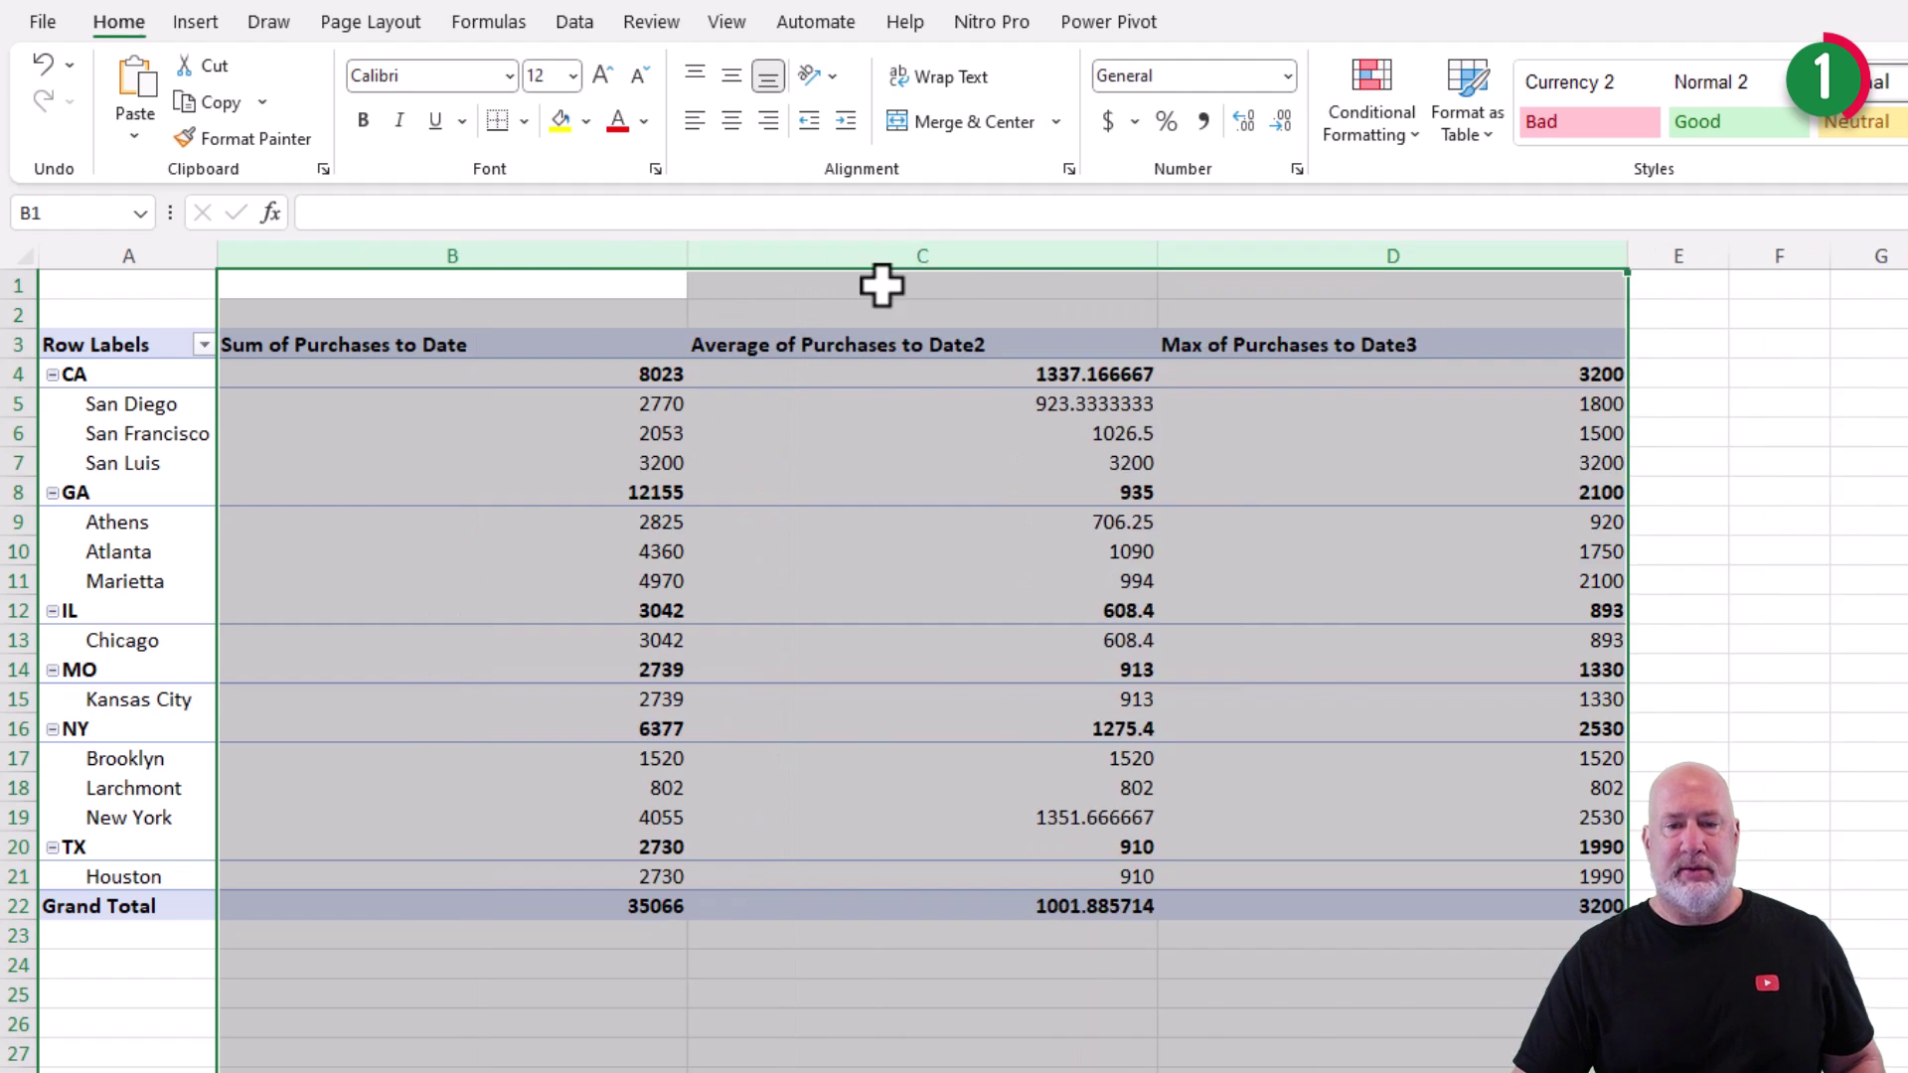
left_click(473, 392)
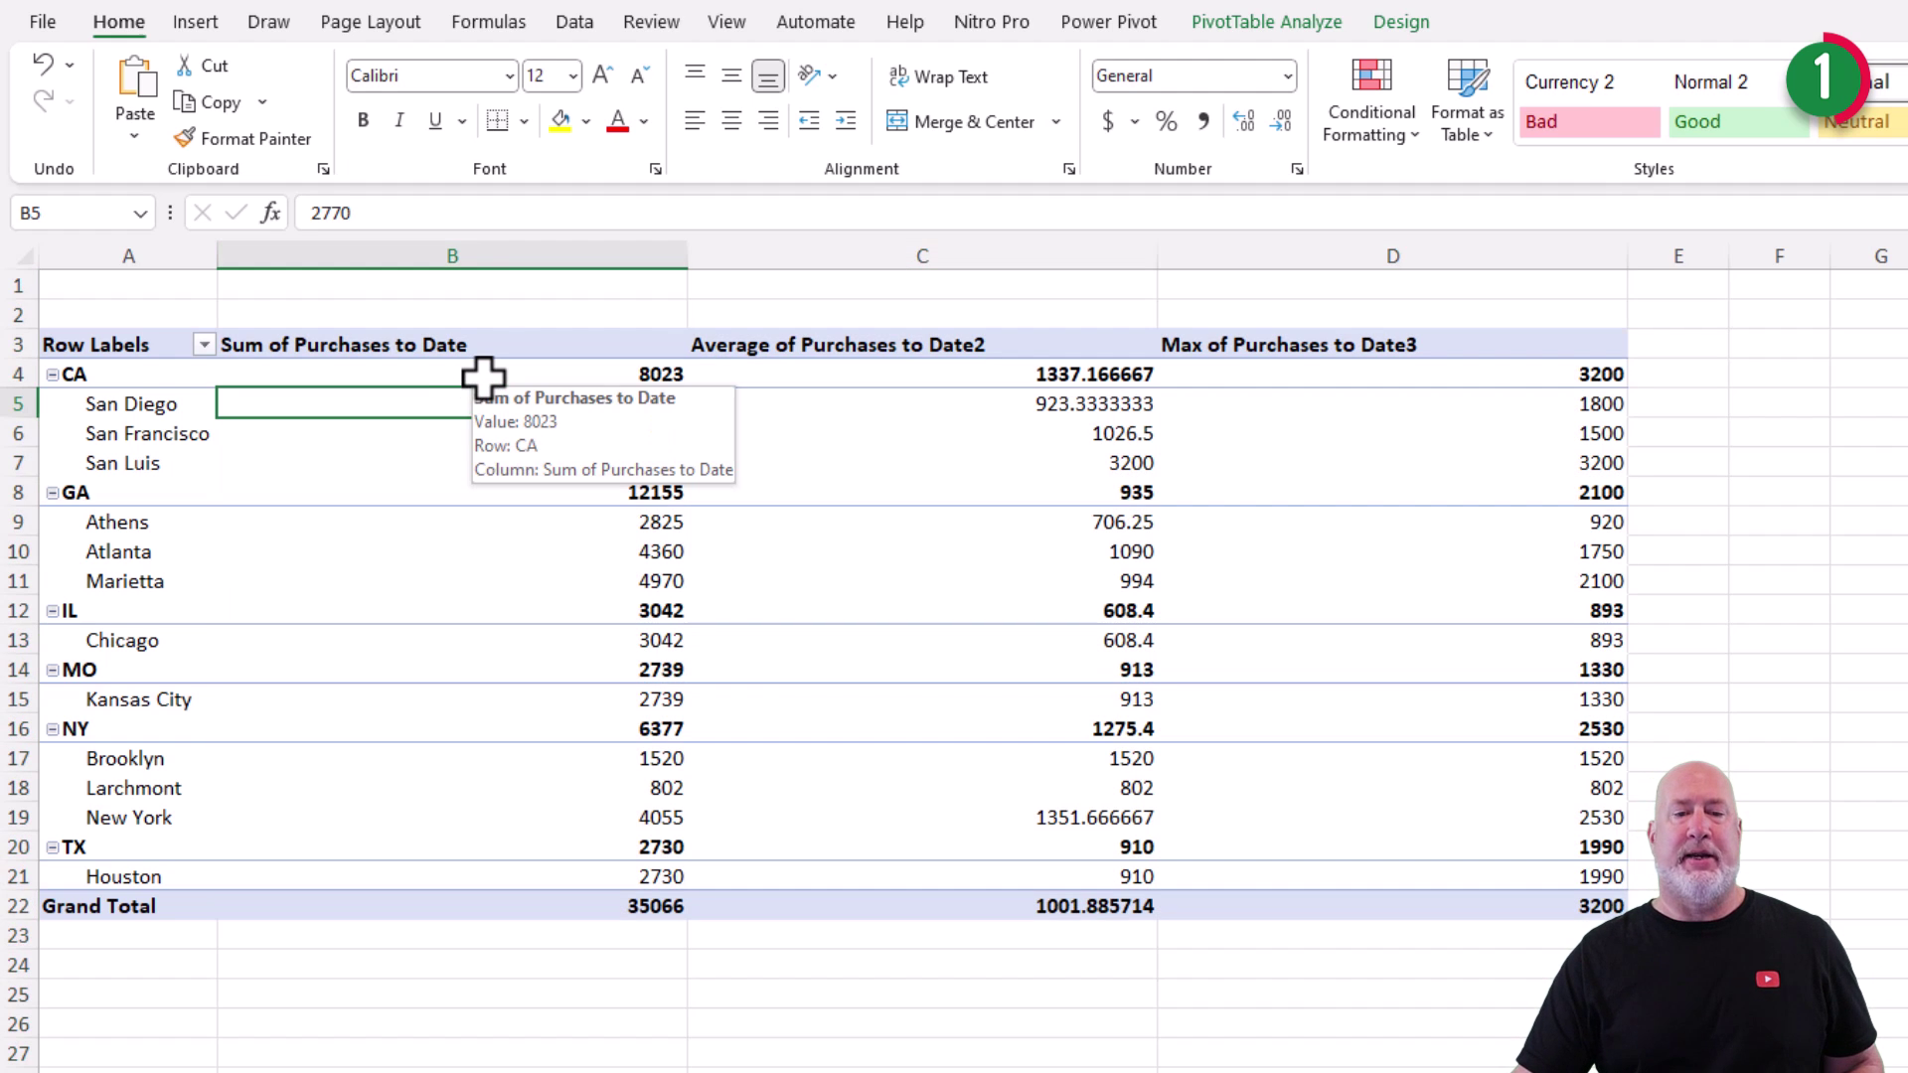
right_click(483, 376)
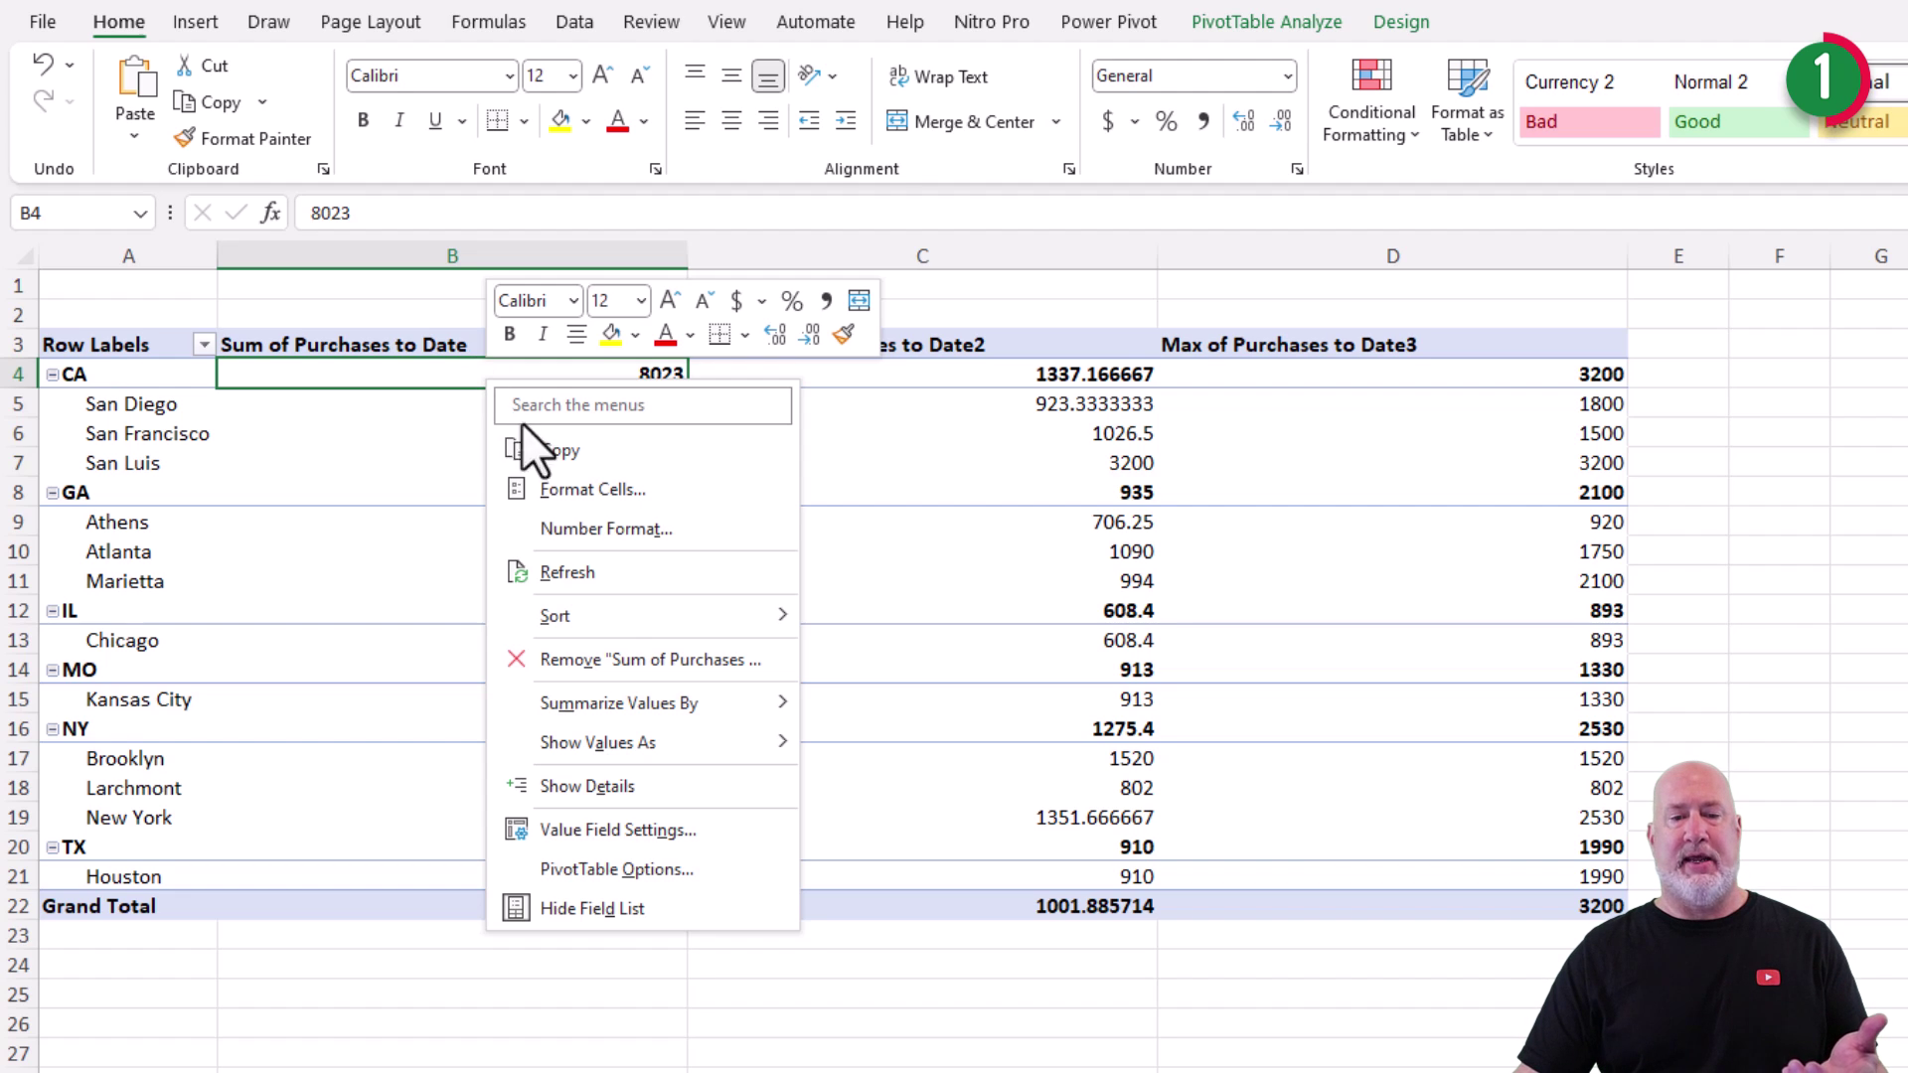
left_click(593, 575)
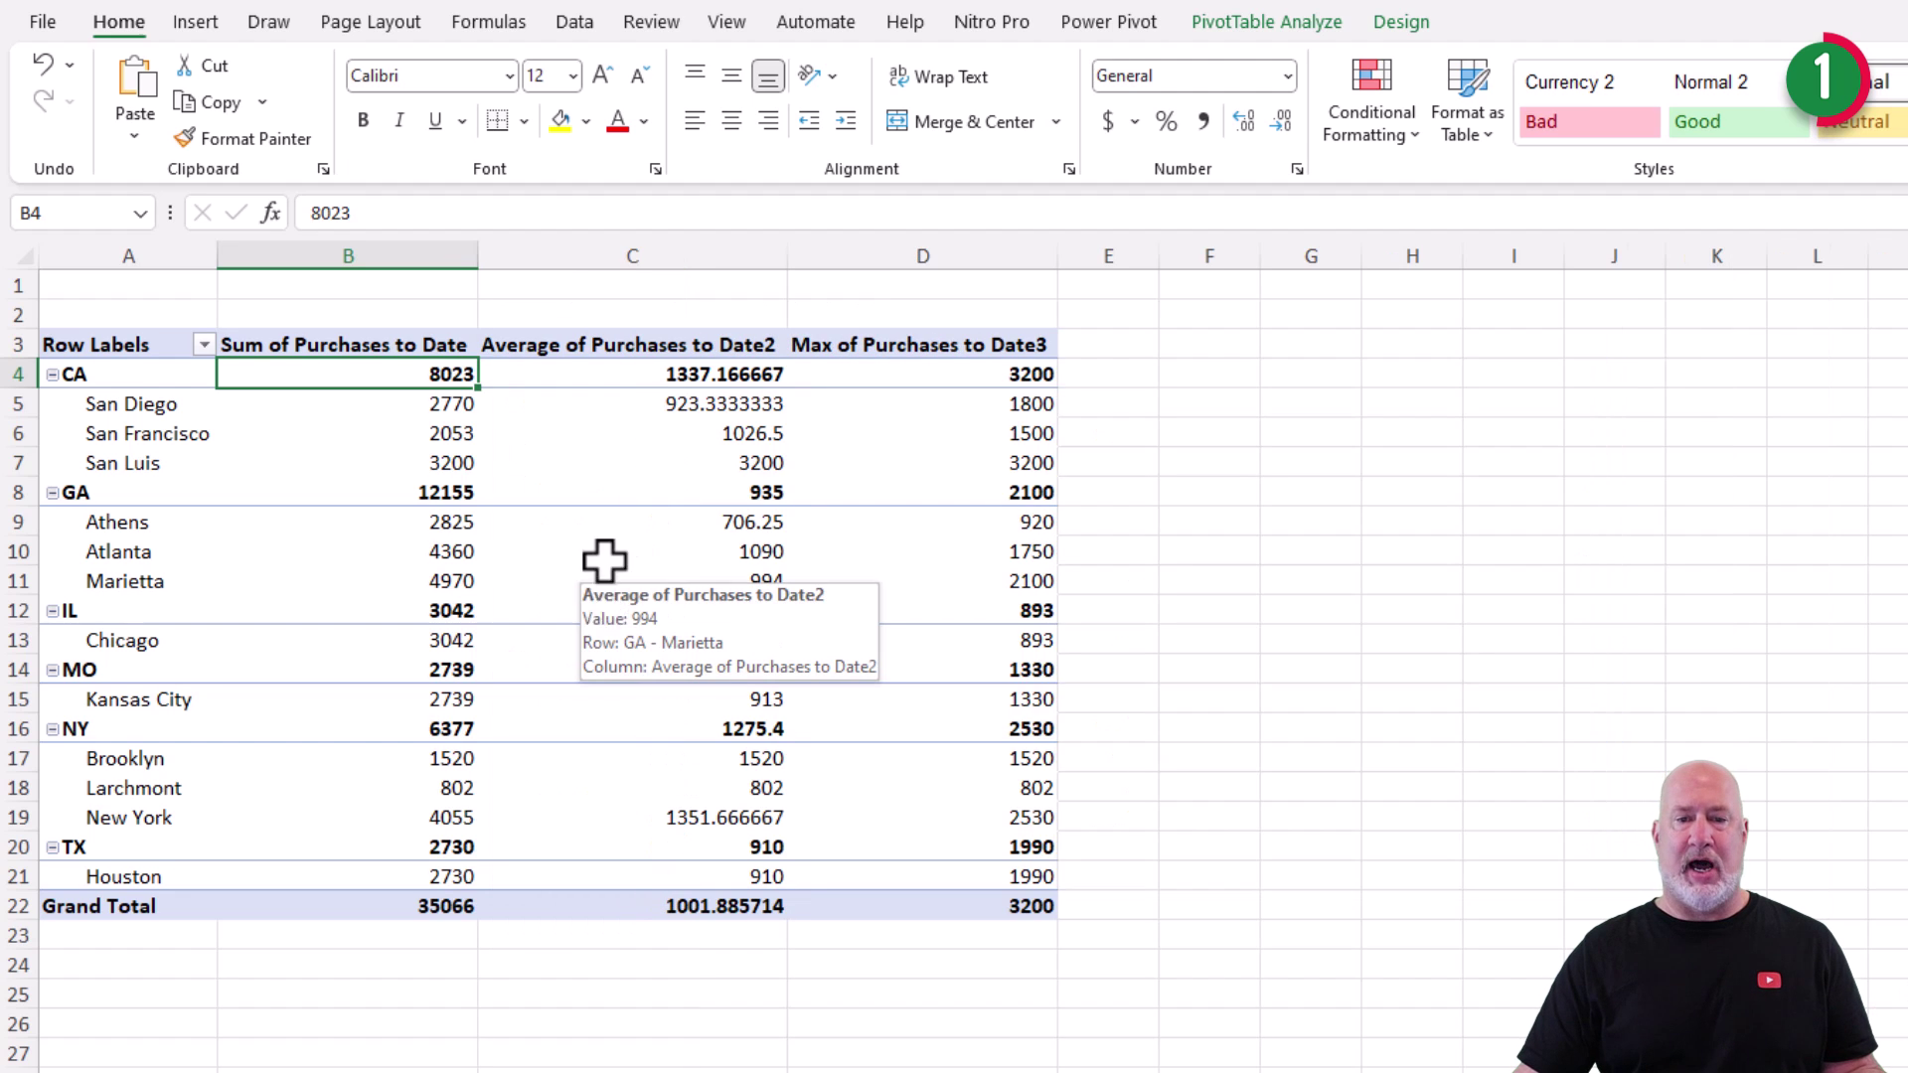
left_click(787, 257)
left_click(1058, 257)
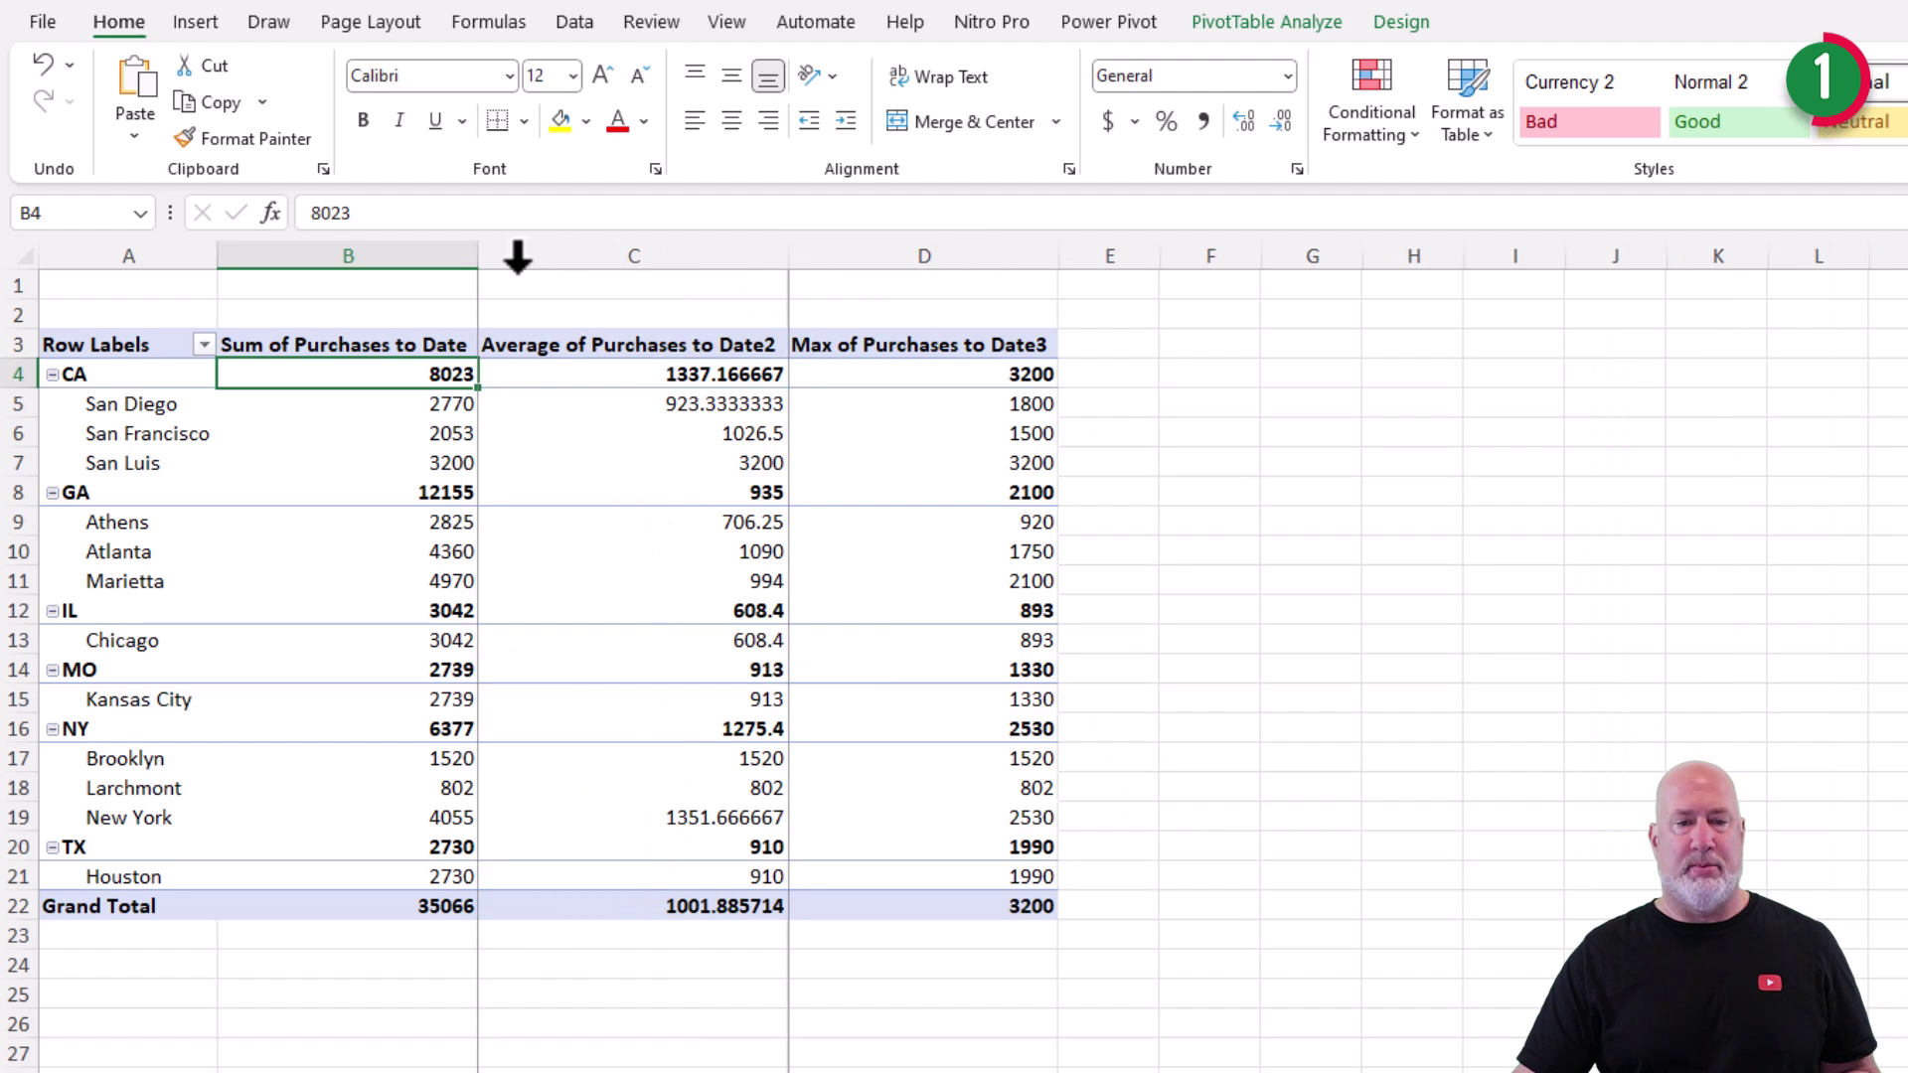
left_click(472, 257)
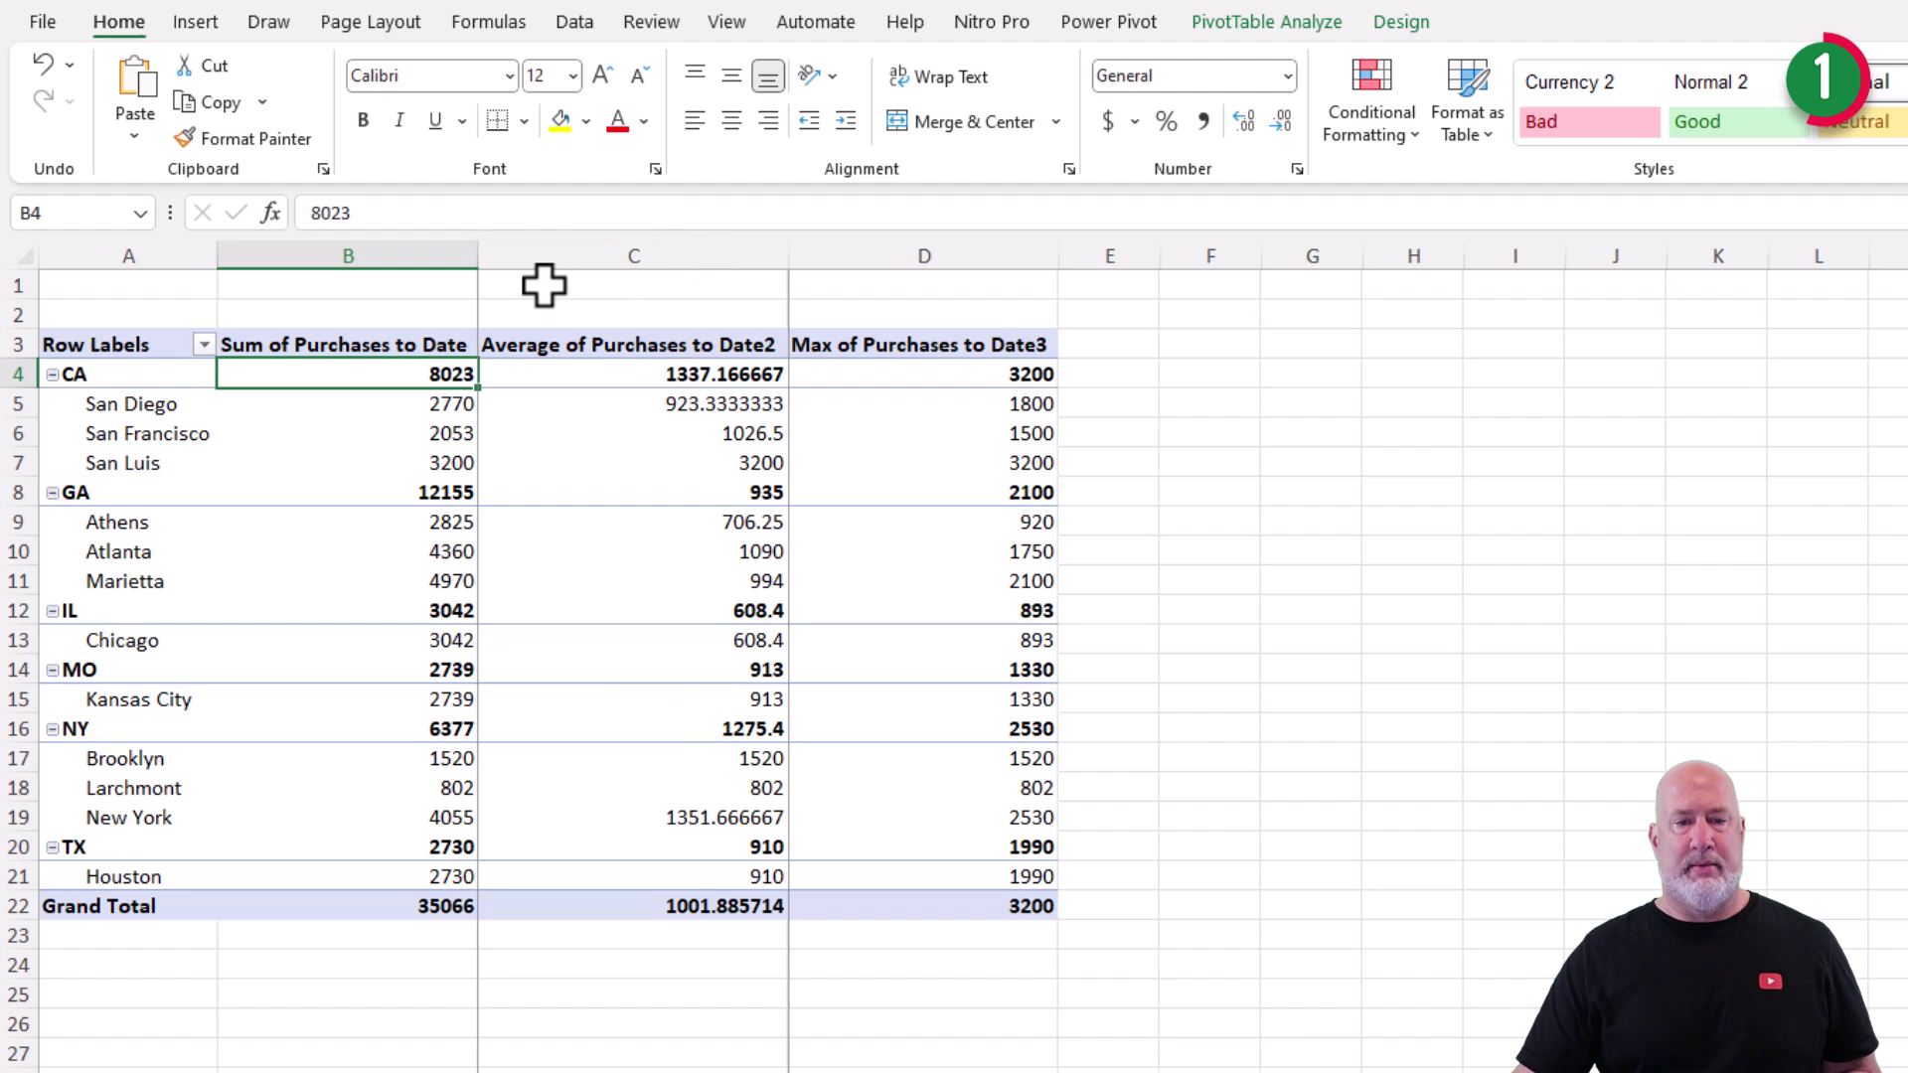
key("ctrl+z")
right_click(613, 433)
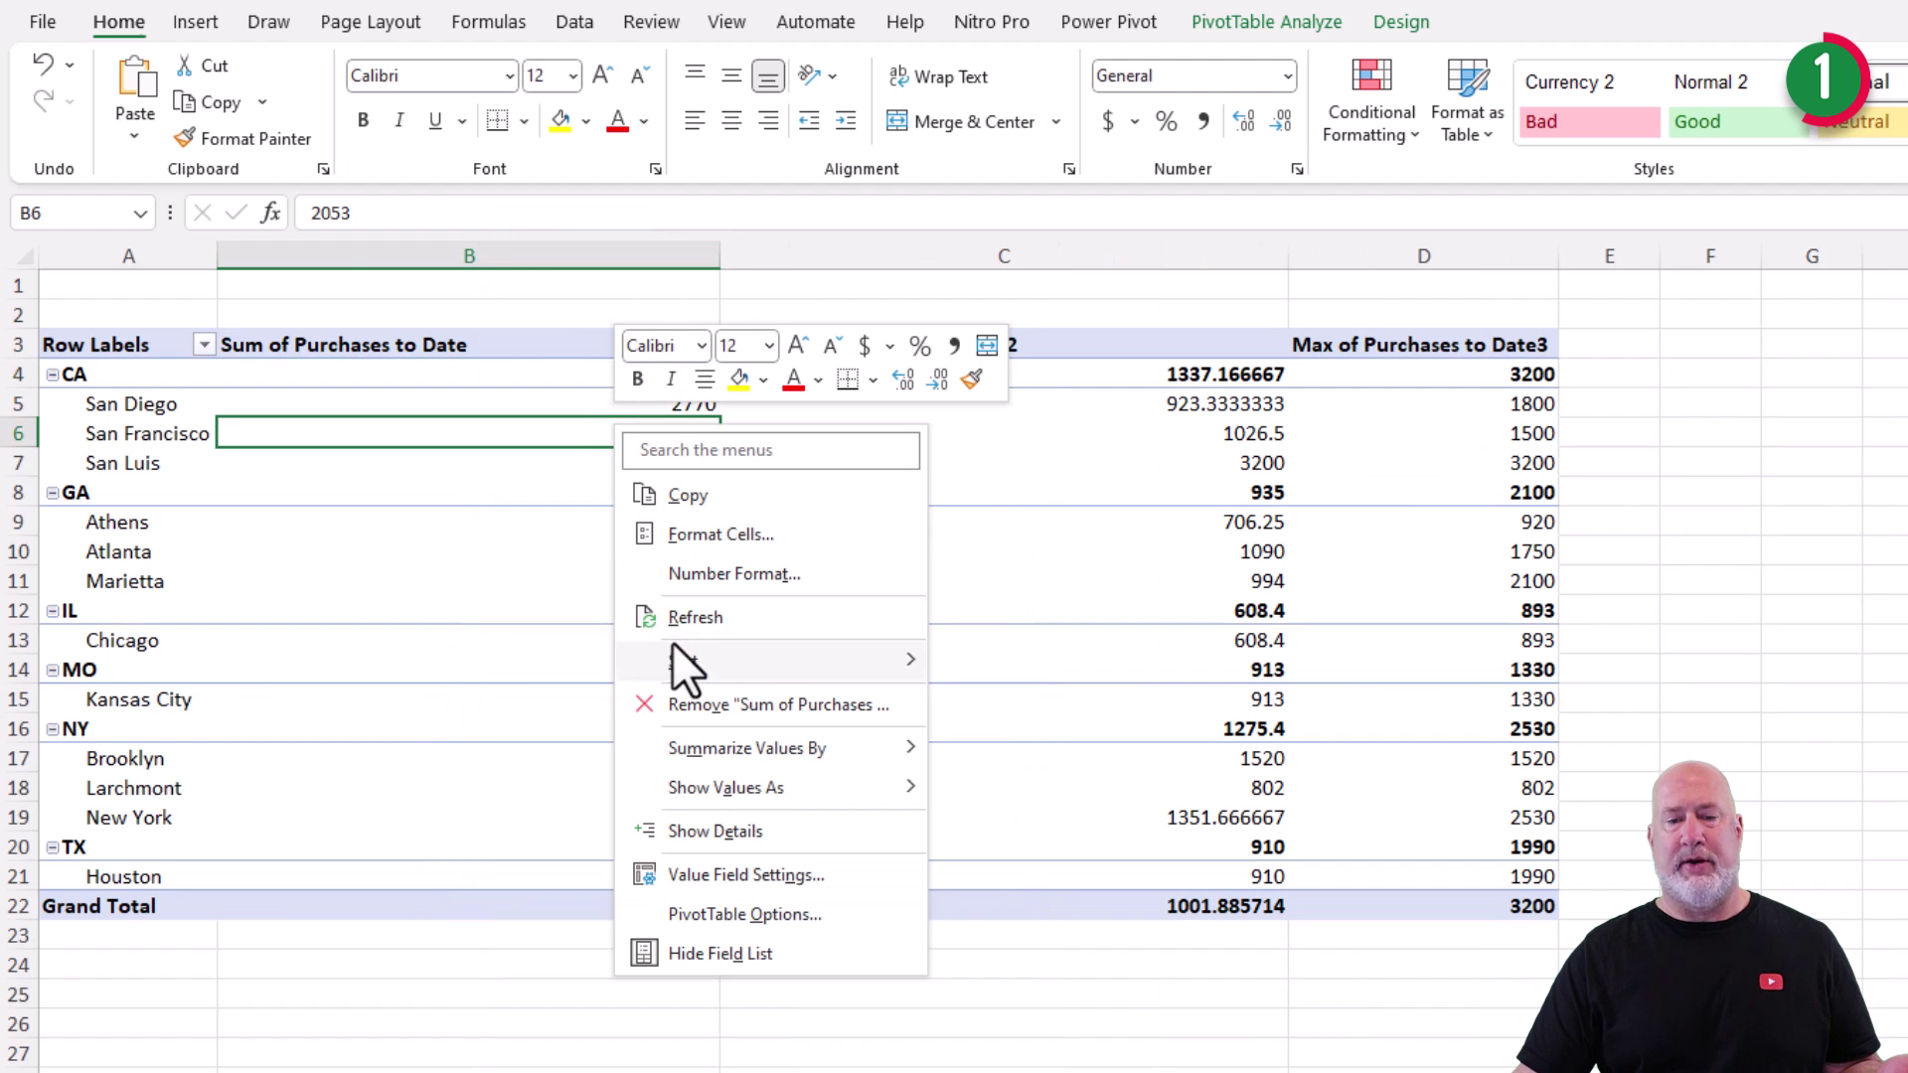
left_click(685, 619)
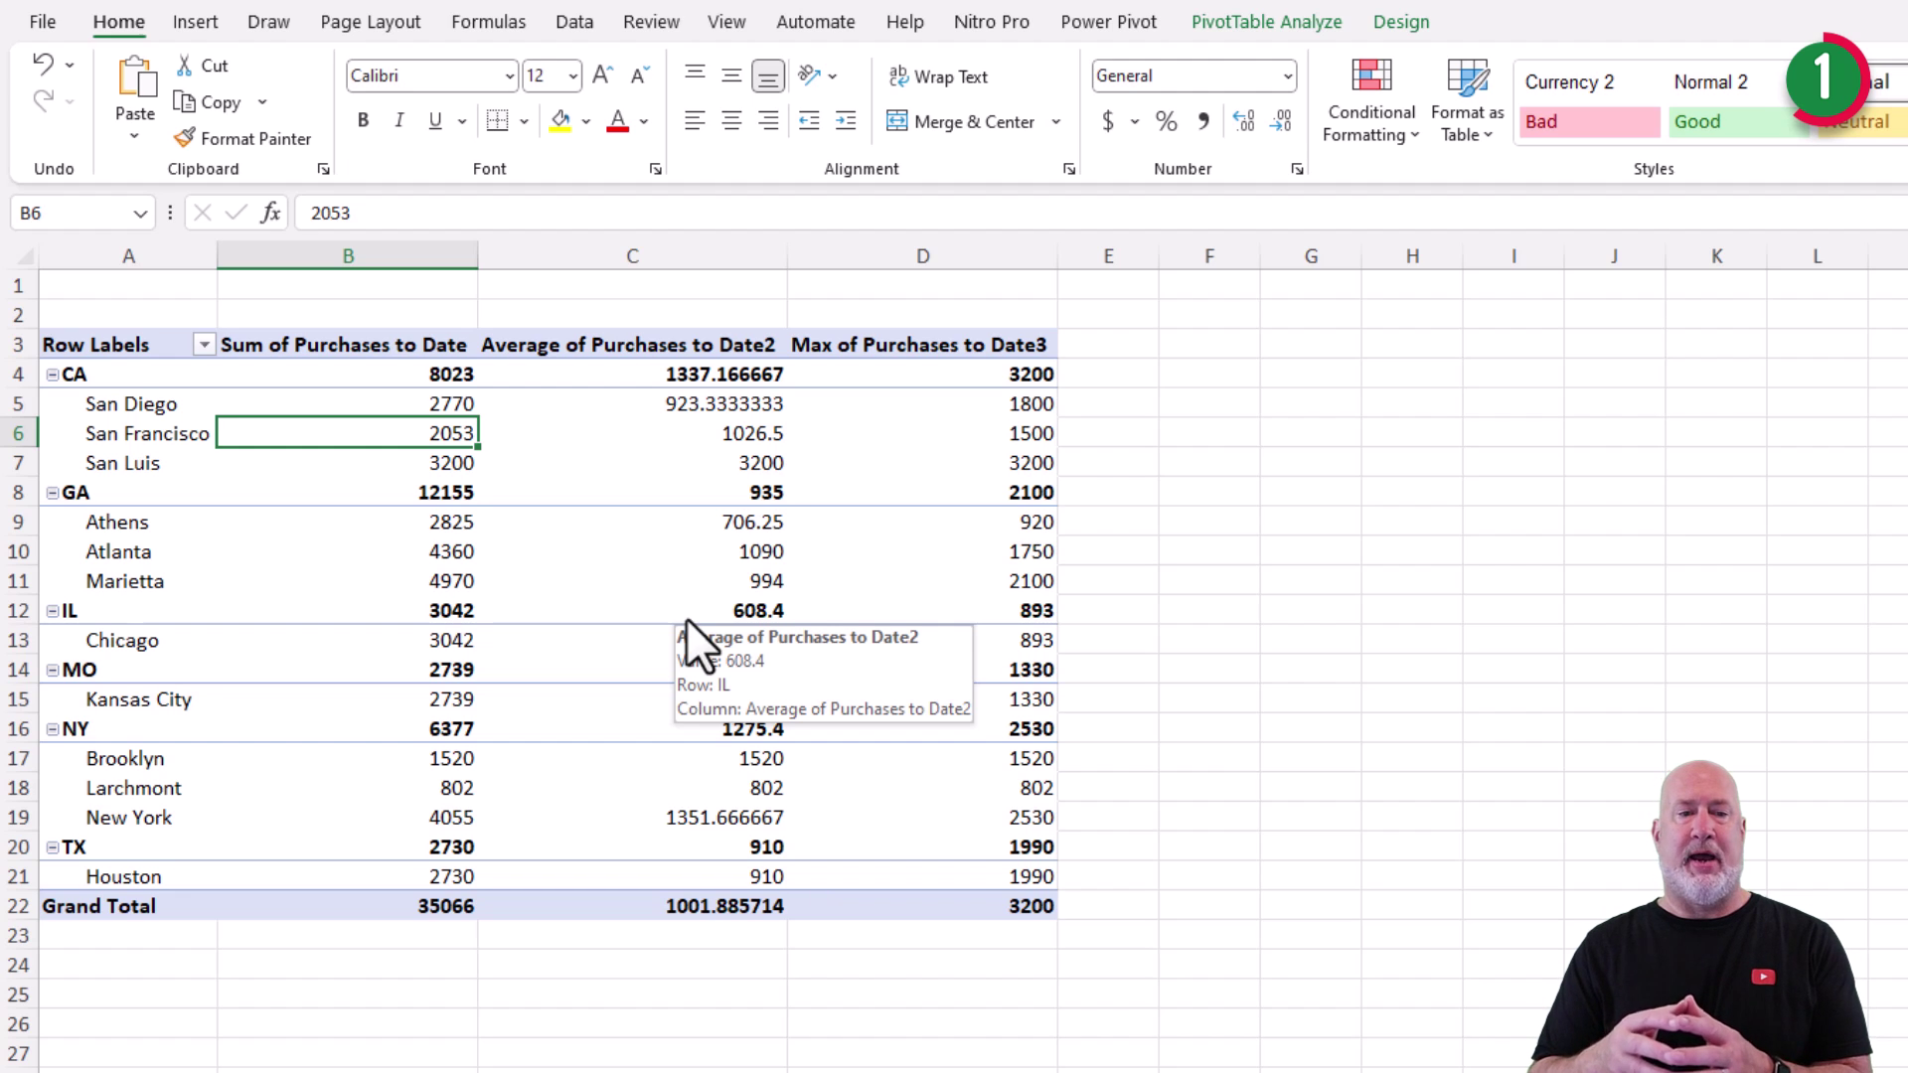
- Uncheck 'Autofit column widths on update' in PivotTable Options, Layout & Format
left_click(1298, 18)
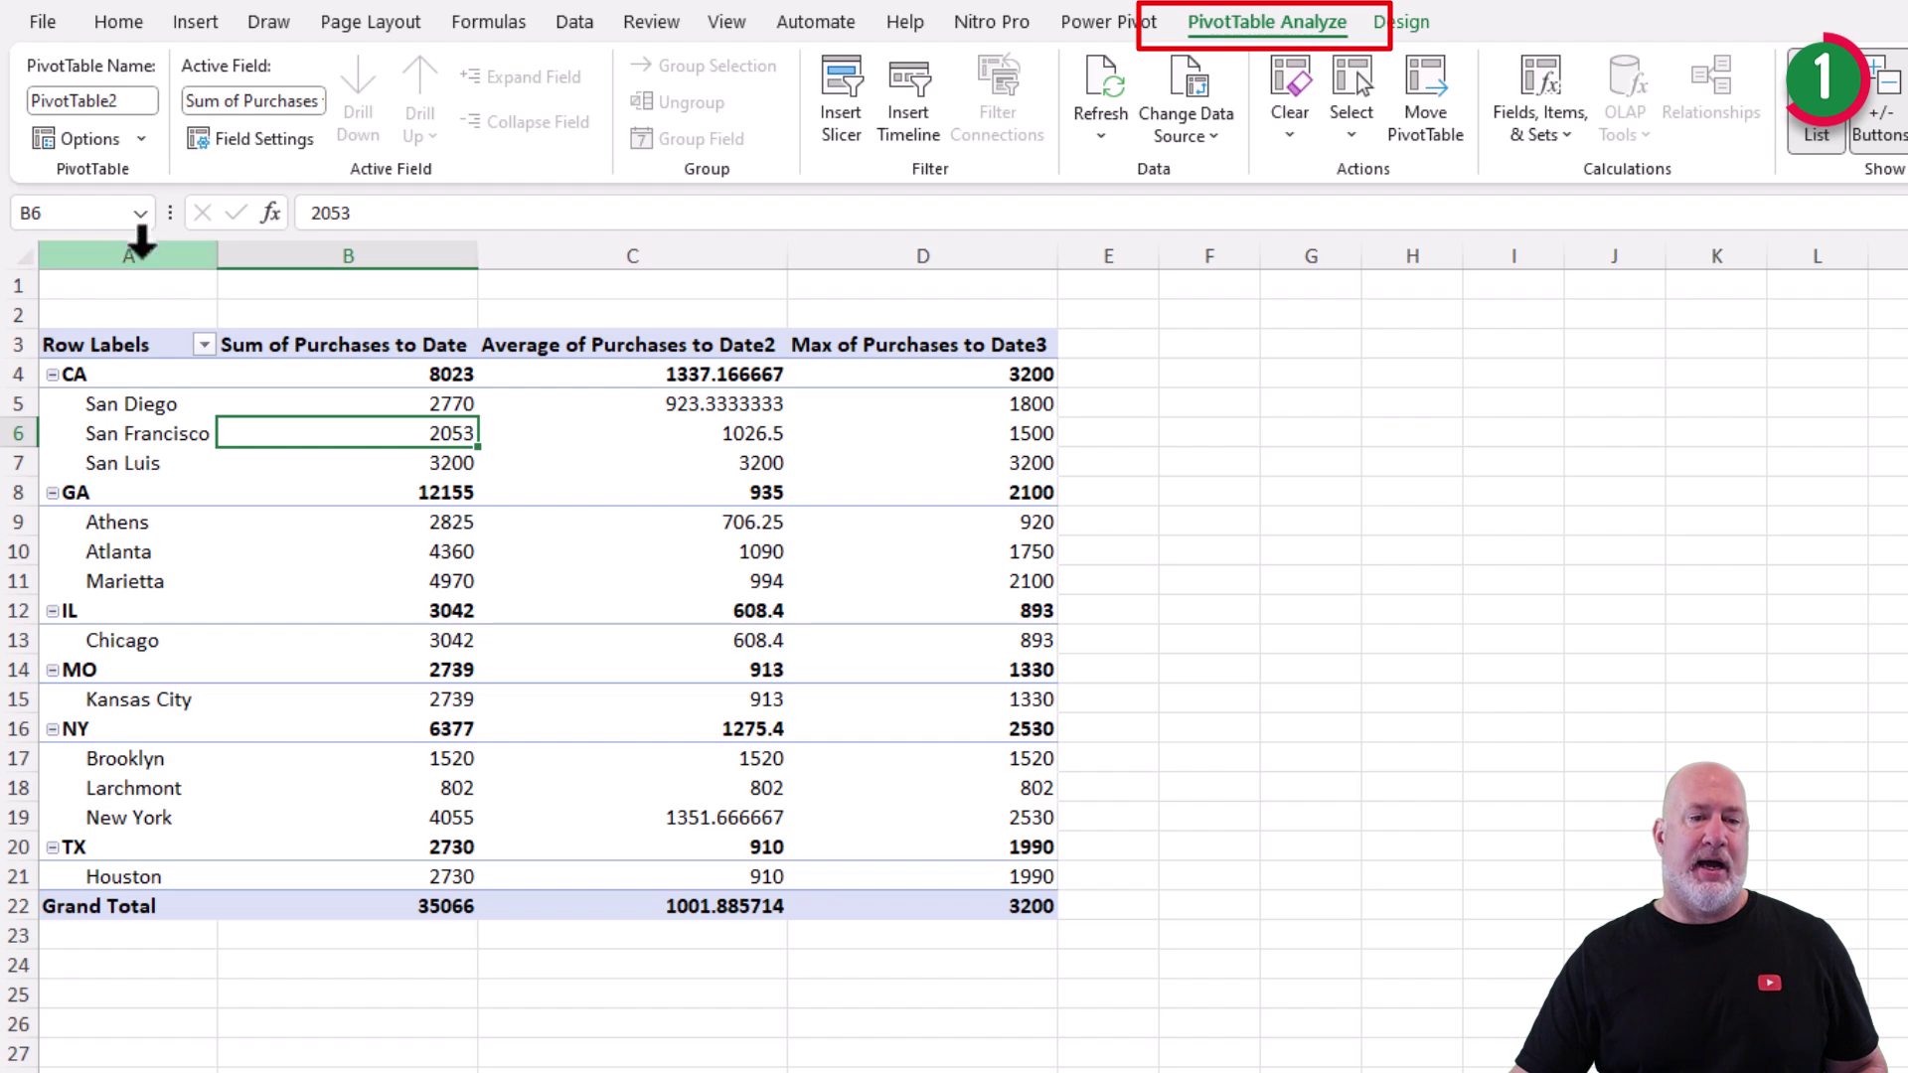
left_click(129, 139)
left_click_drag(1010, 365, 405, 236)
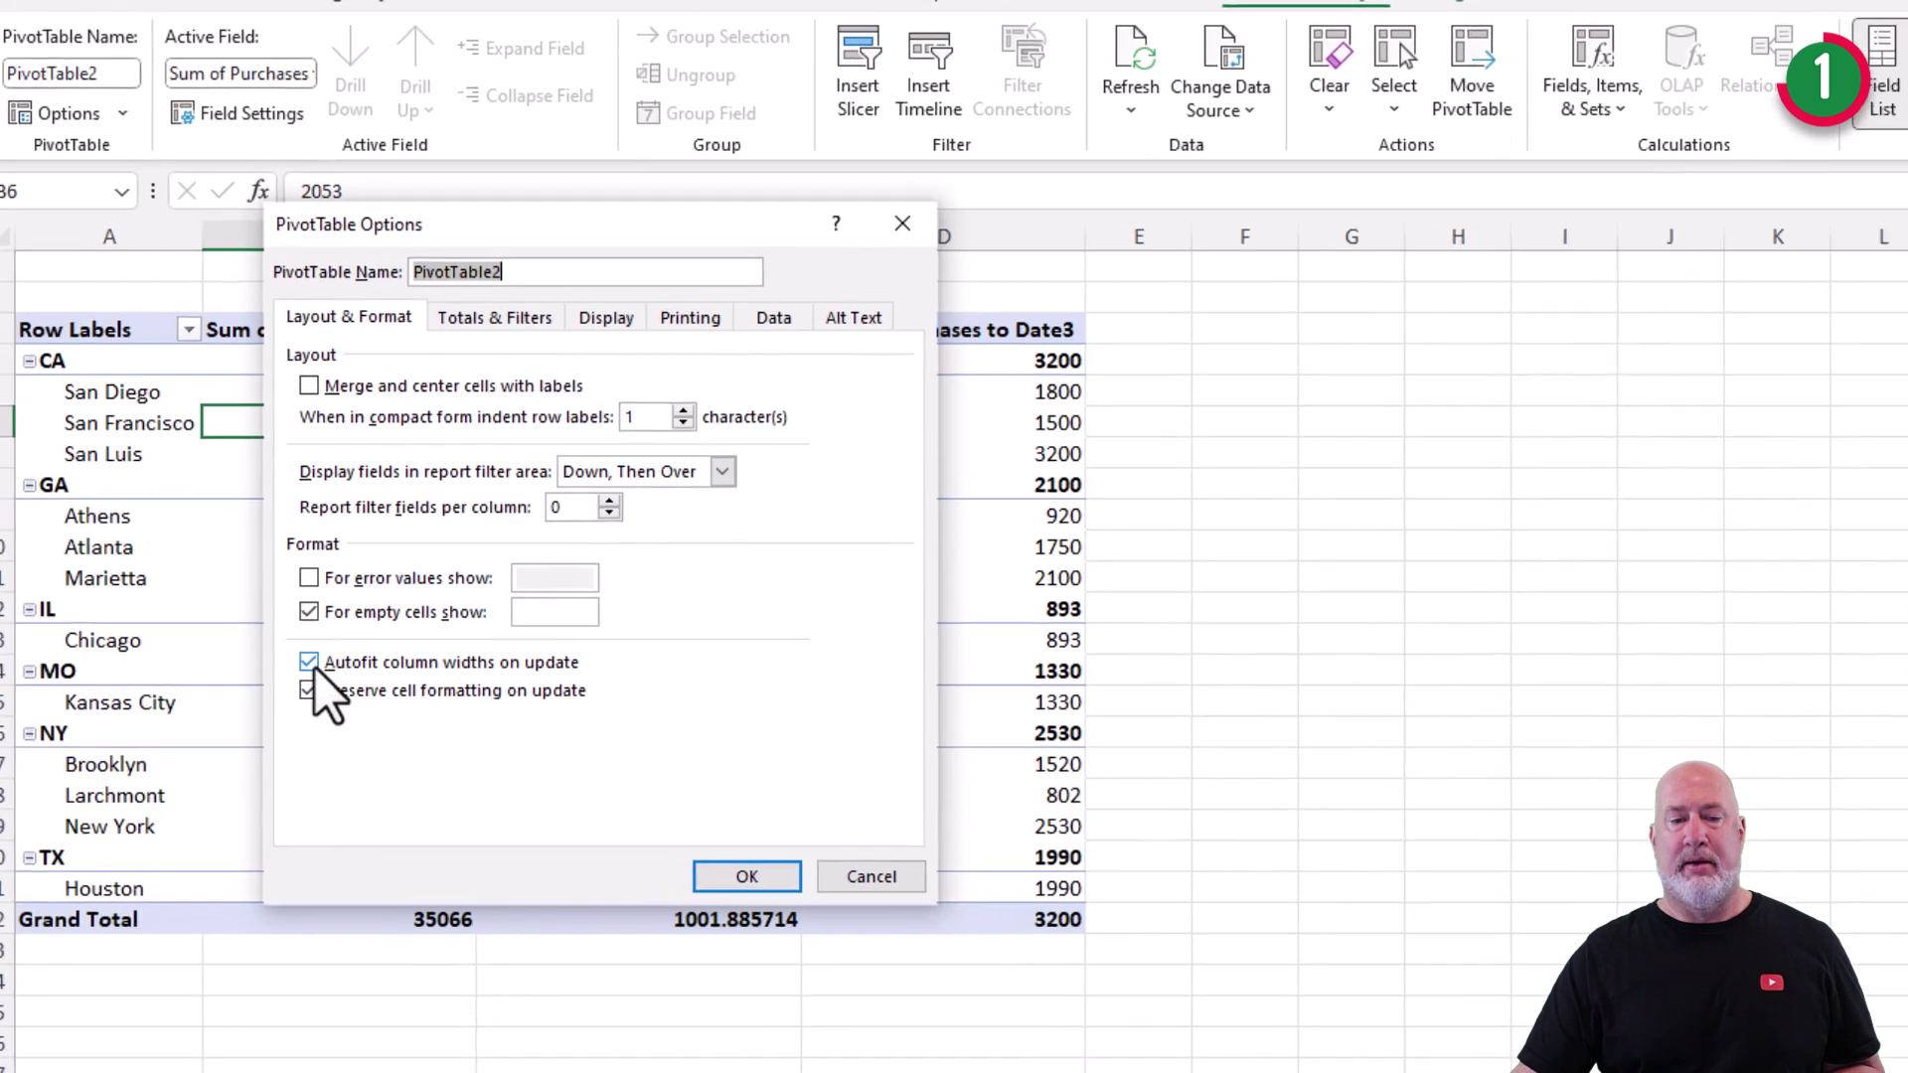
left_click(318, 661)
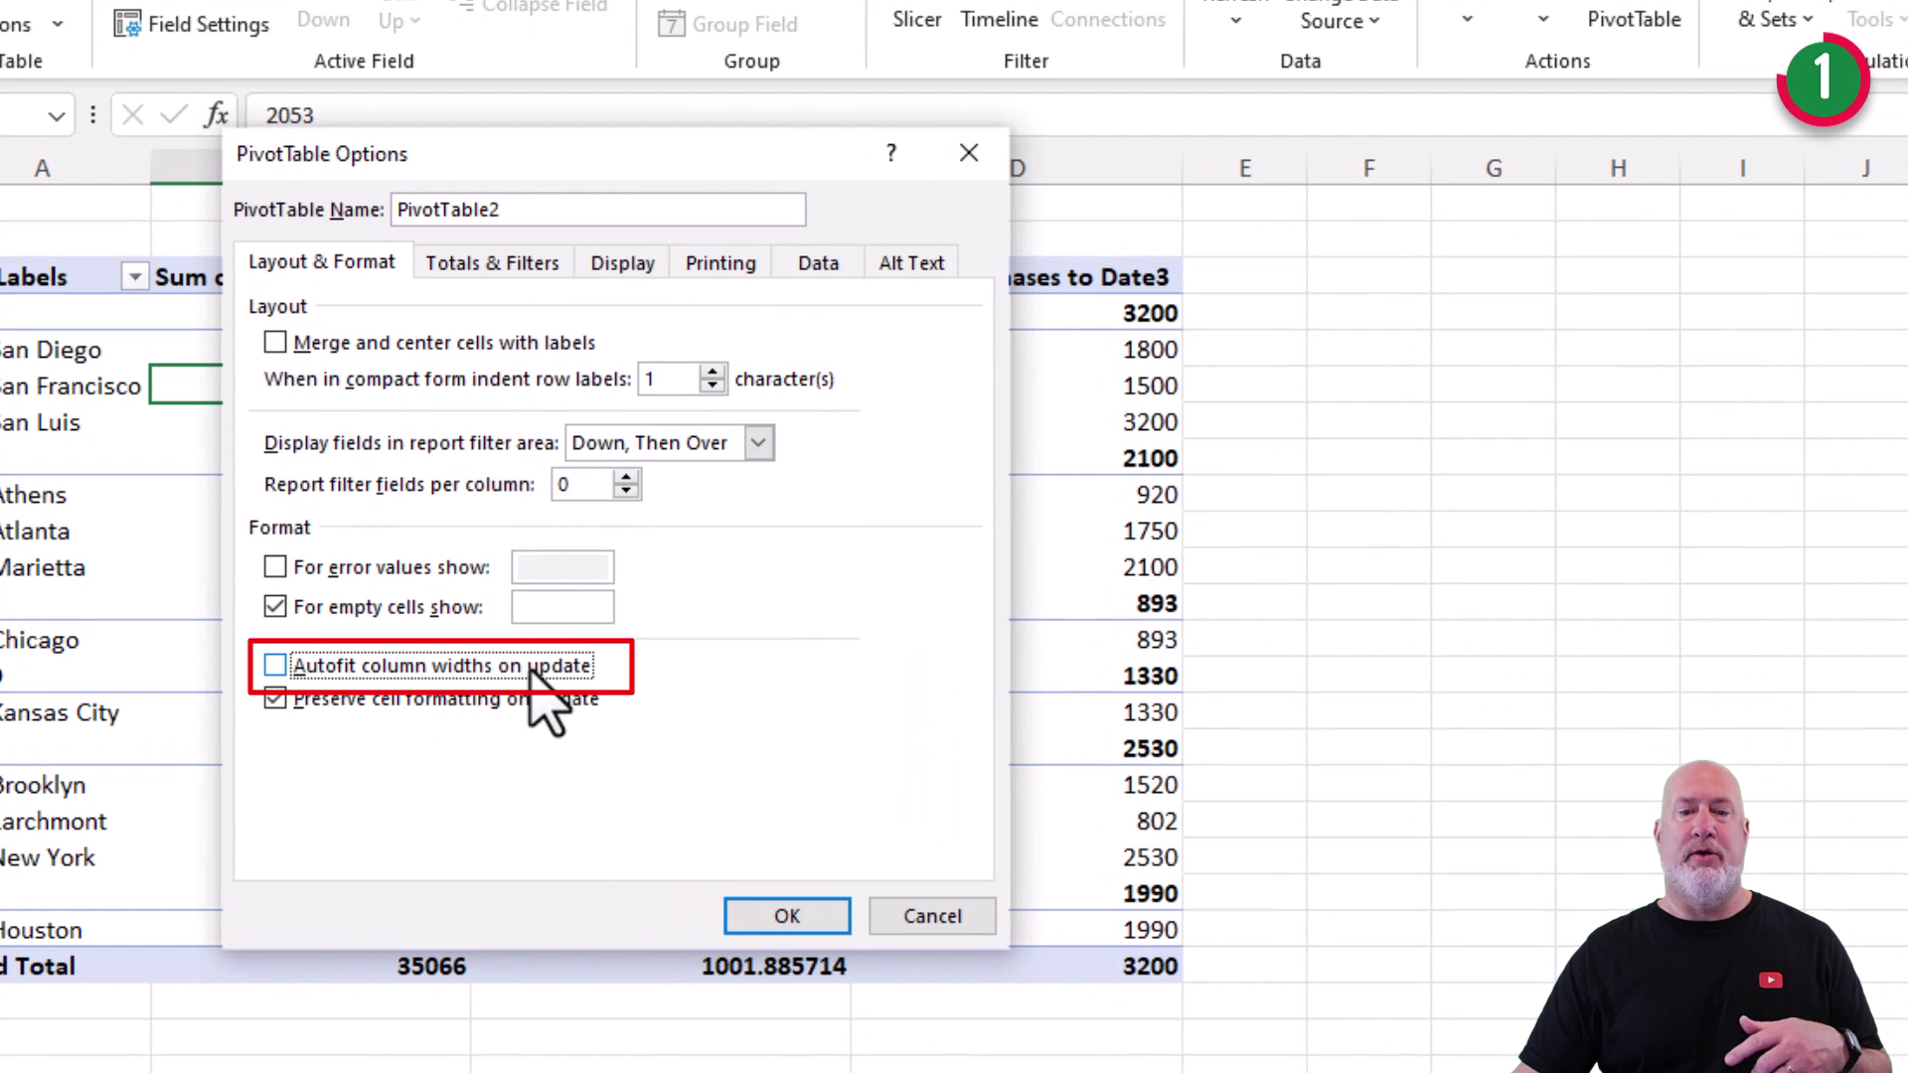
left_click(787, 916)
left_click(629, 417)
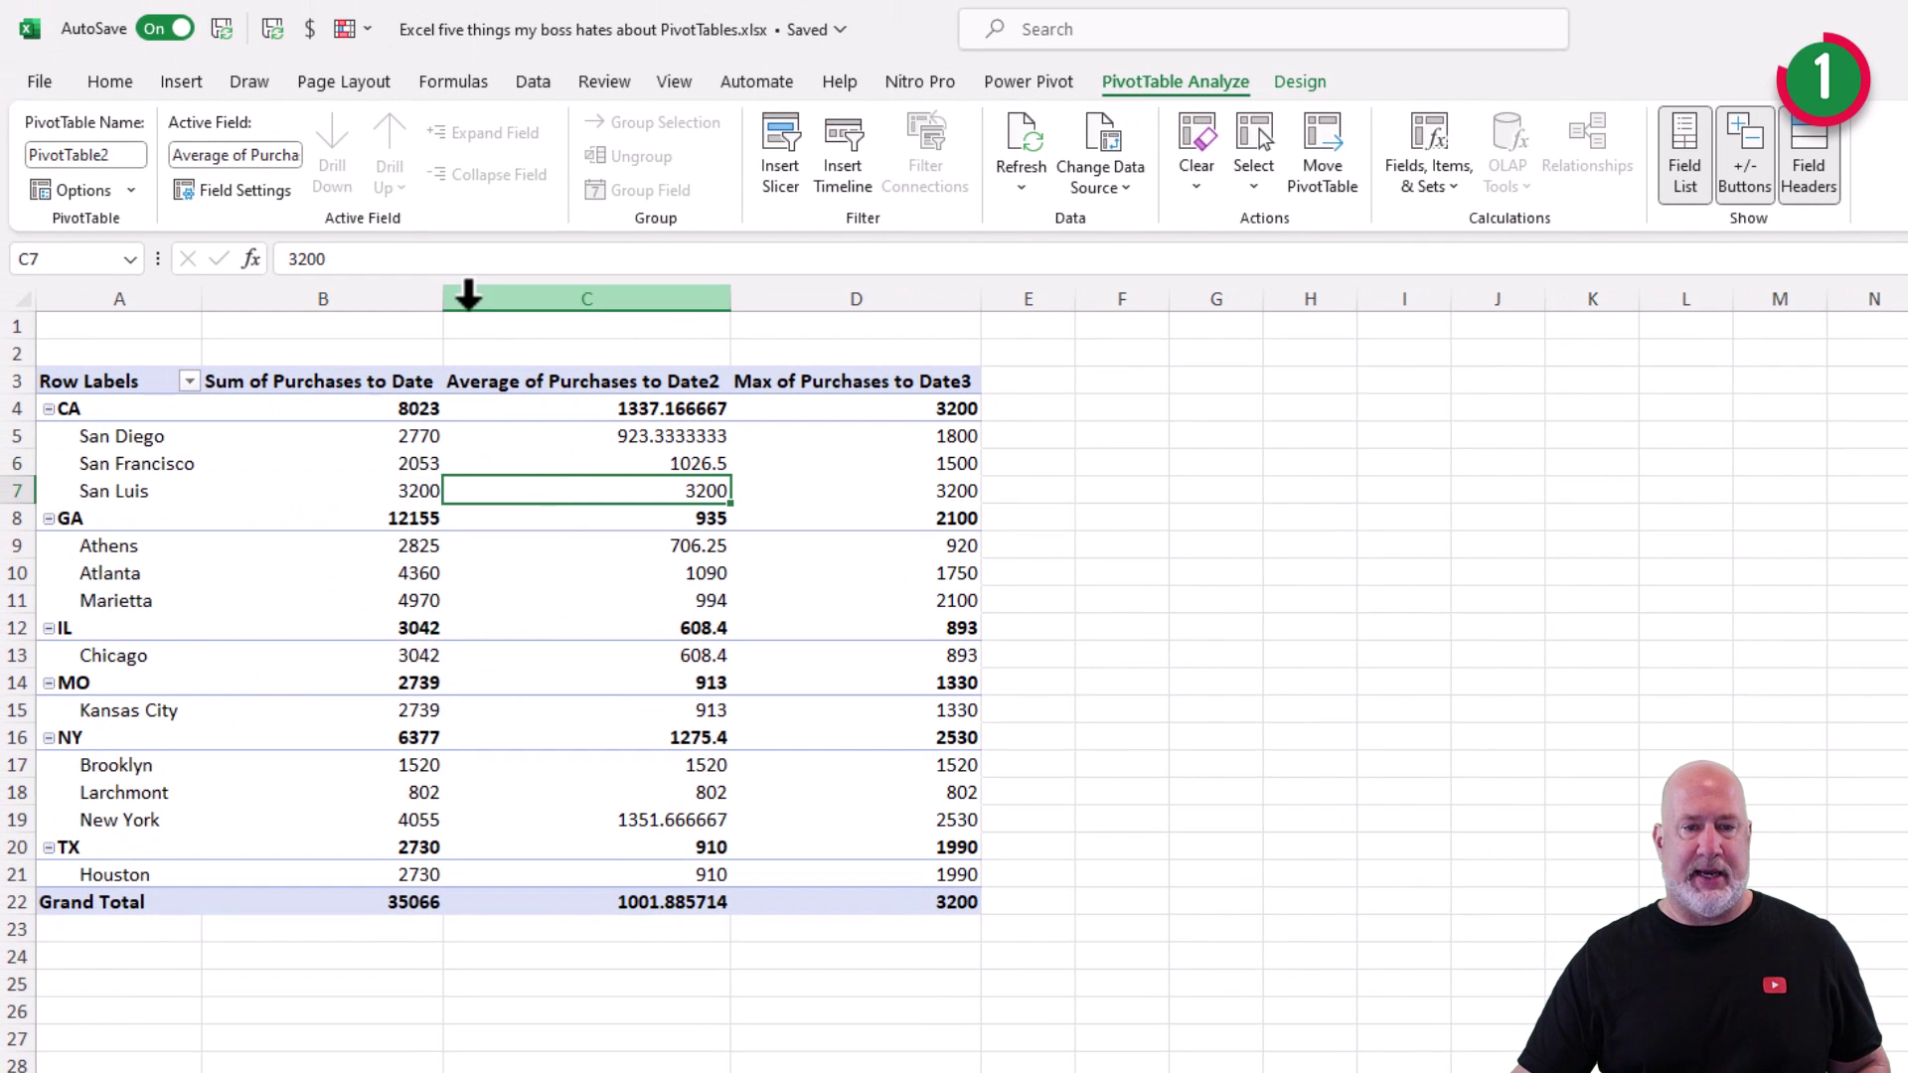
- Widen the Sum of Purchases to Date column and refresh the PivotTable
left_click_drag(448, 301, 782, 306)
right_click(633, 414)
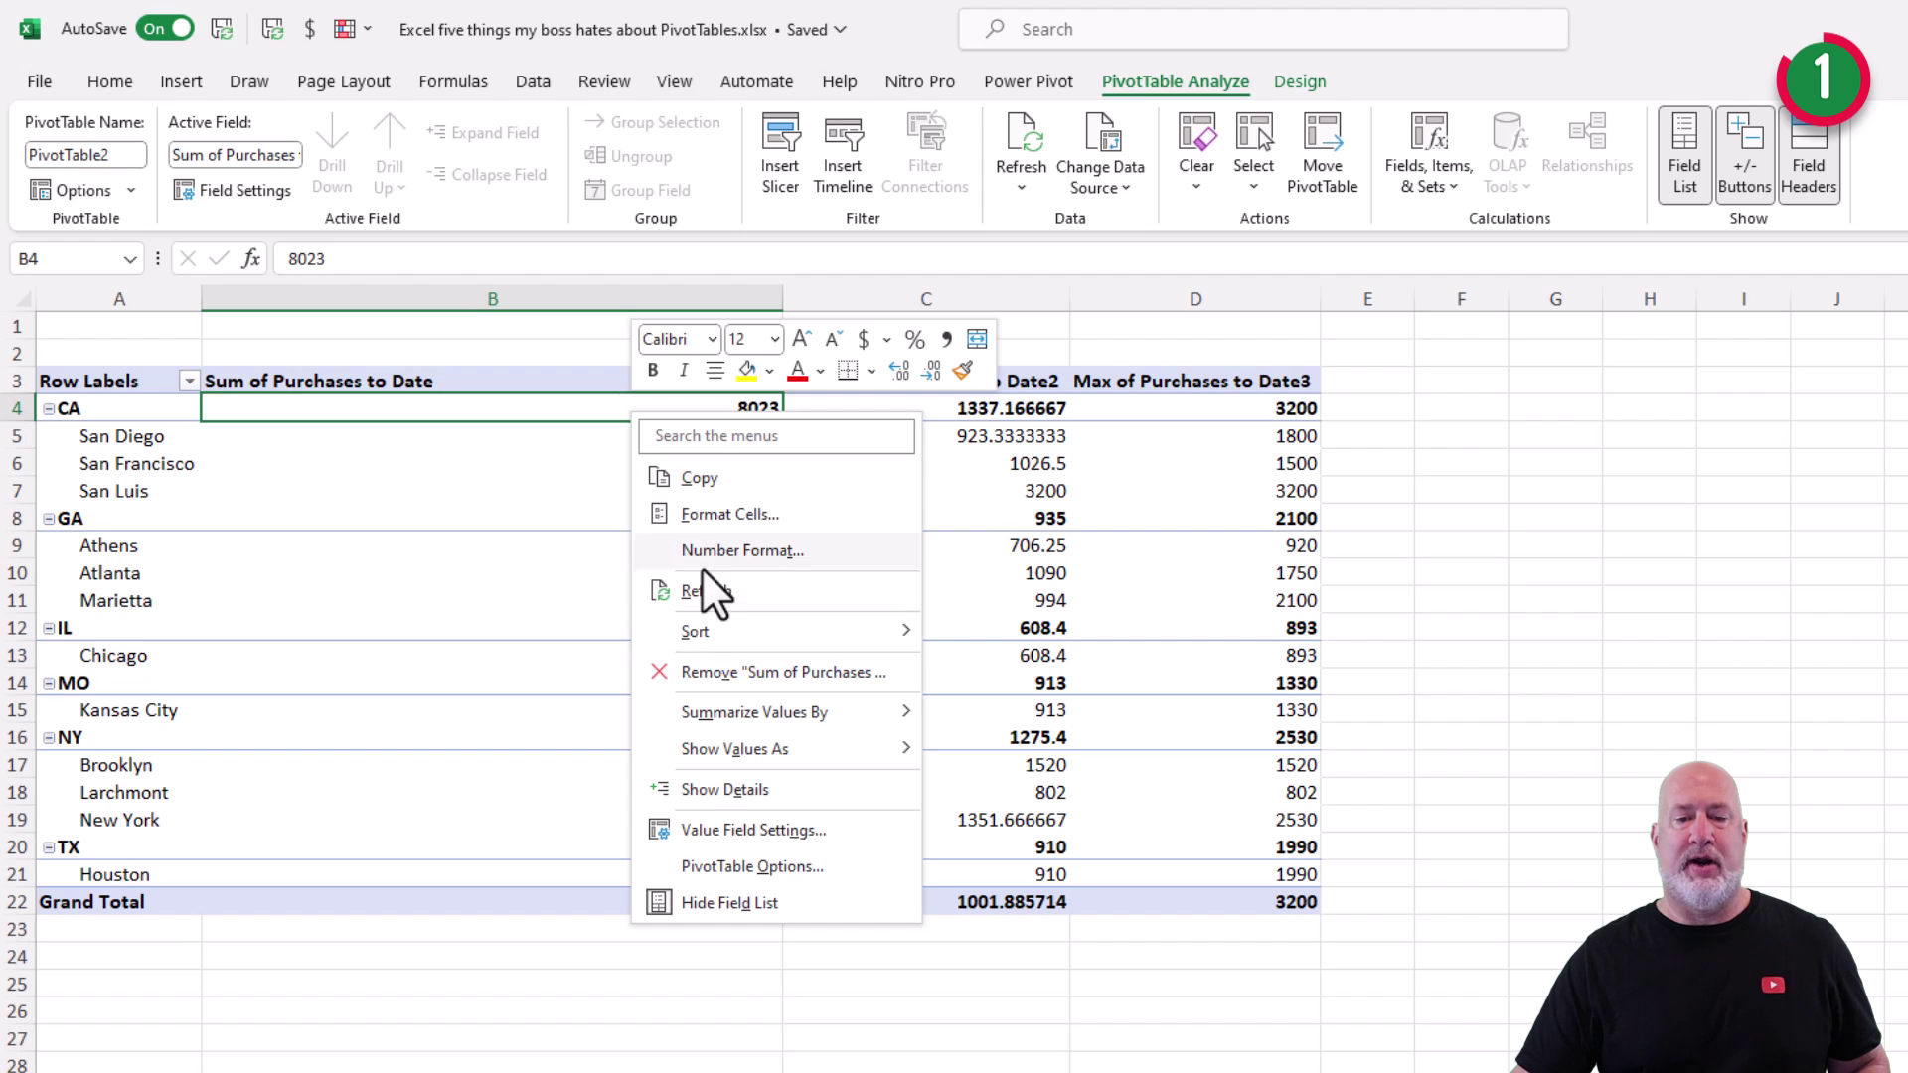
left_click(704, 592)
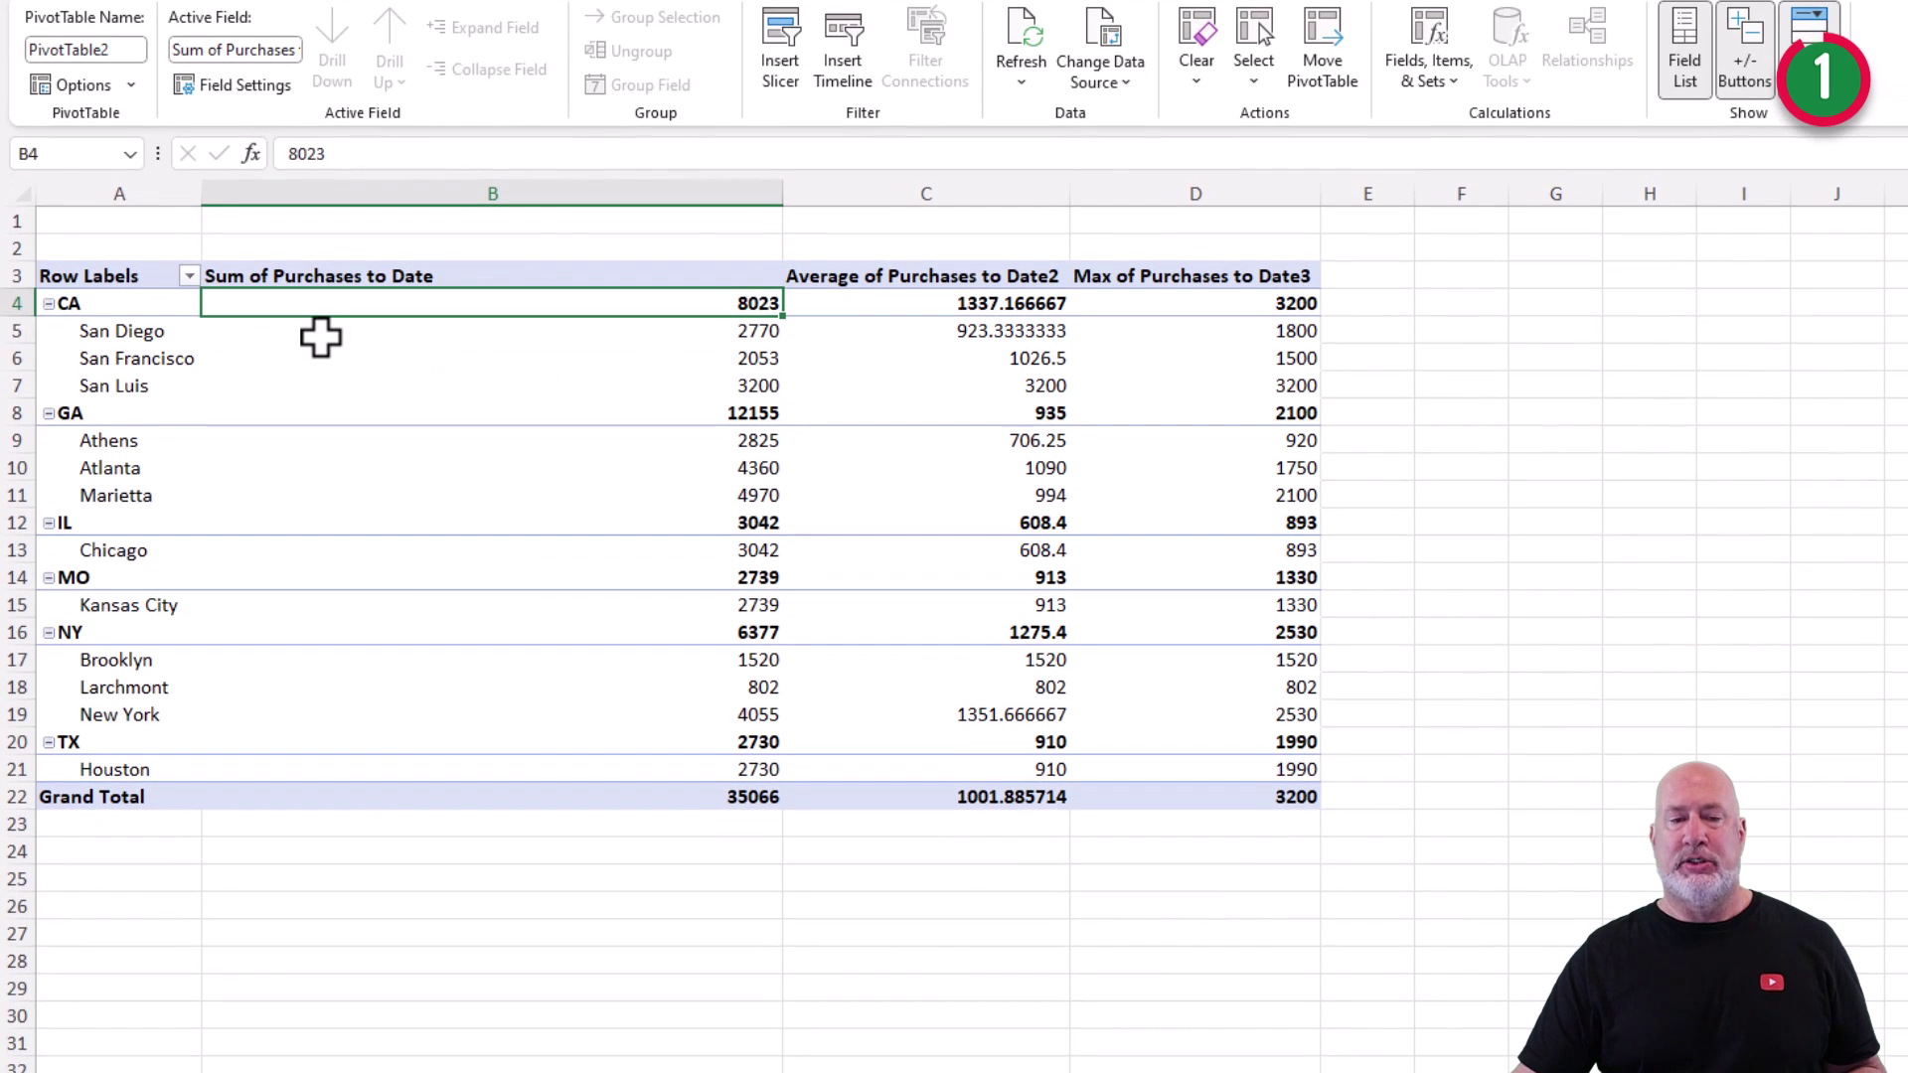
- Confirm in PivotTable Options that autofit column widths remains off, then cancel
right_click(332, 347)
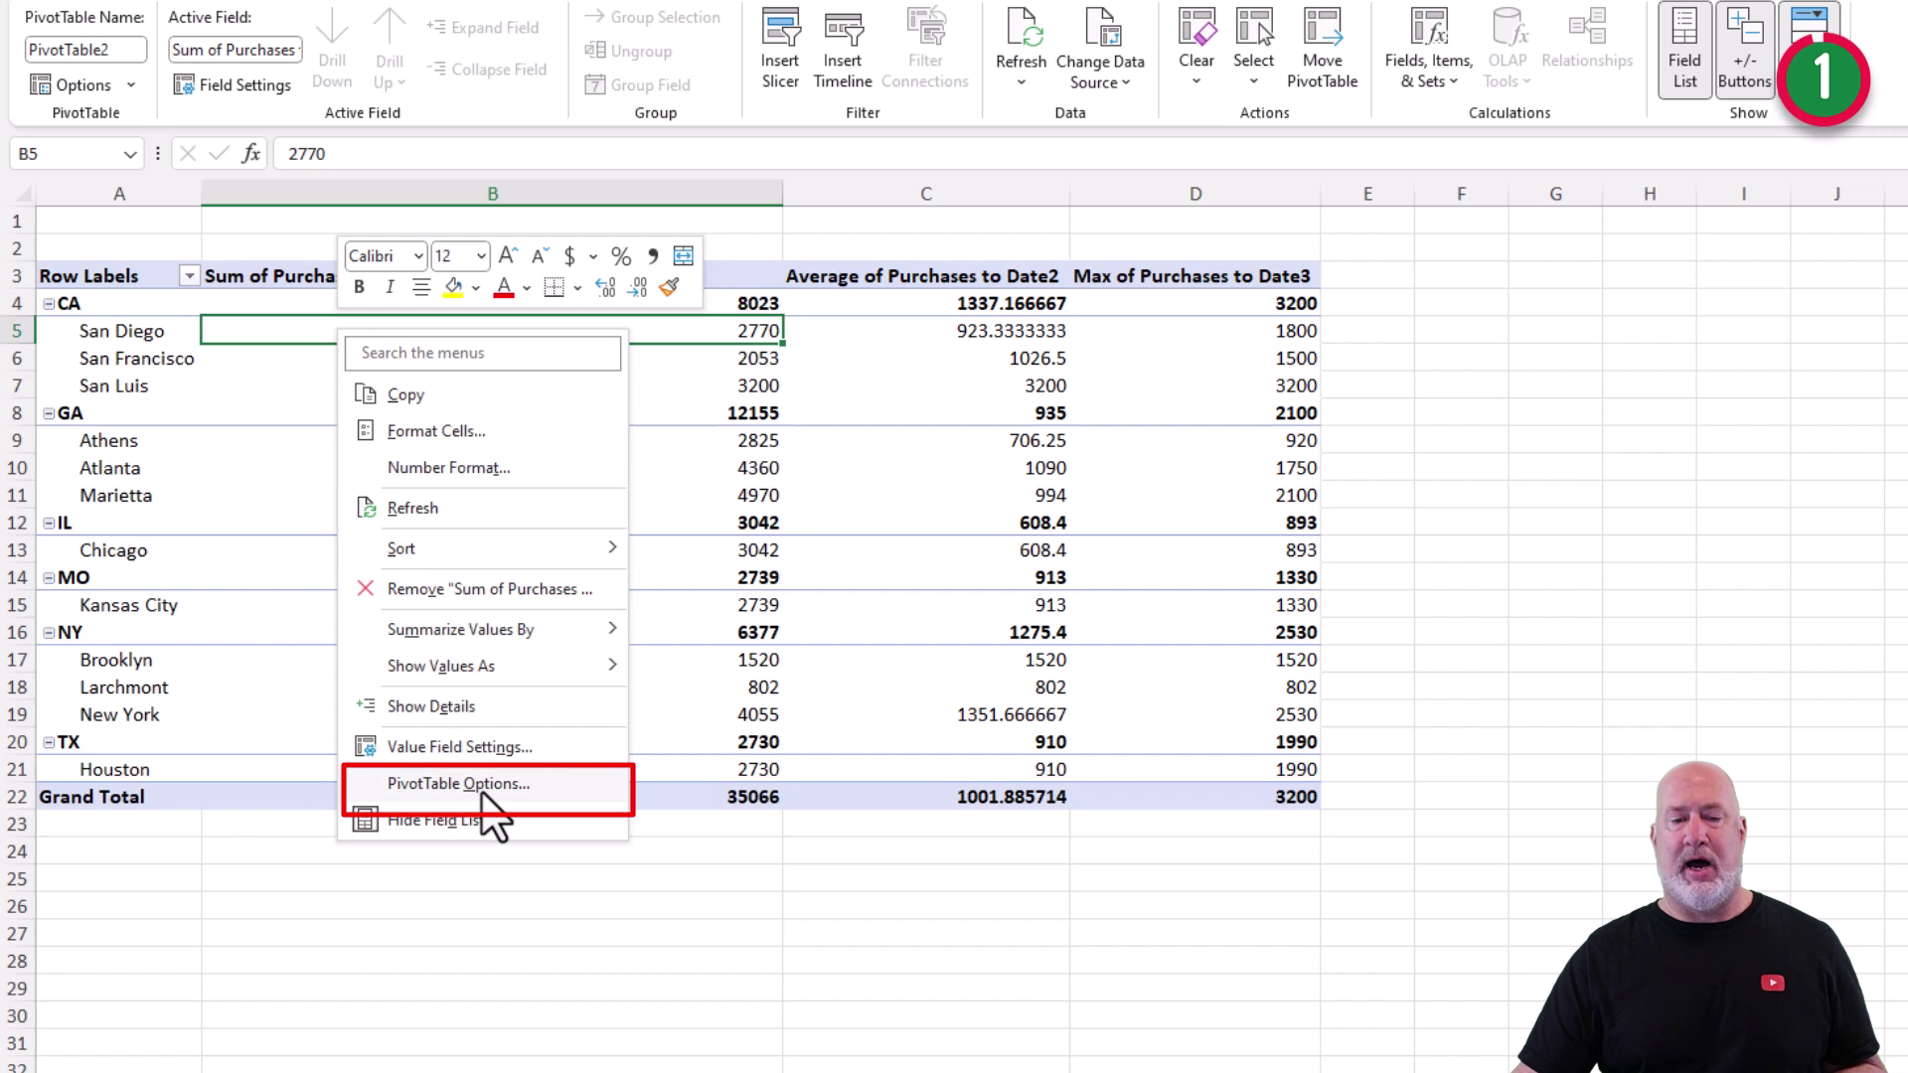
left_click(481, 790)
left_click(234, 874)
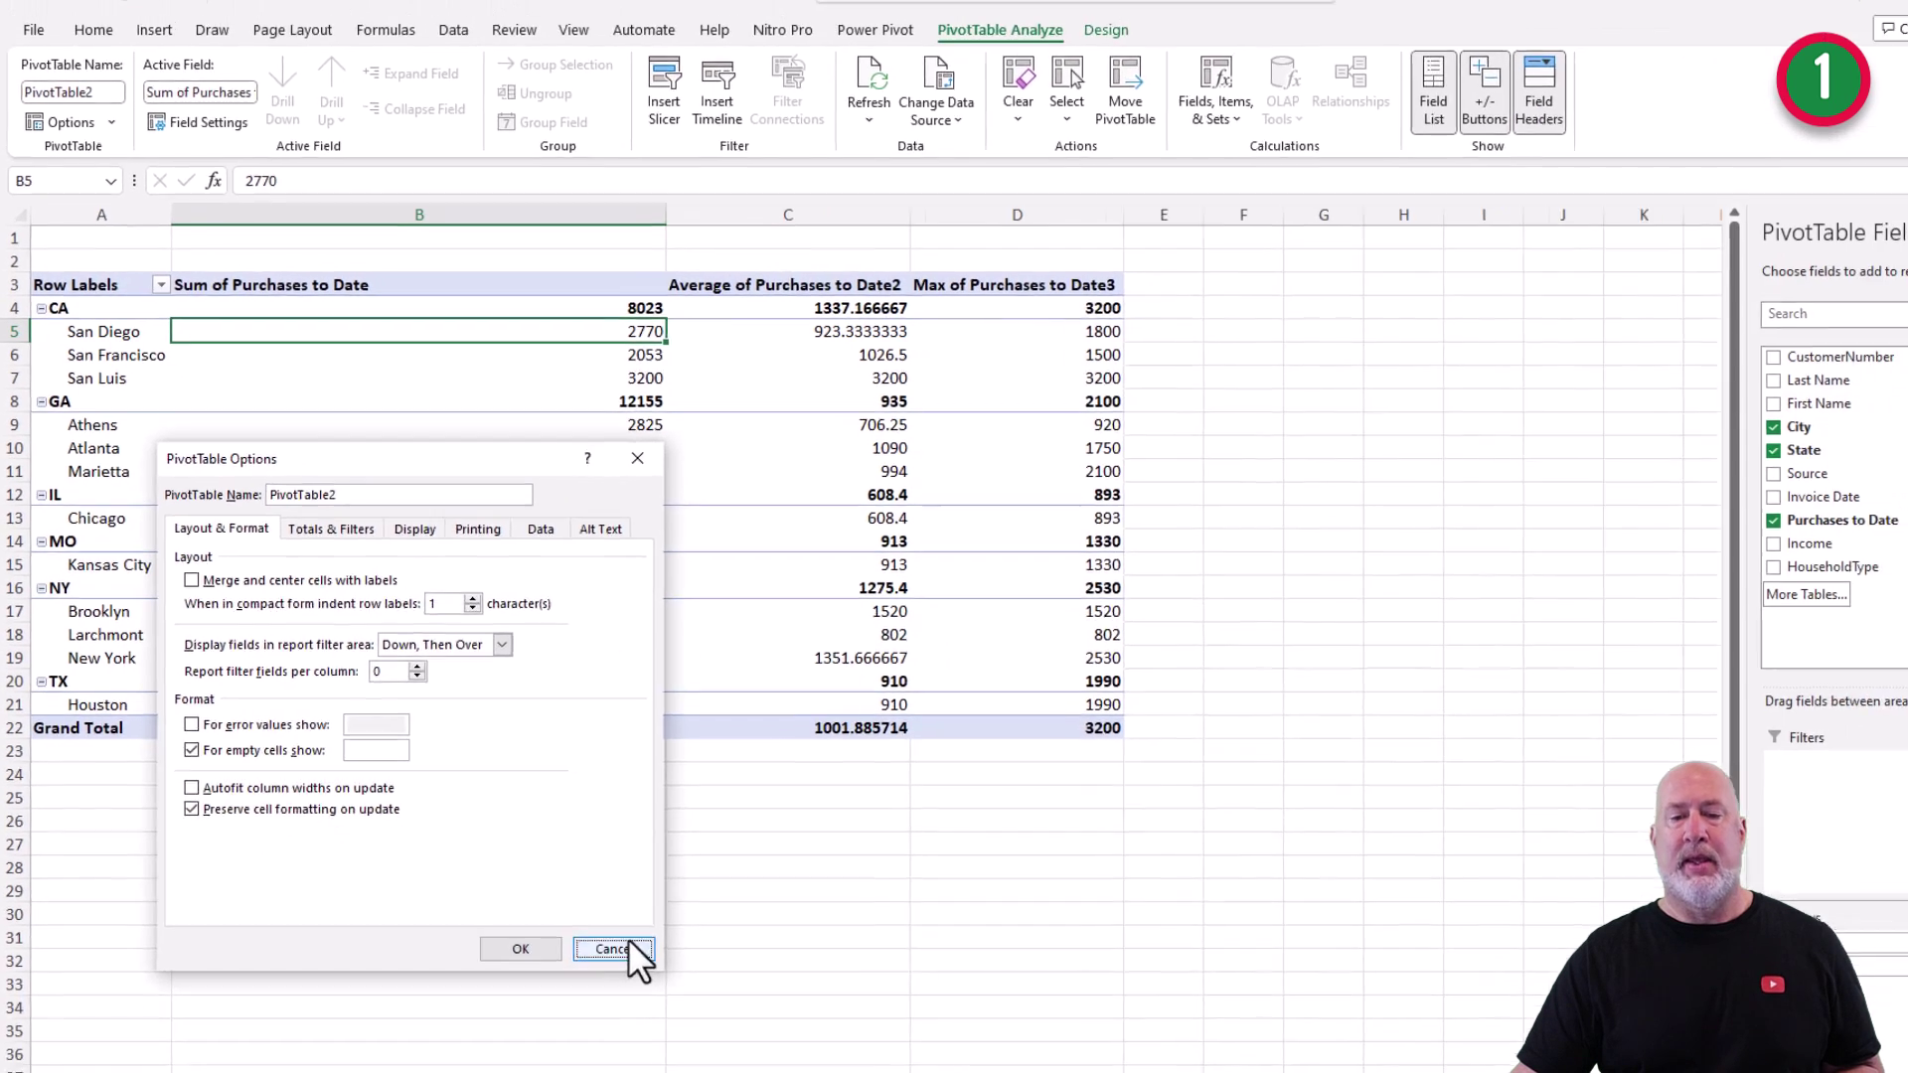
left_click(719, 1054)
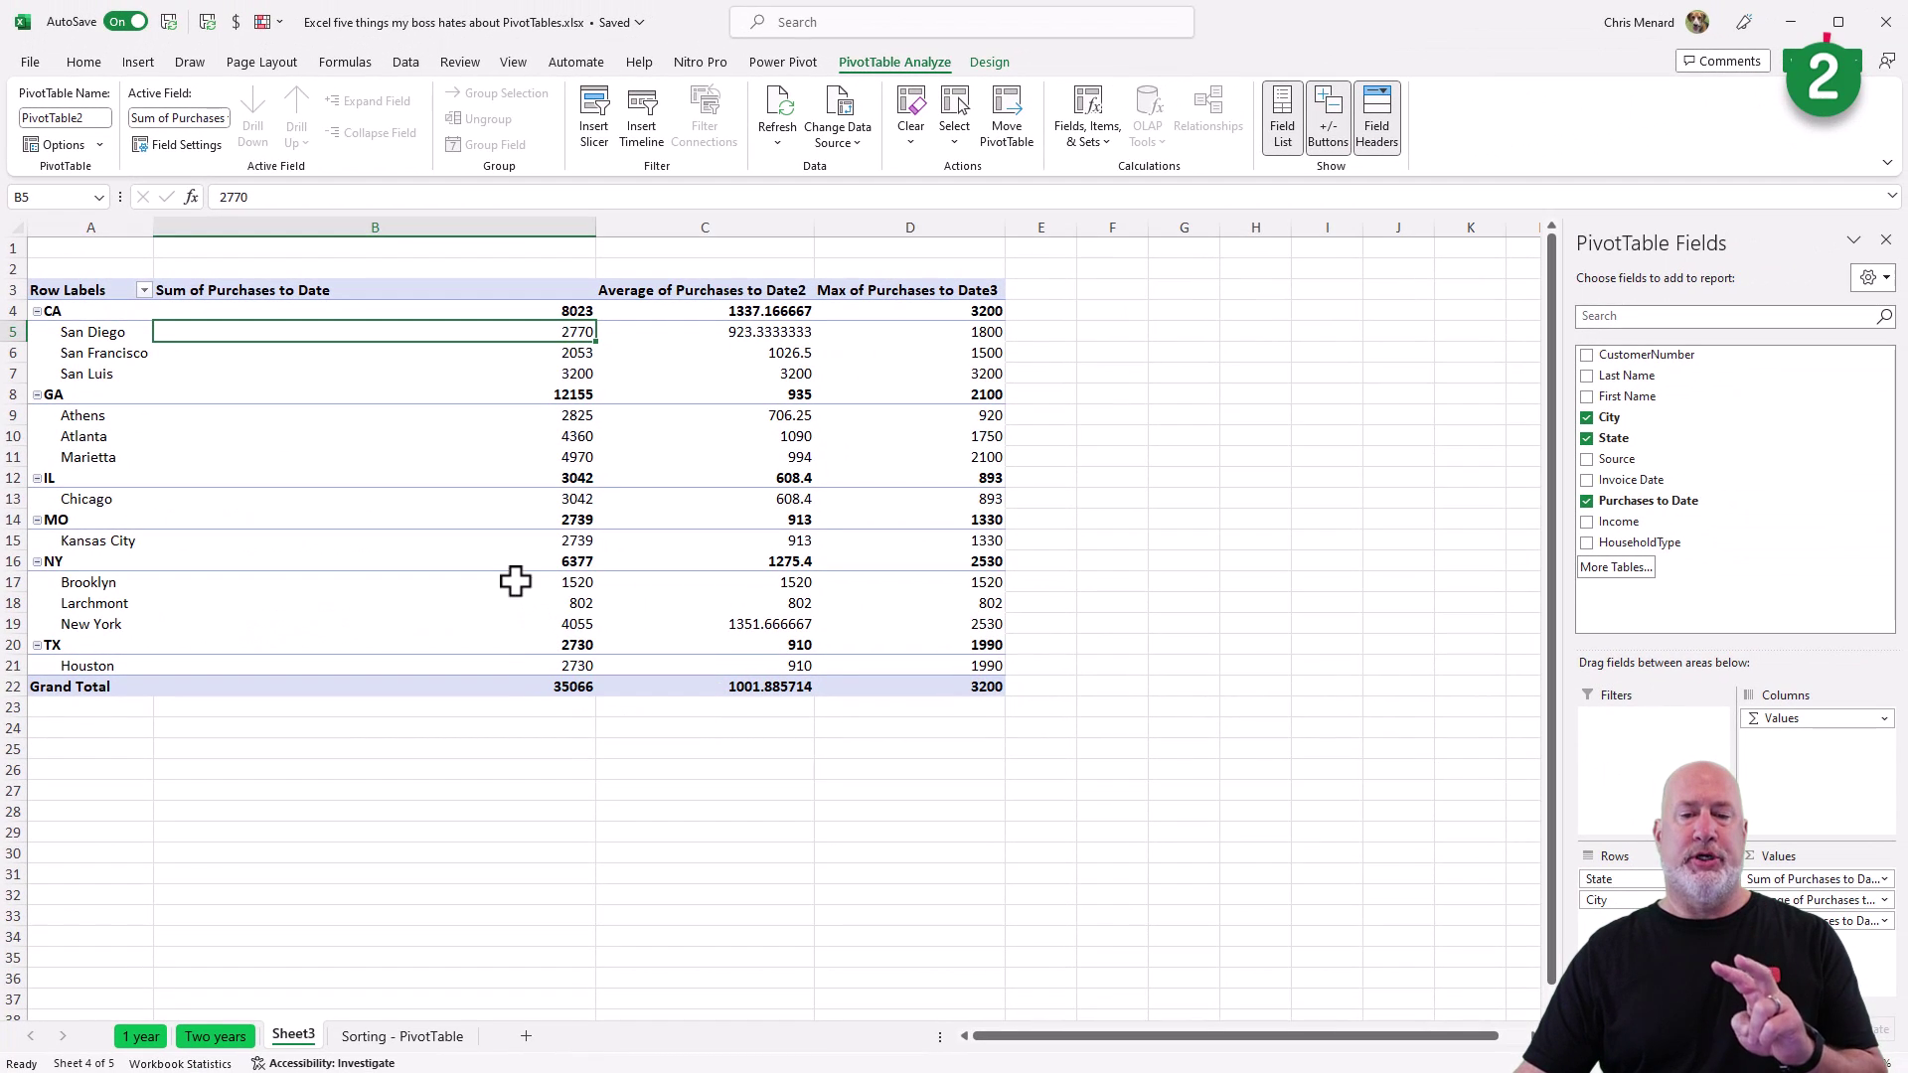
- Clear San Francisco's two Purchases to Date amounts in H4:H5 on the Sorting - PivotTable sheet
left_click(360, 1040)
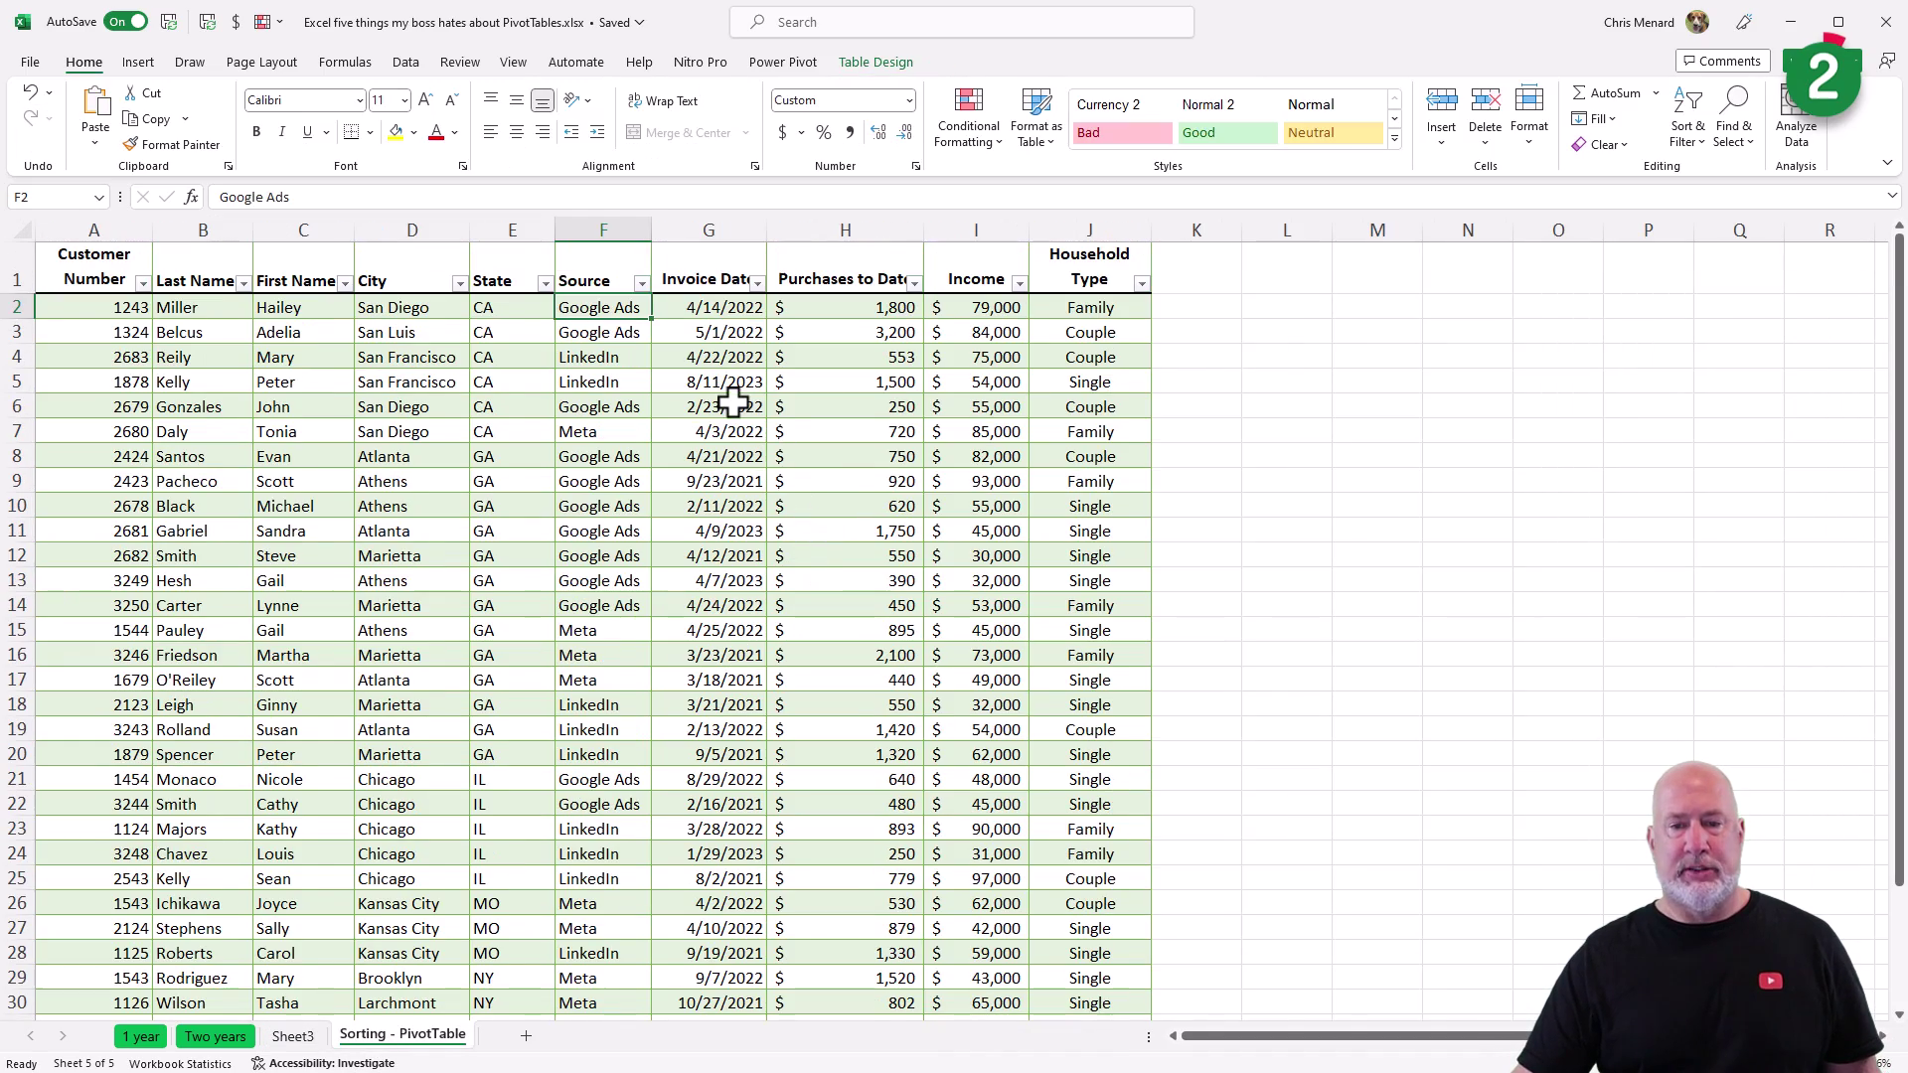
left_click(728, 403)
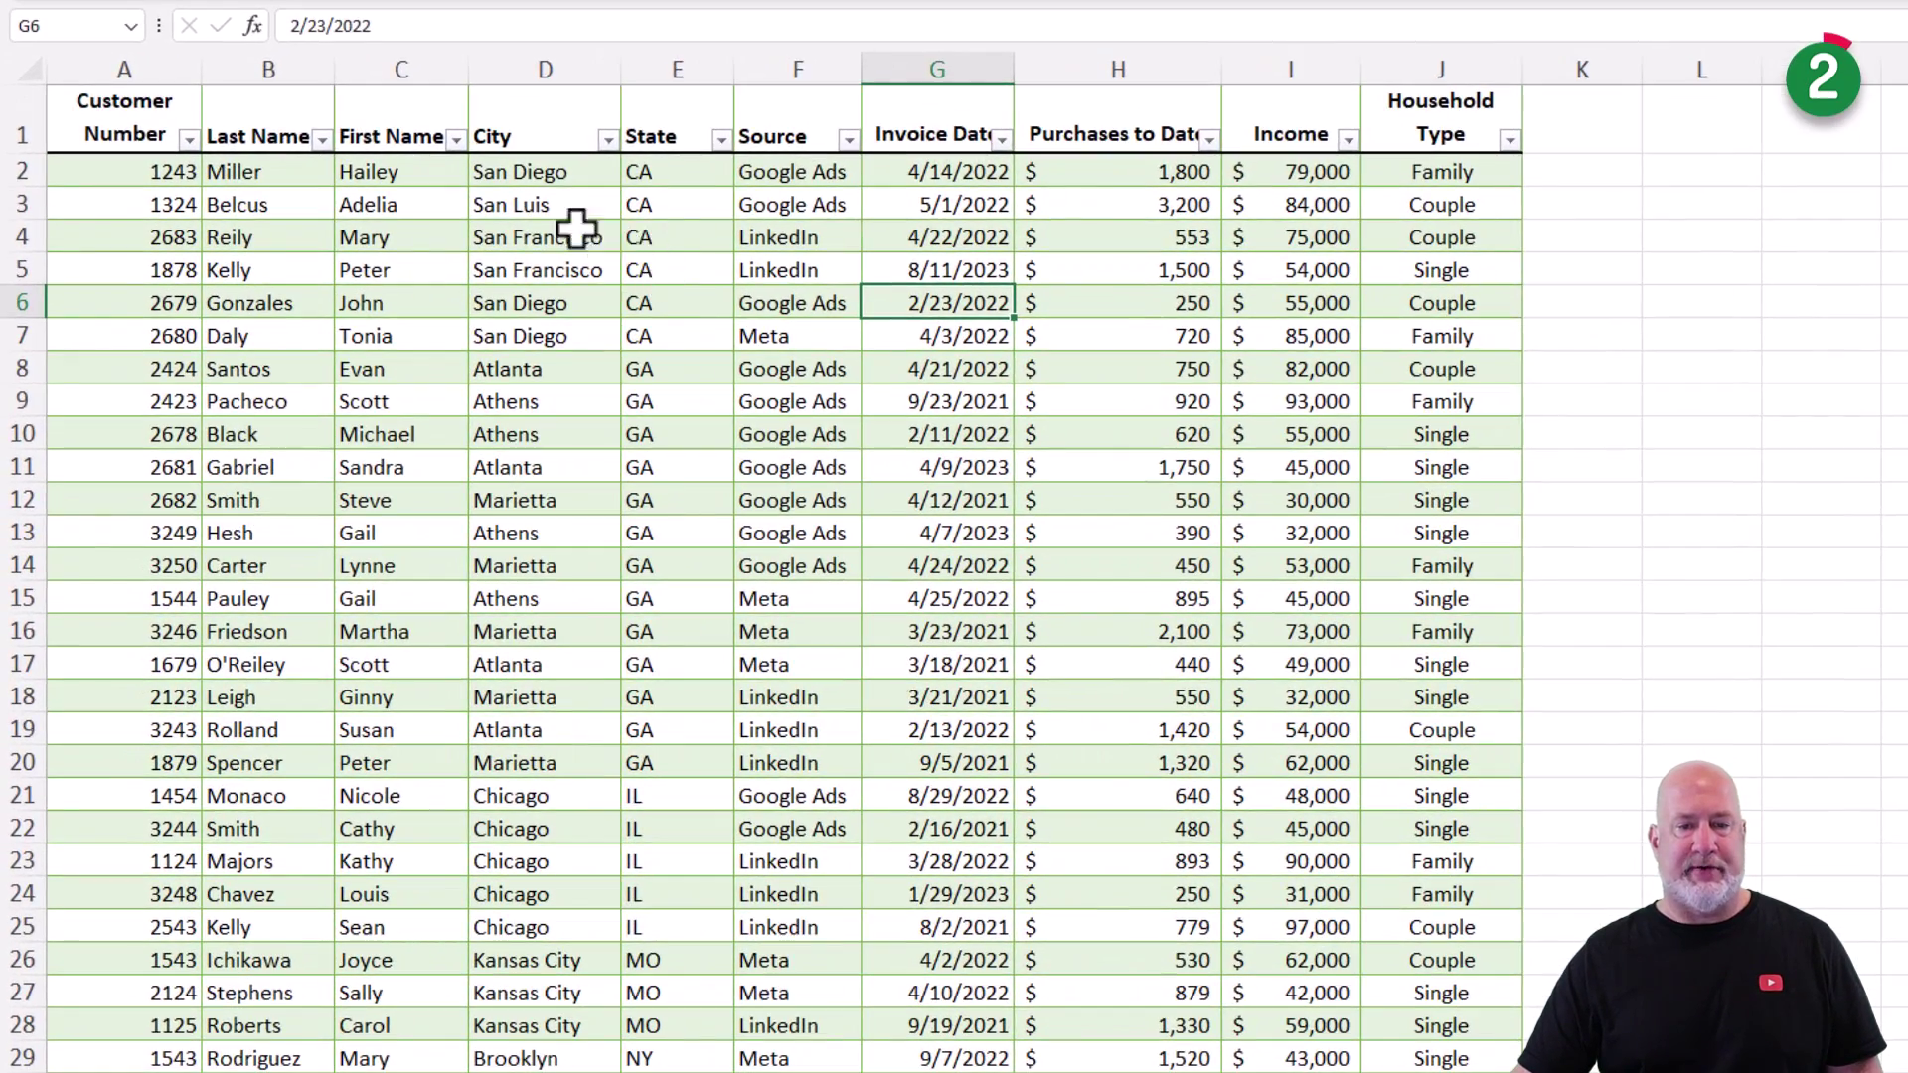
left_click_drag(540, 247, 546, 265)
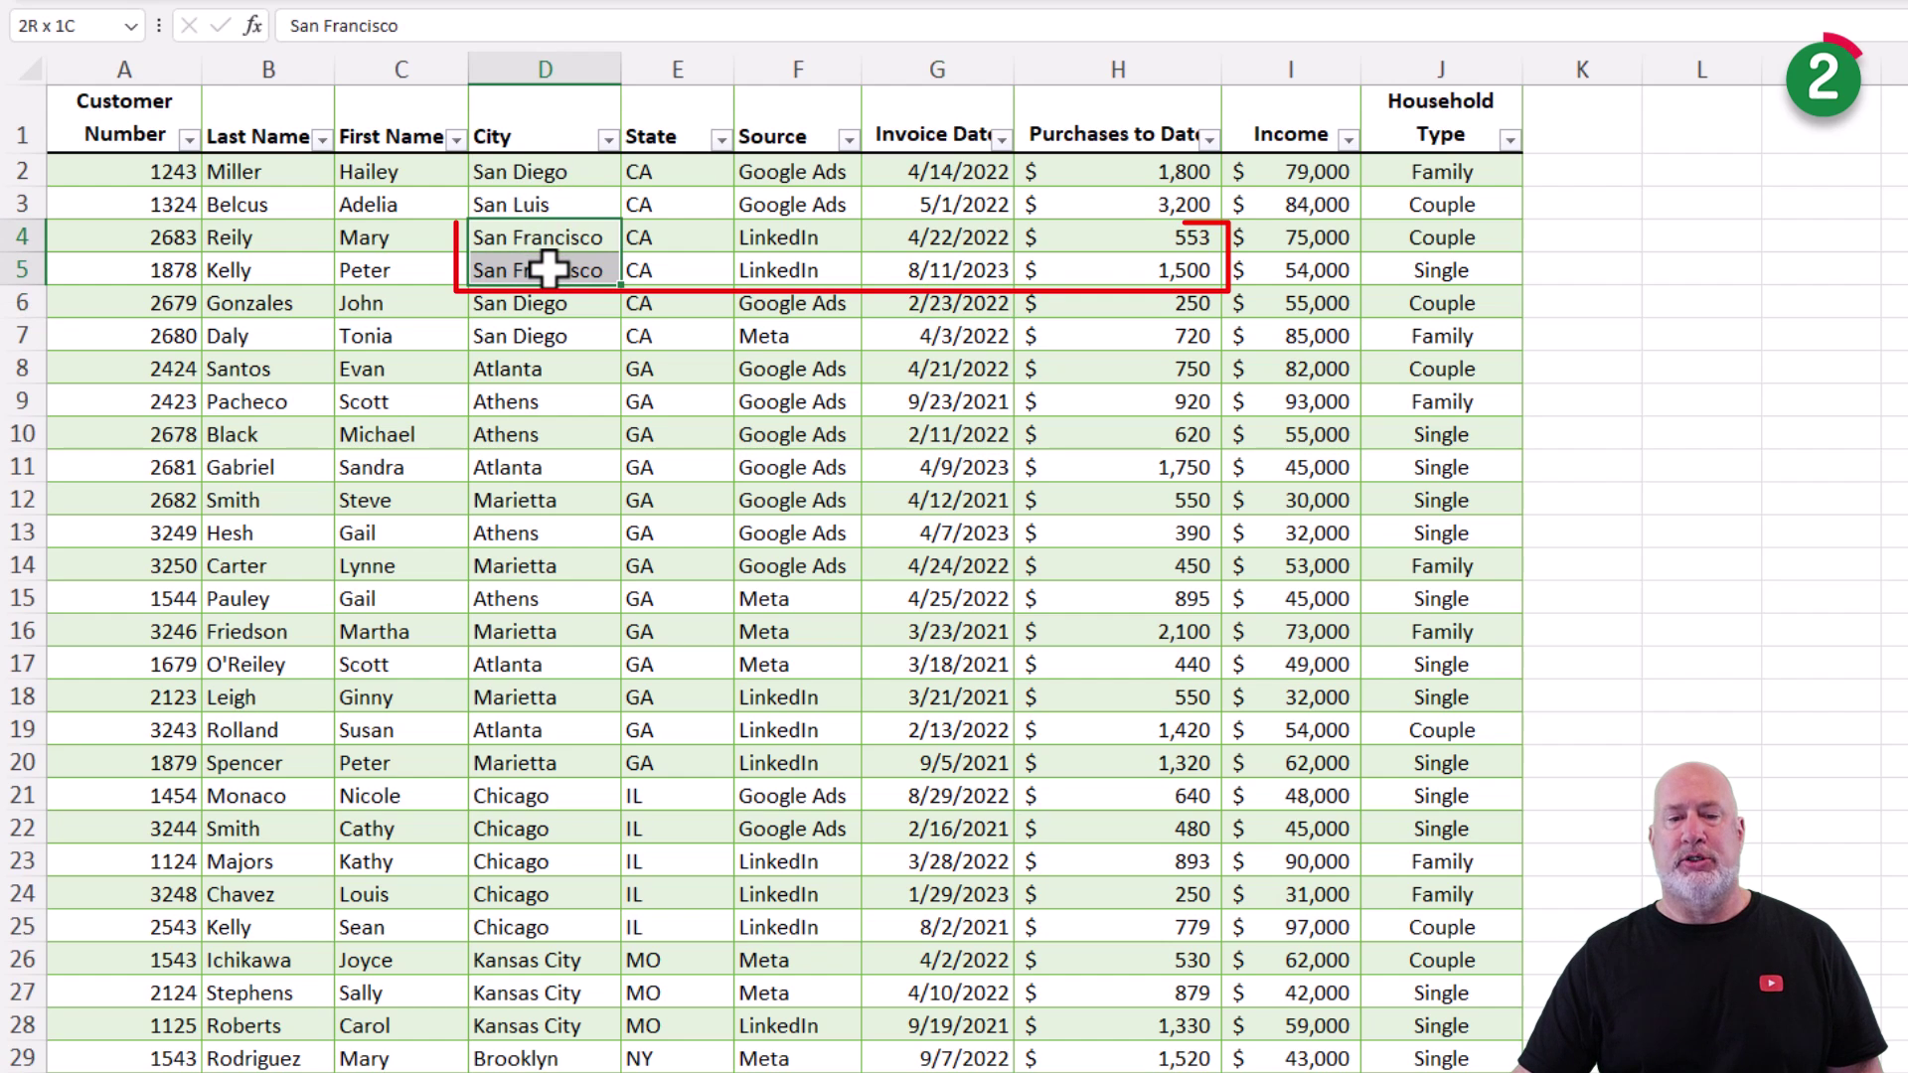
mouse_move(1133, 247)
left_mouse_down()
mouse_move(1135, 273)
mouse_move(1138, 237)
left_mouse_up()
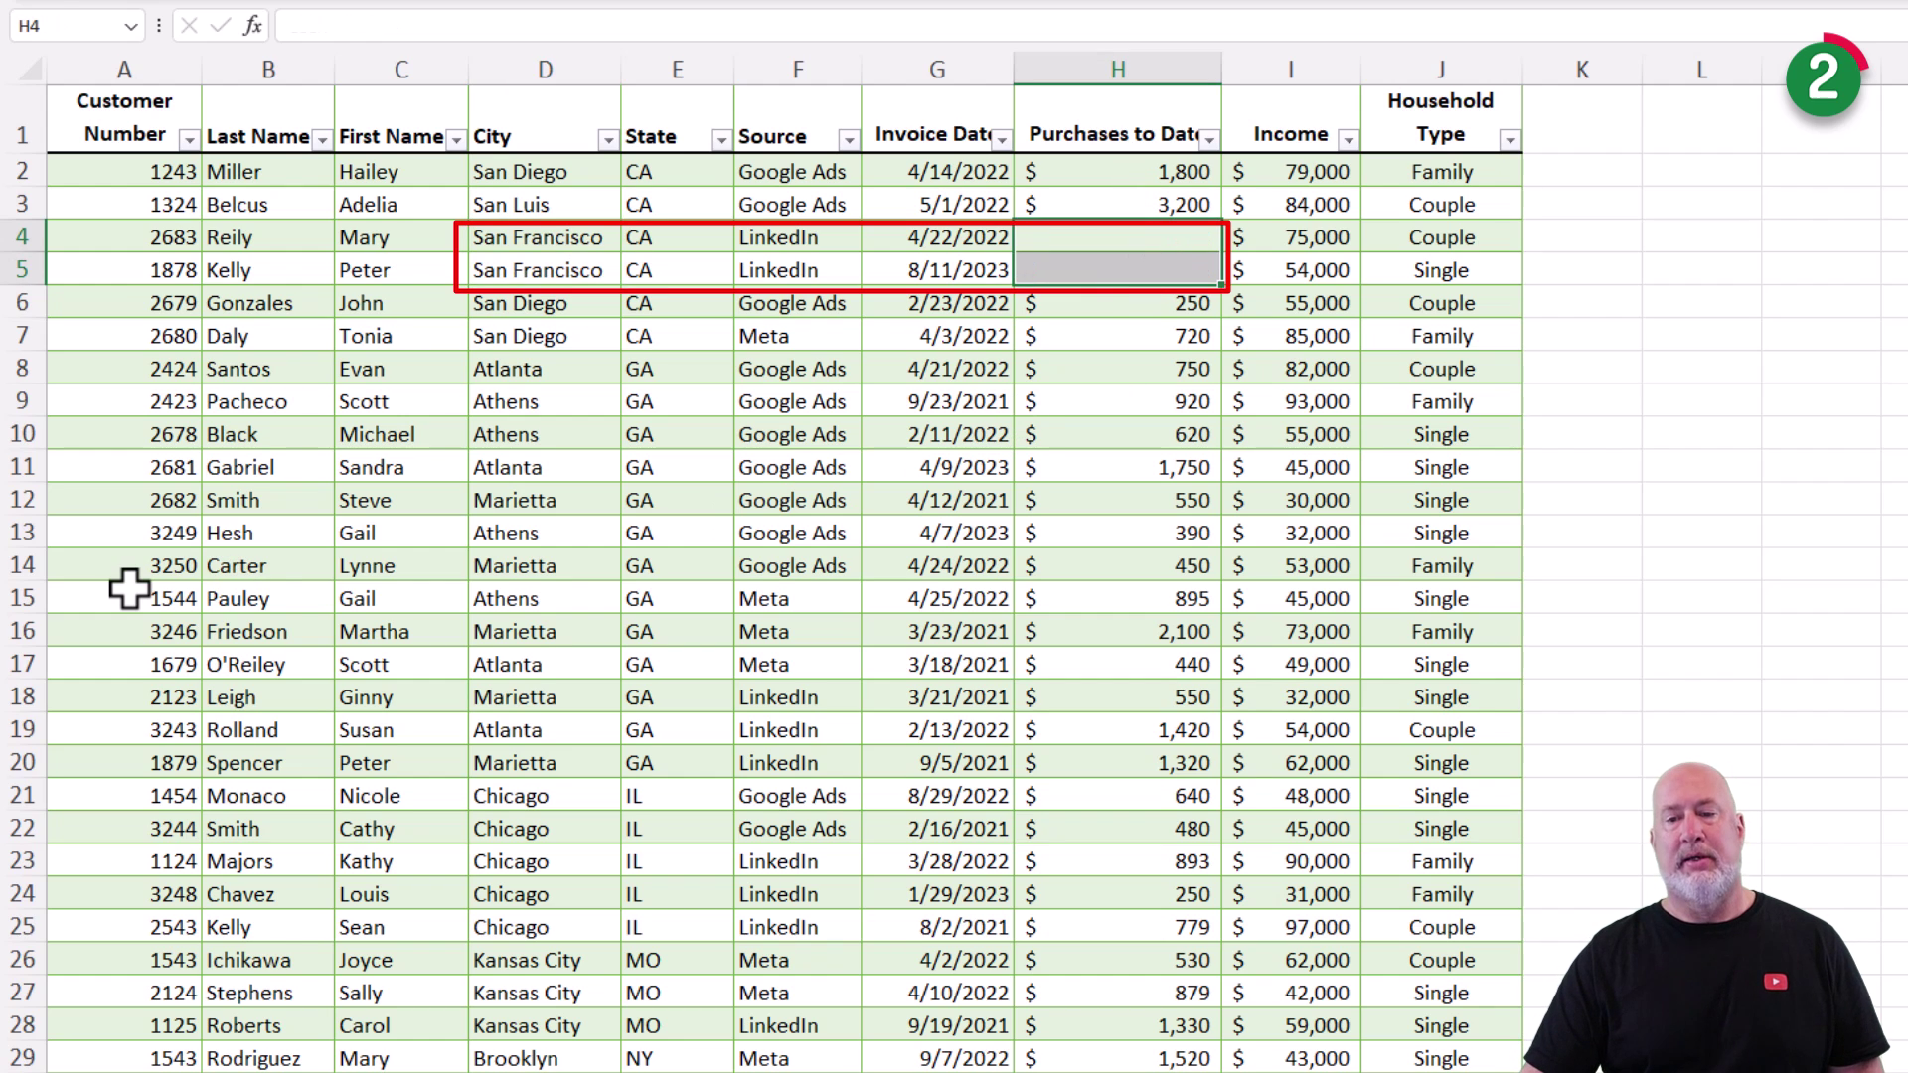
left_click(737, 261)
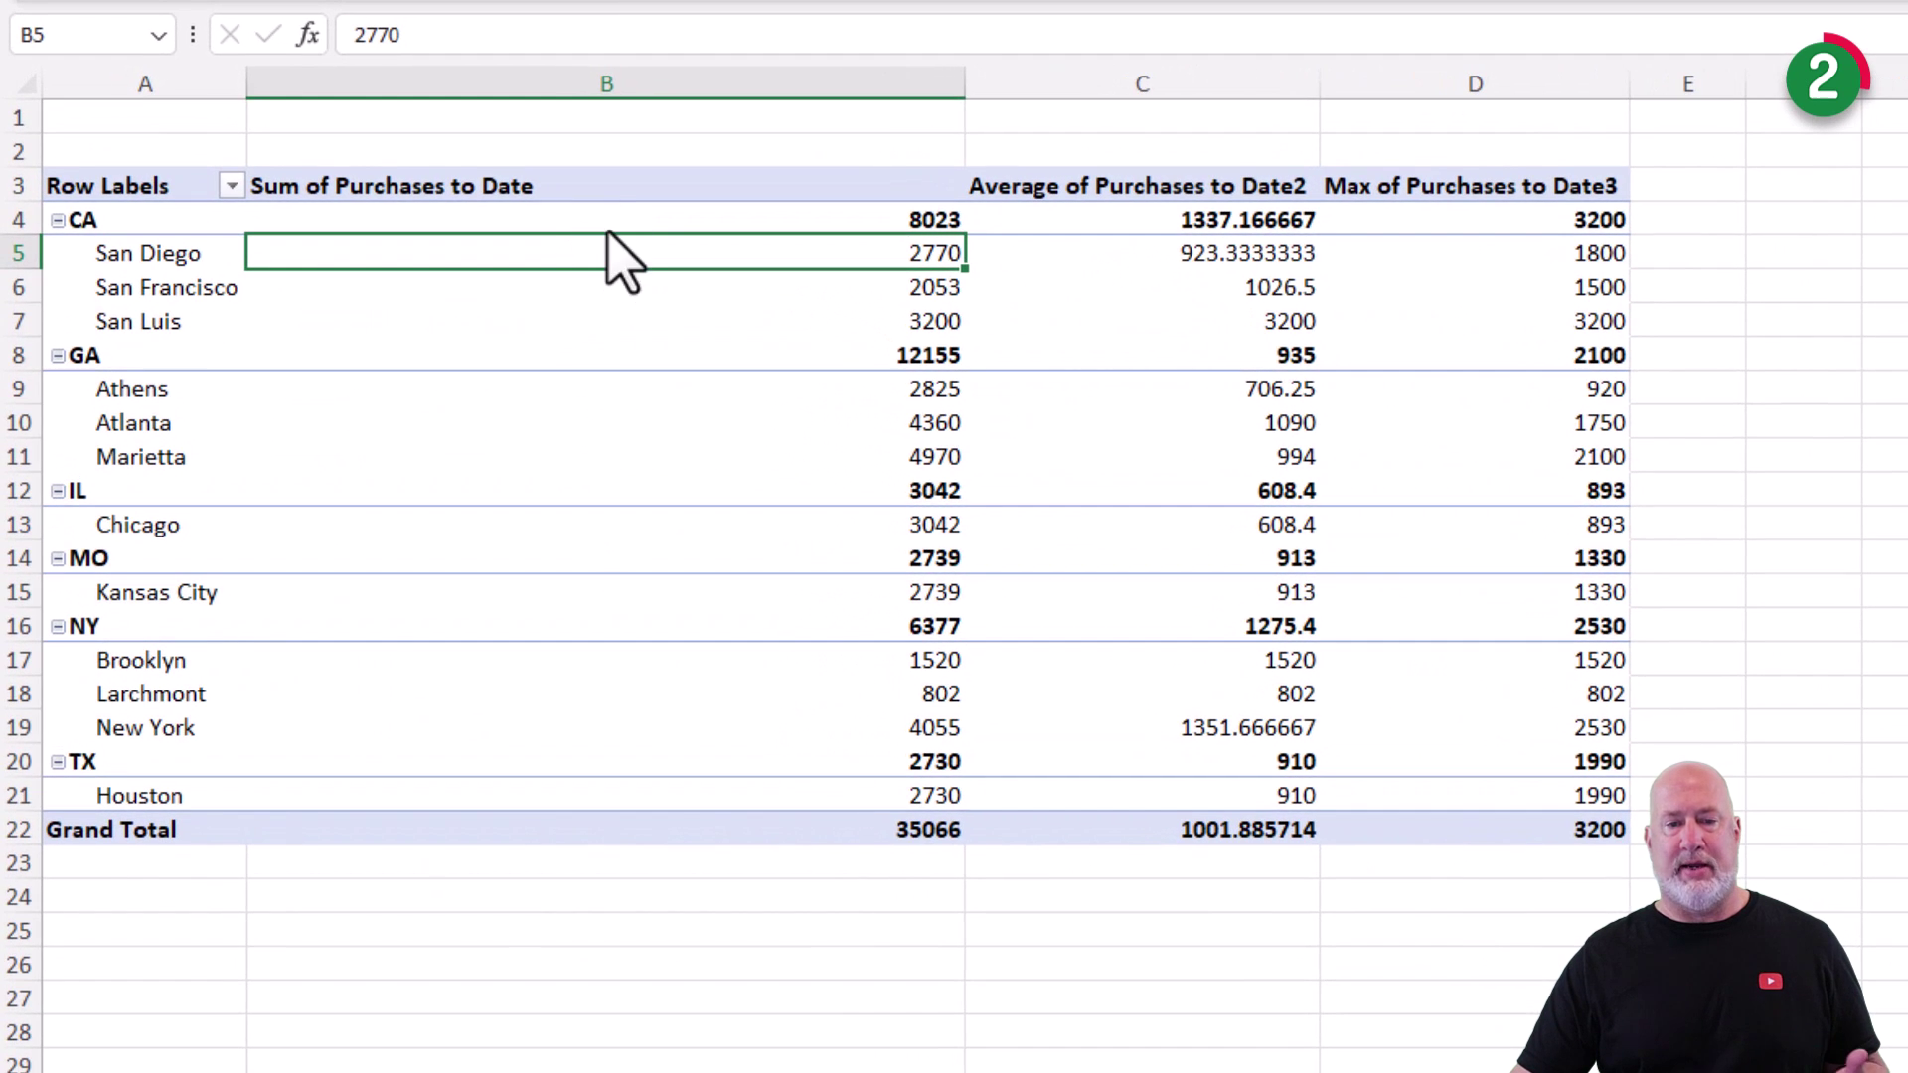
right_click(613, 222)
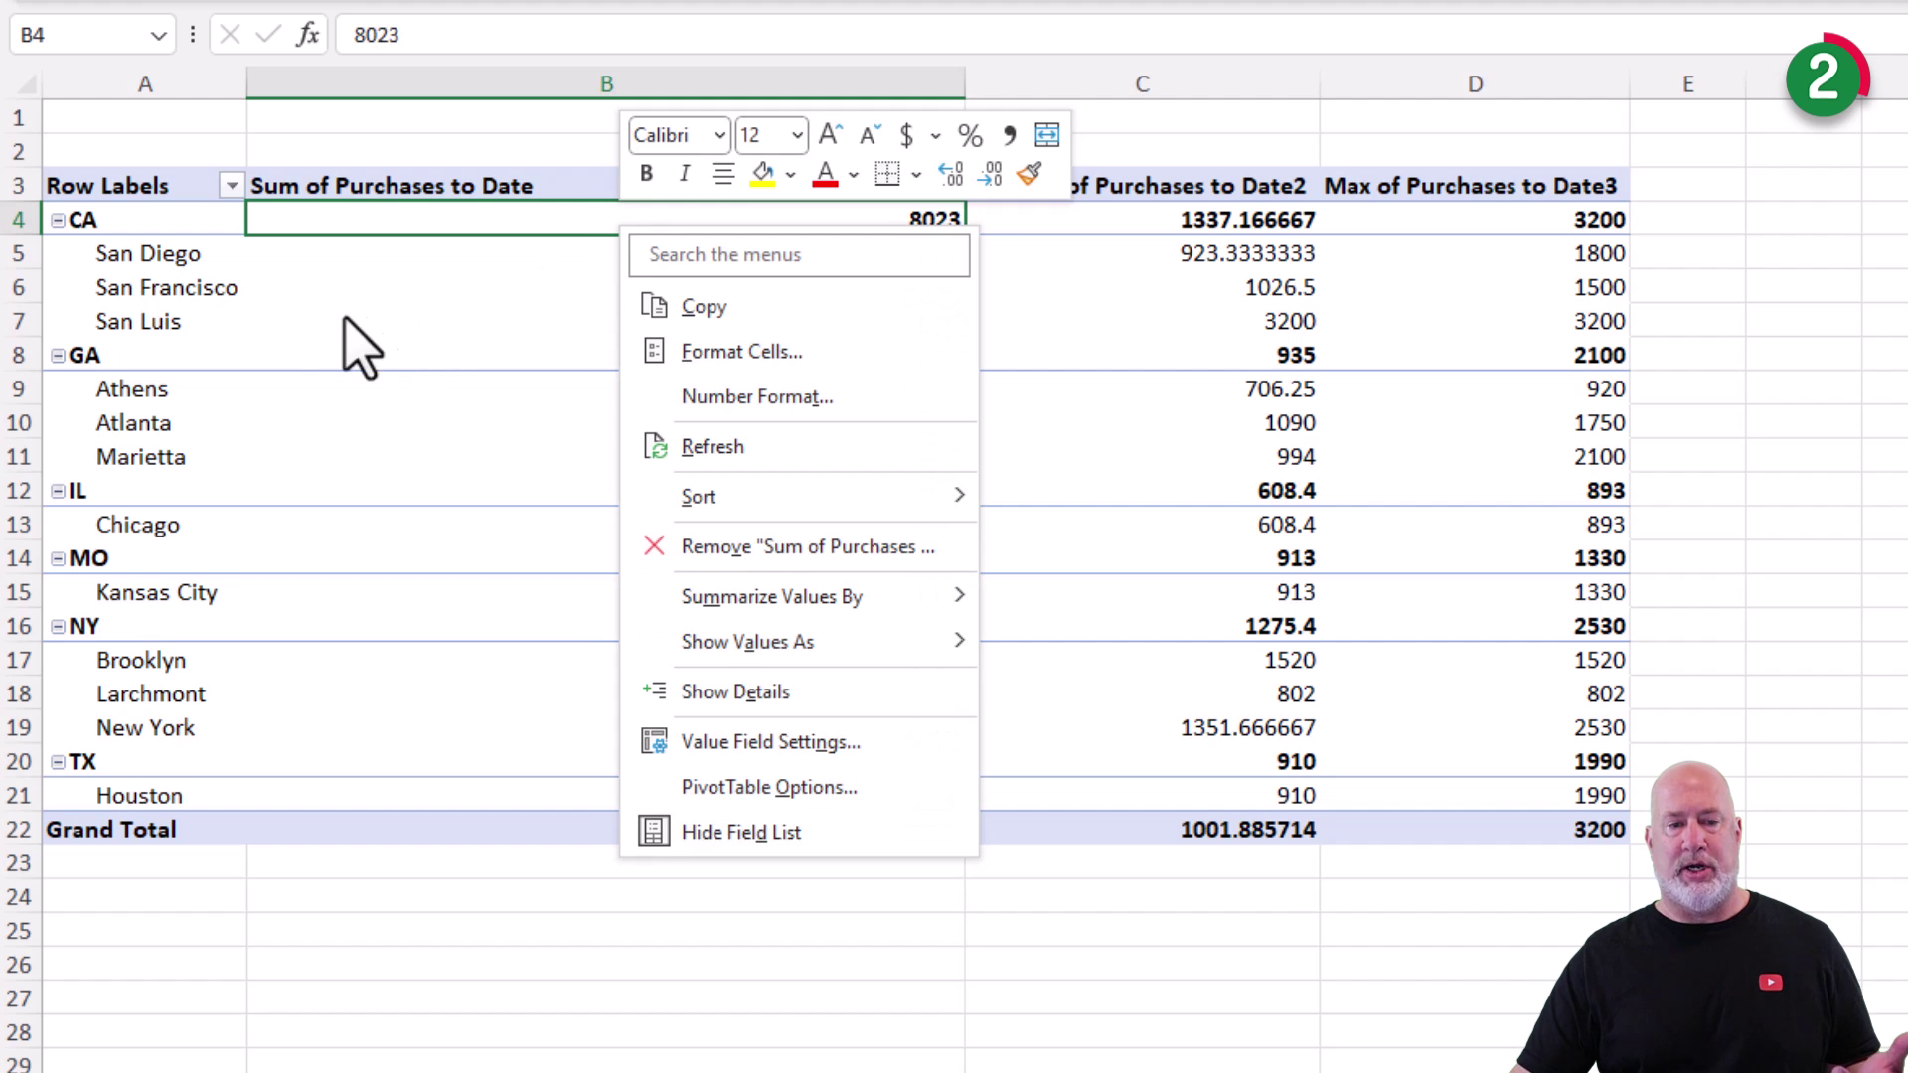
- Refresh the PivotTable so San Francisco's emptied amounts are picked up
key("Escape")
right_click(798, 280)
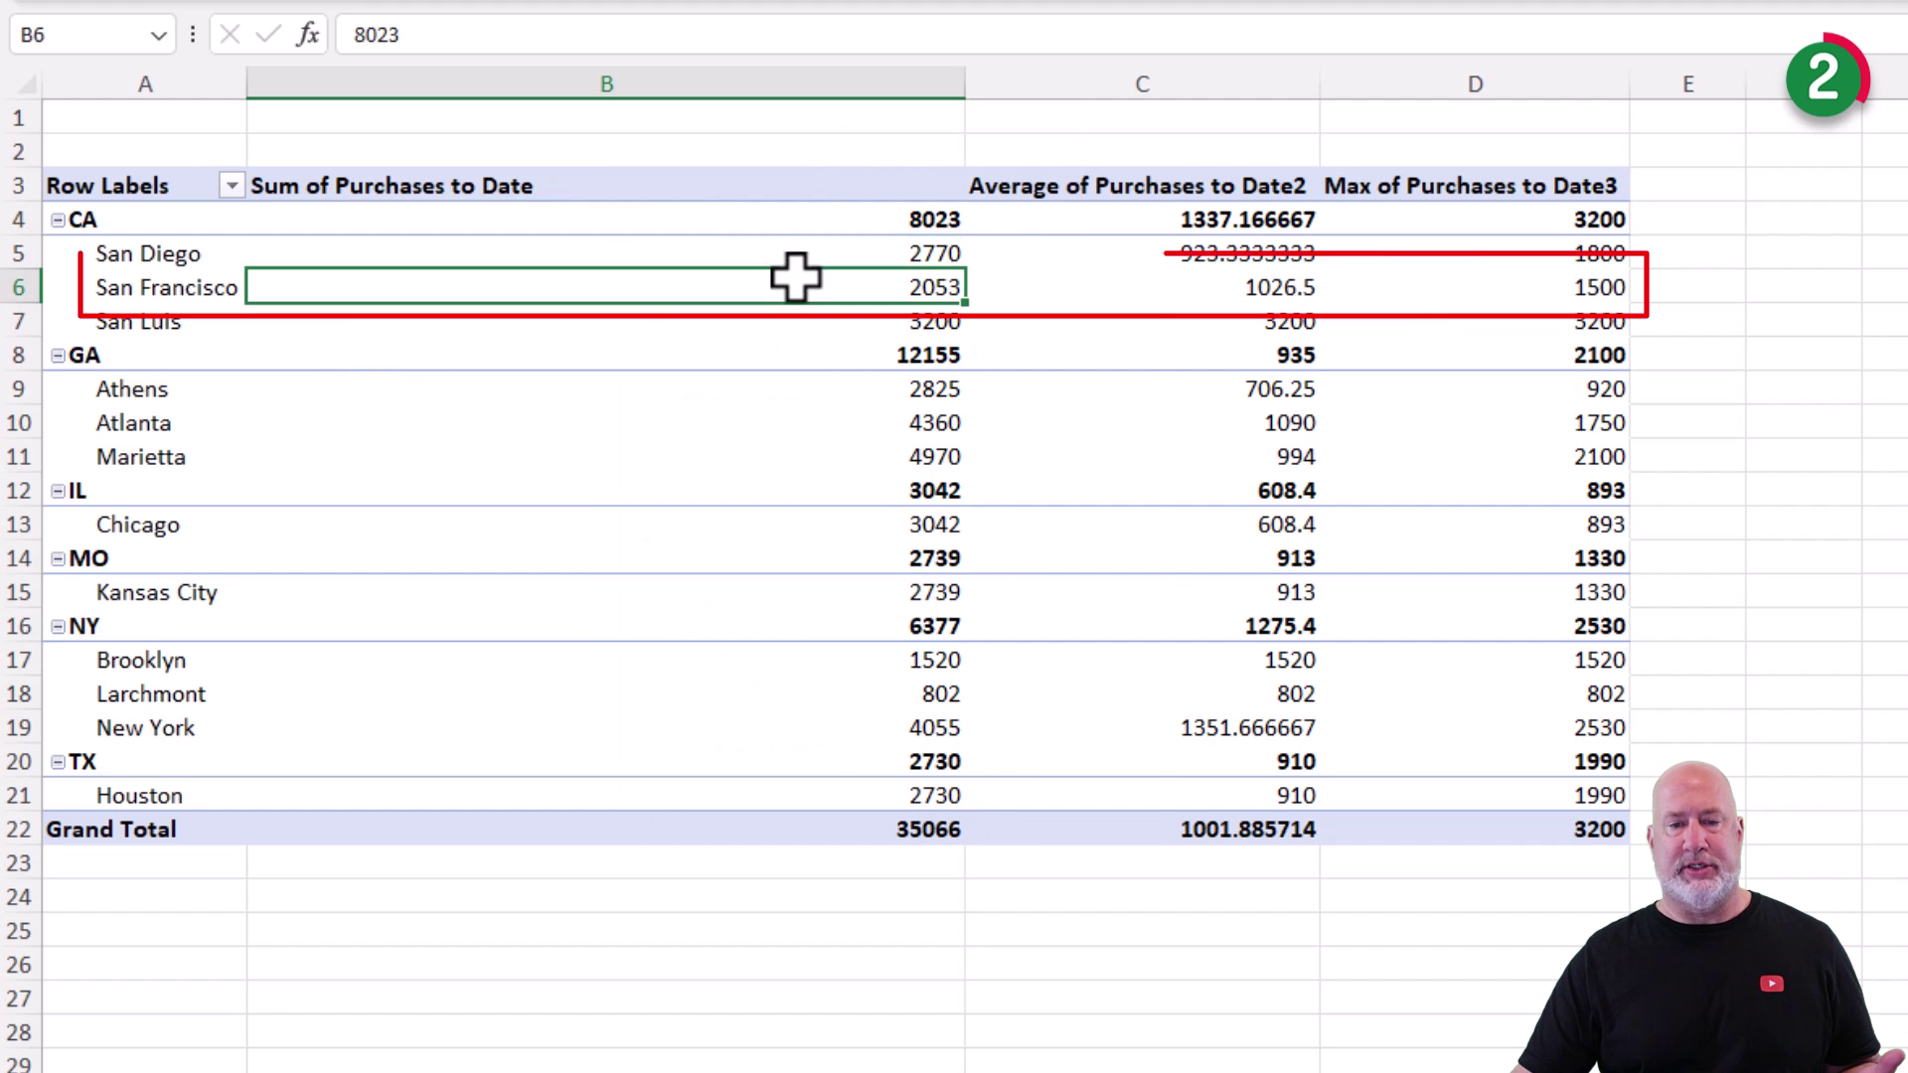
left_click(899, 501)
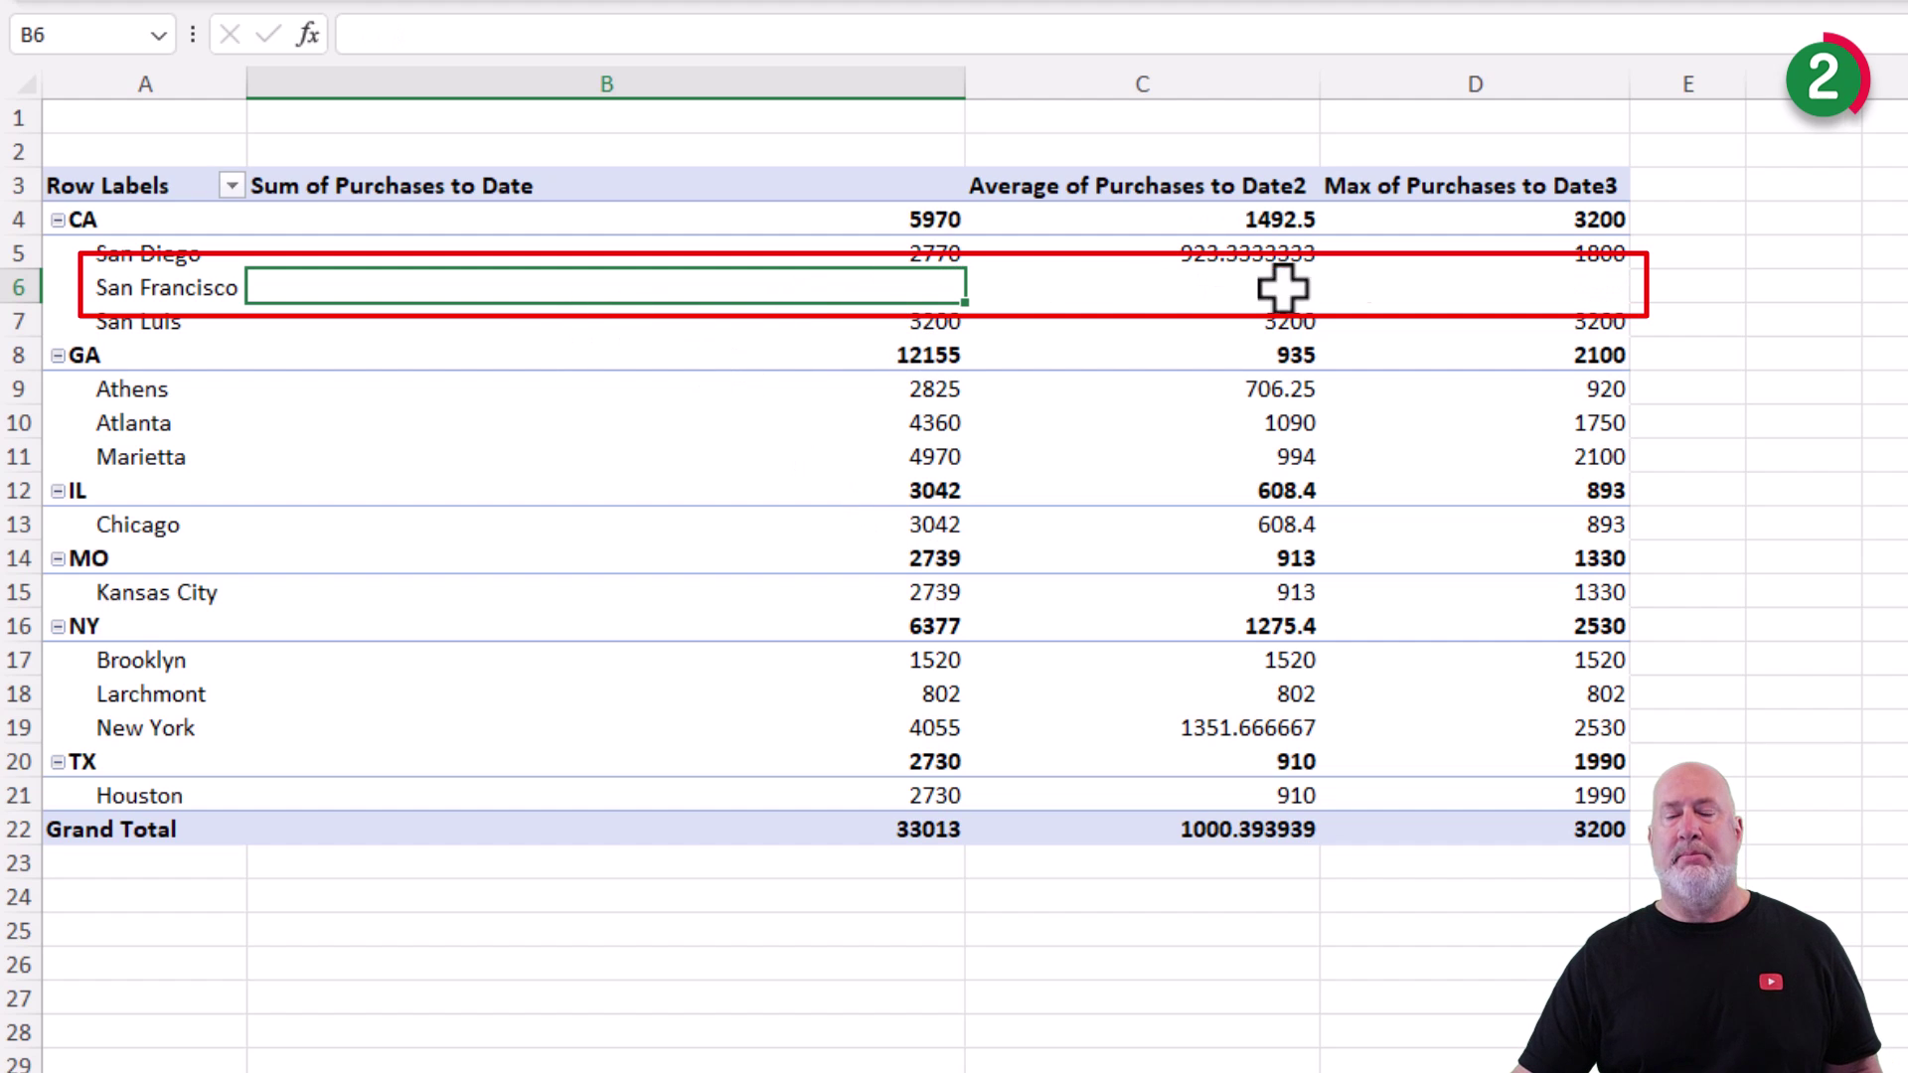
mouse_move(1563, 294)
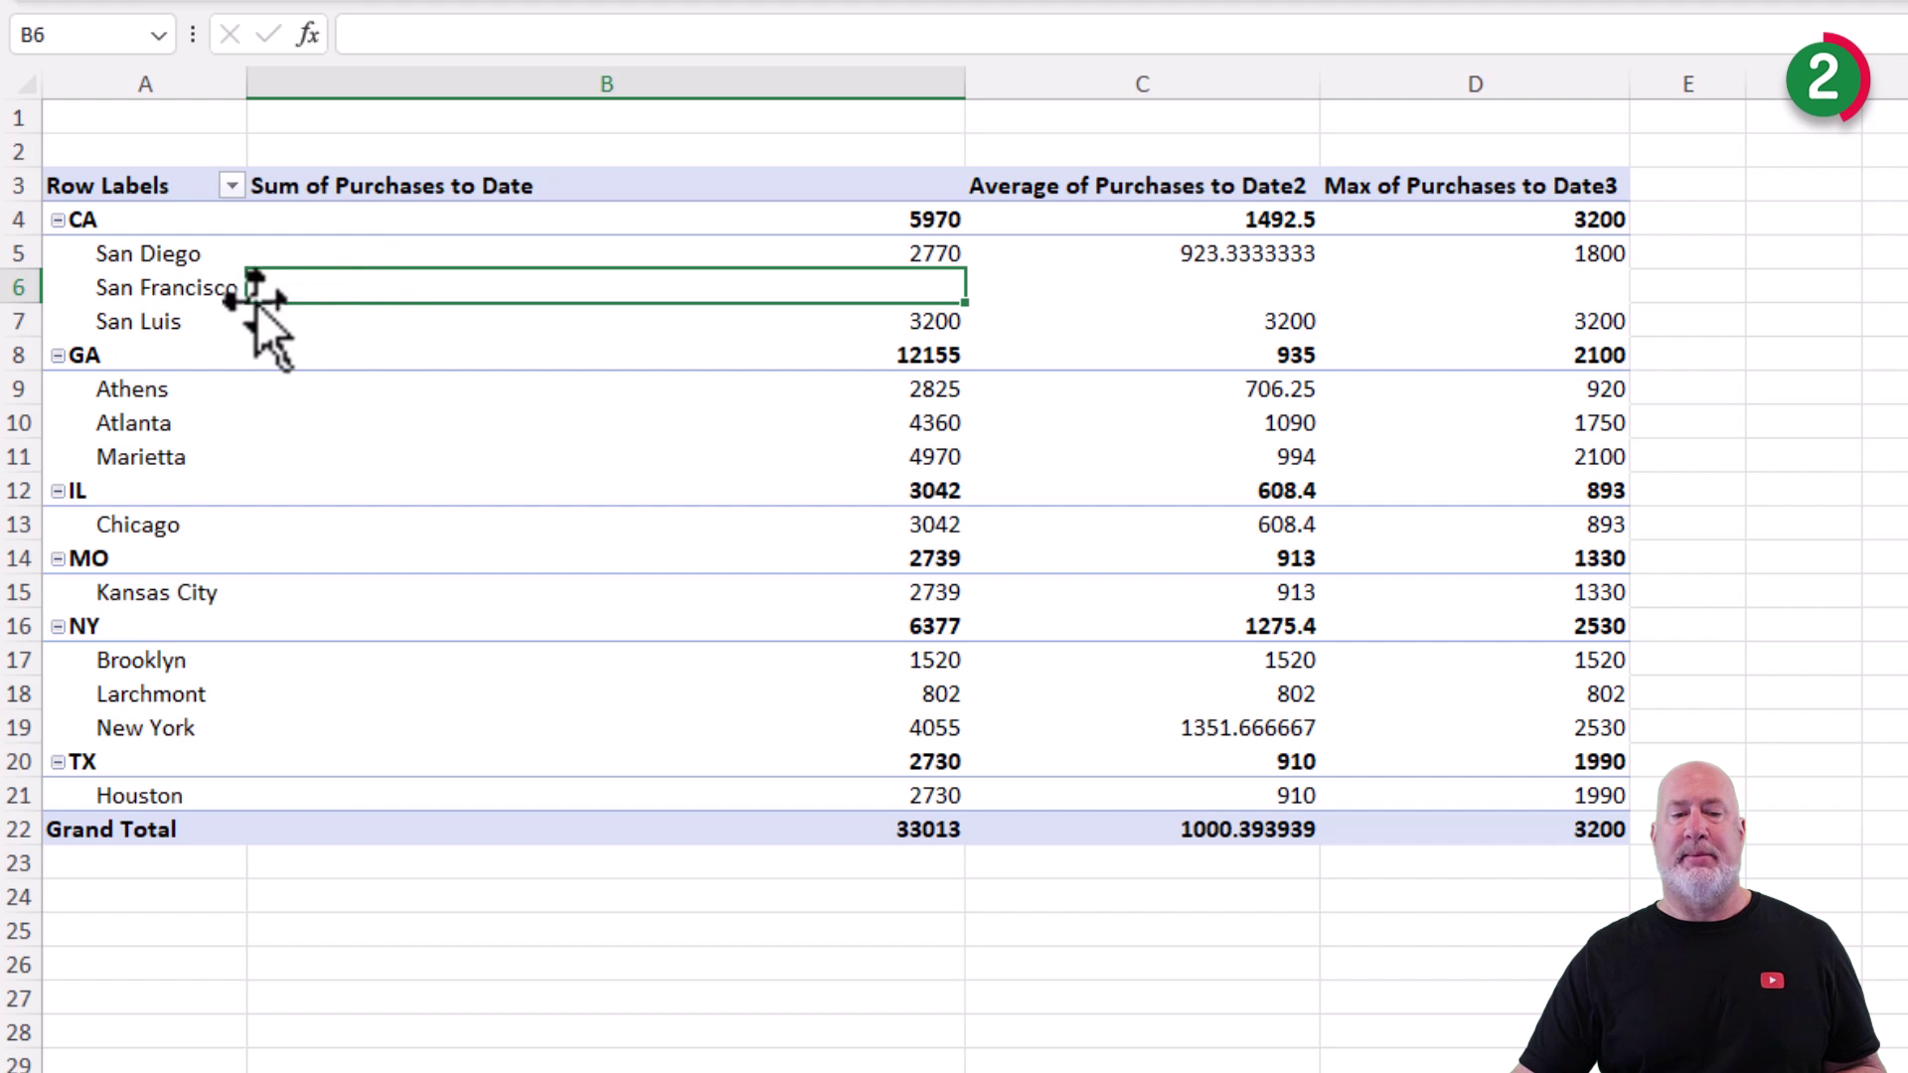
- Set 'For empty cells show' to 0 in PivotTable Options
left_click(401, 254)
right_click(402, 254)
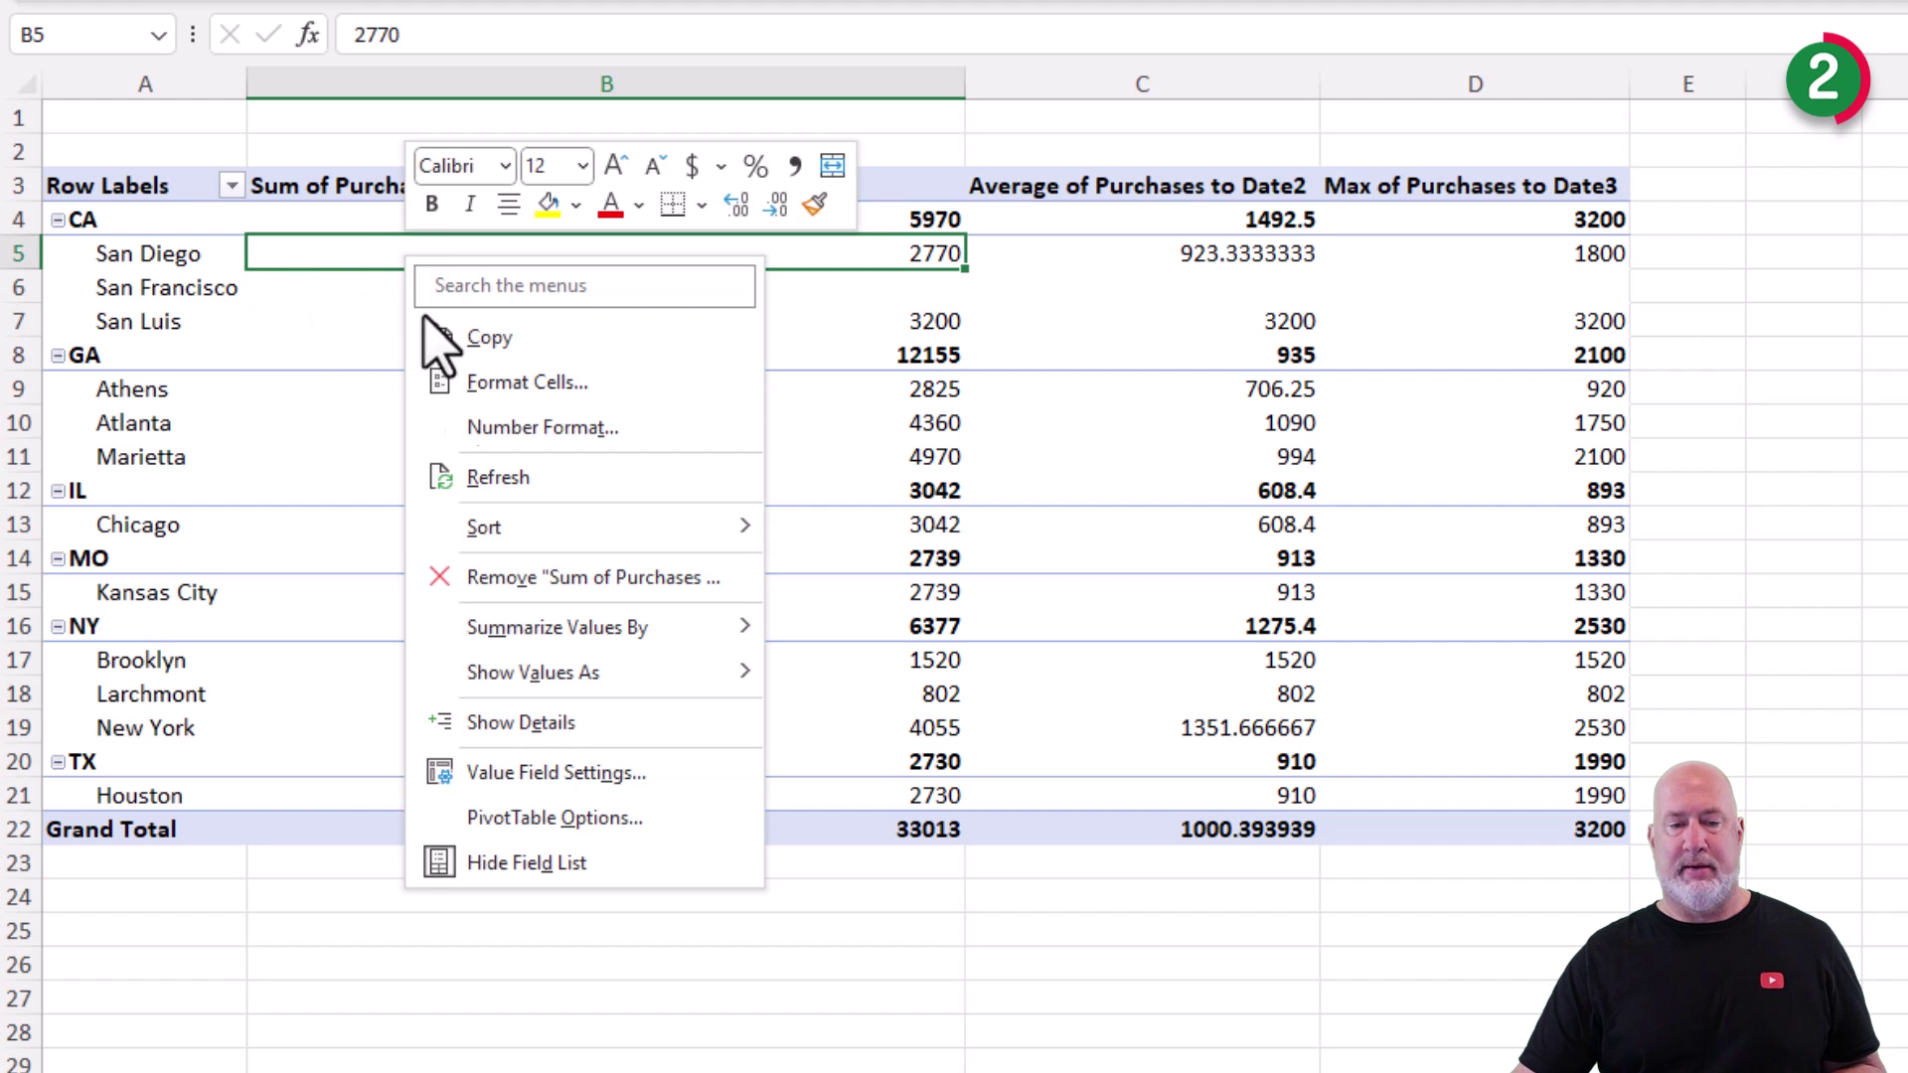
left_click(572, 813)
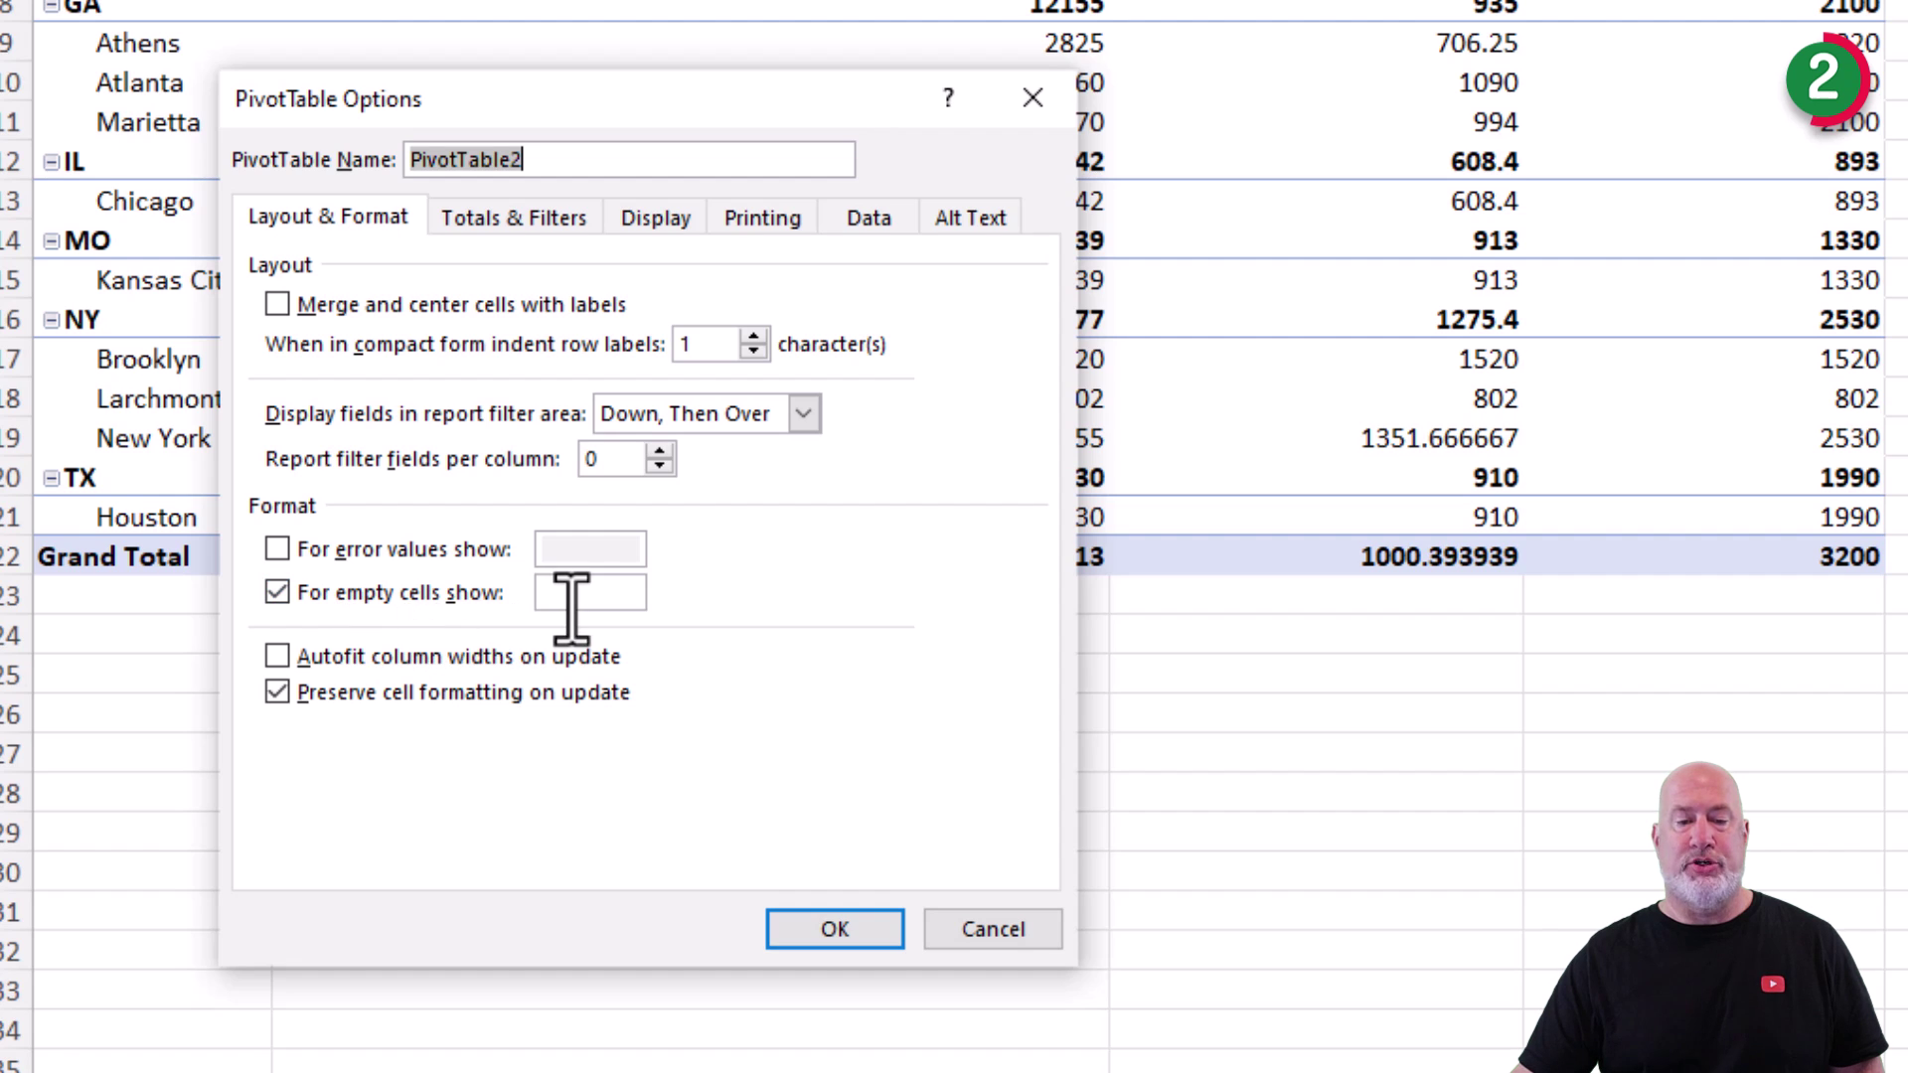
left_click(573, 601)
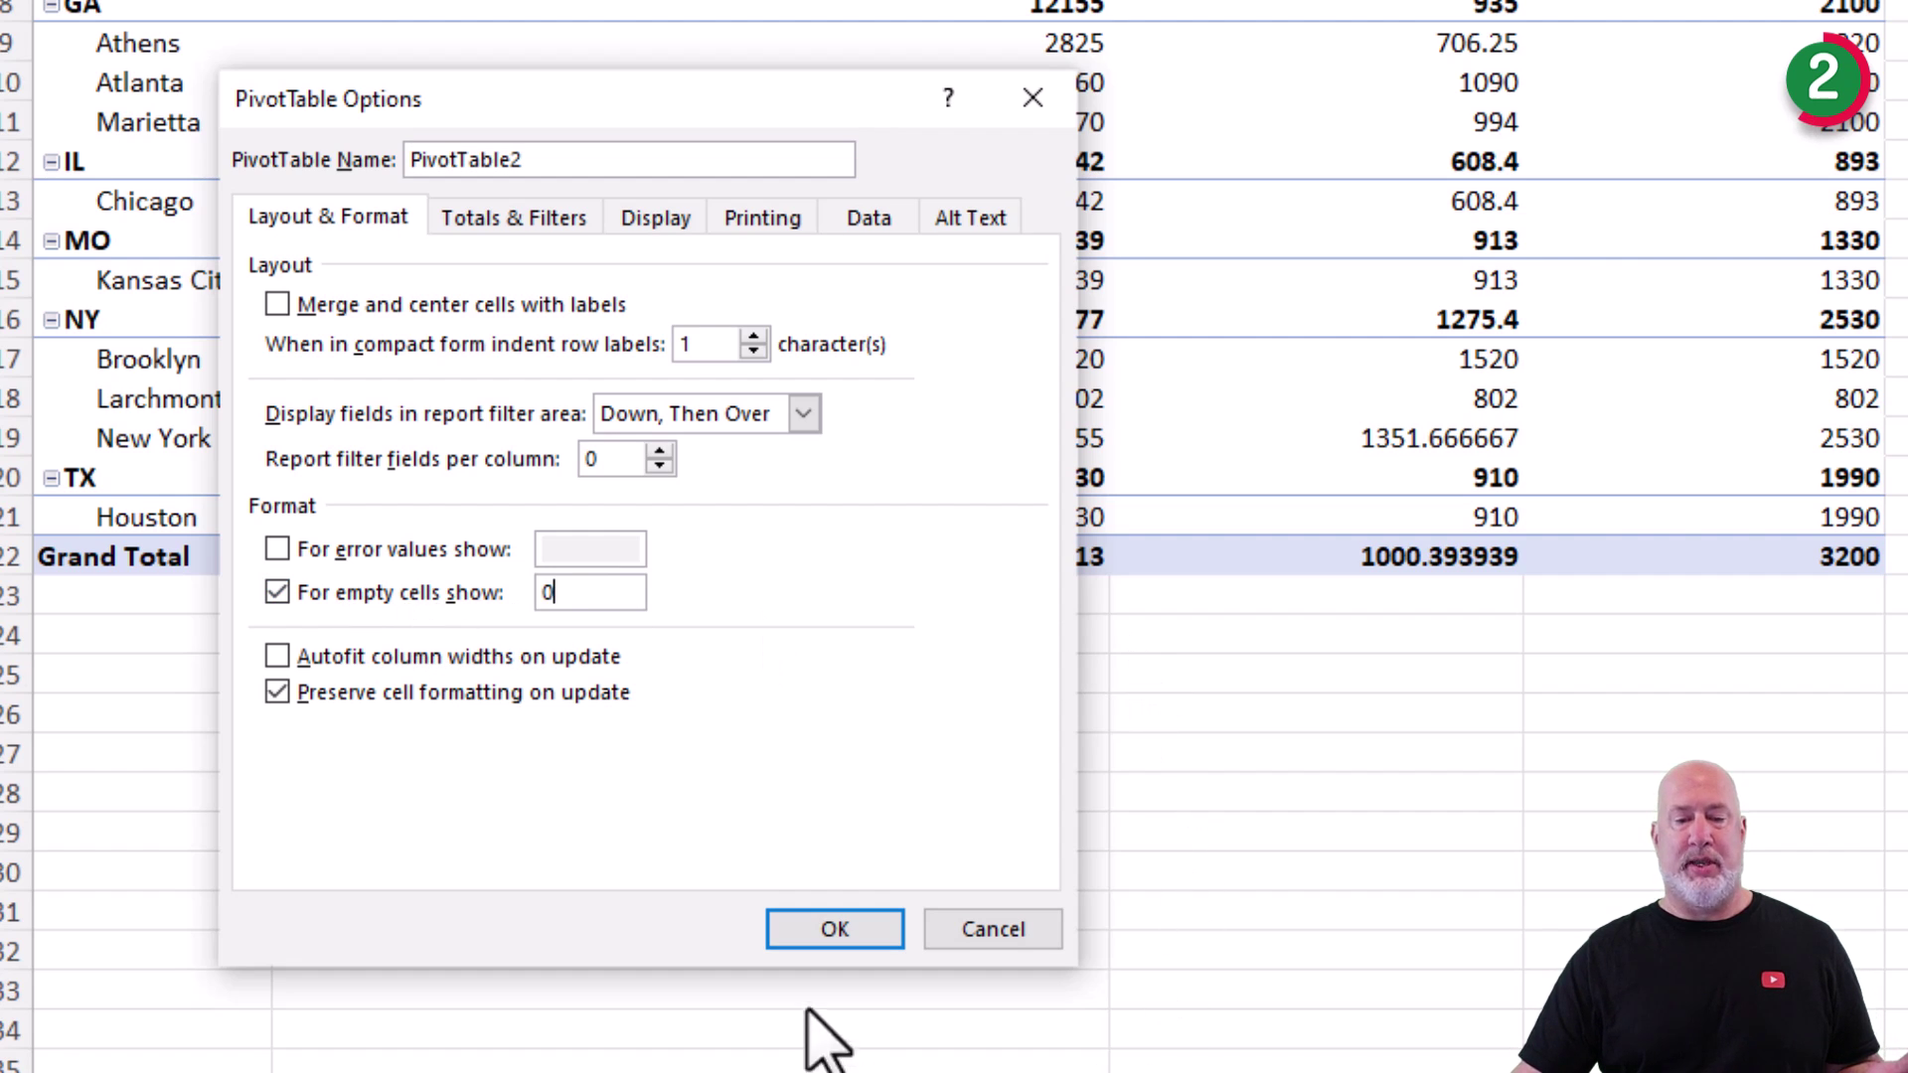
left_click(845, 932)
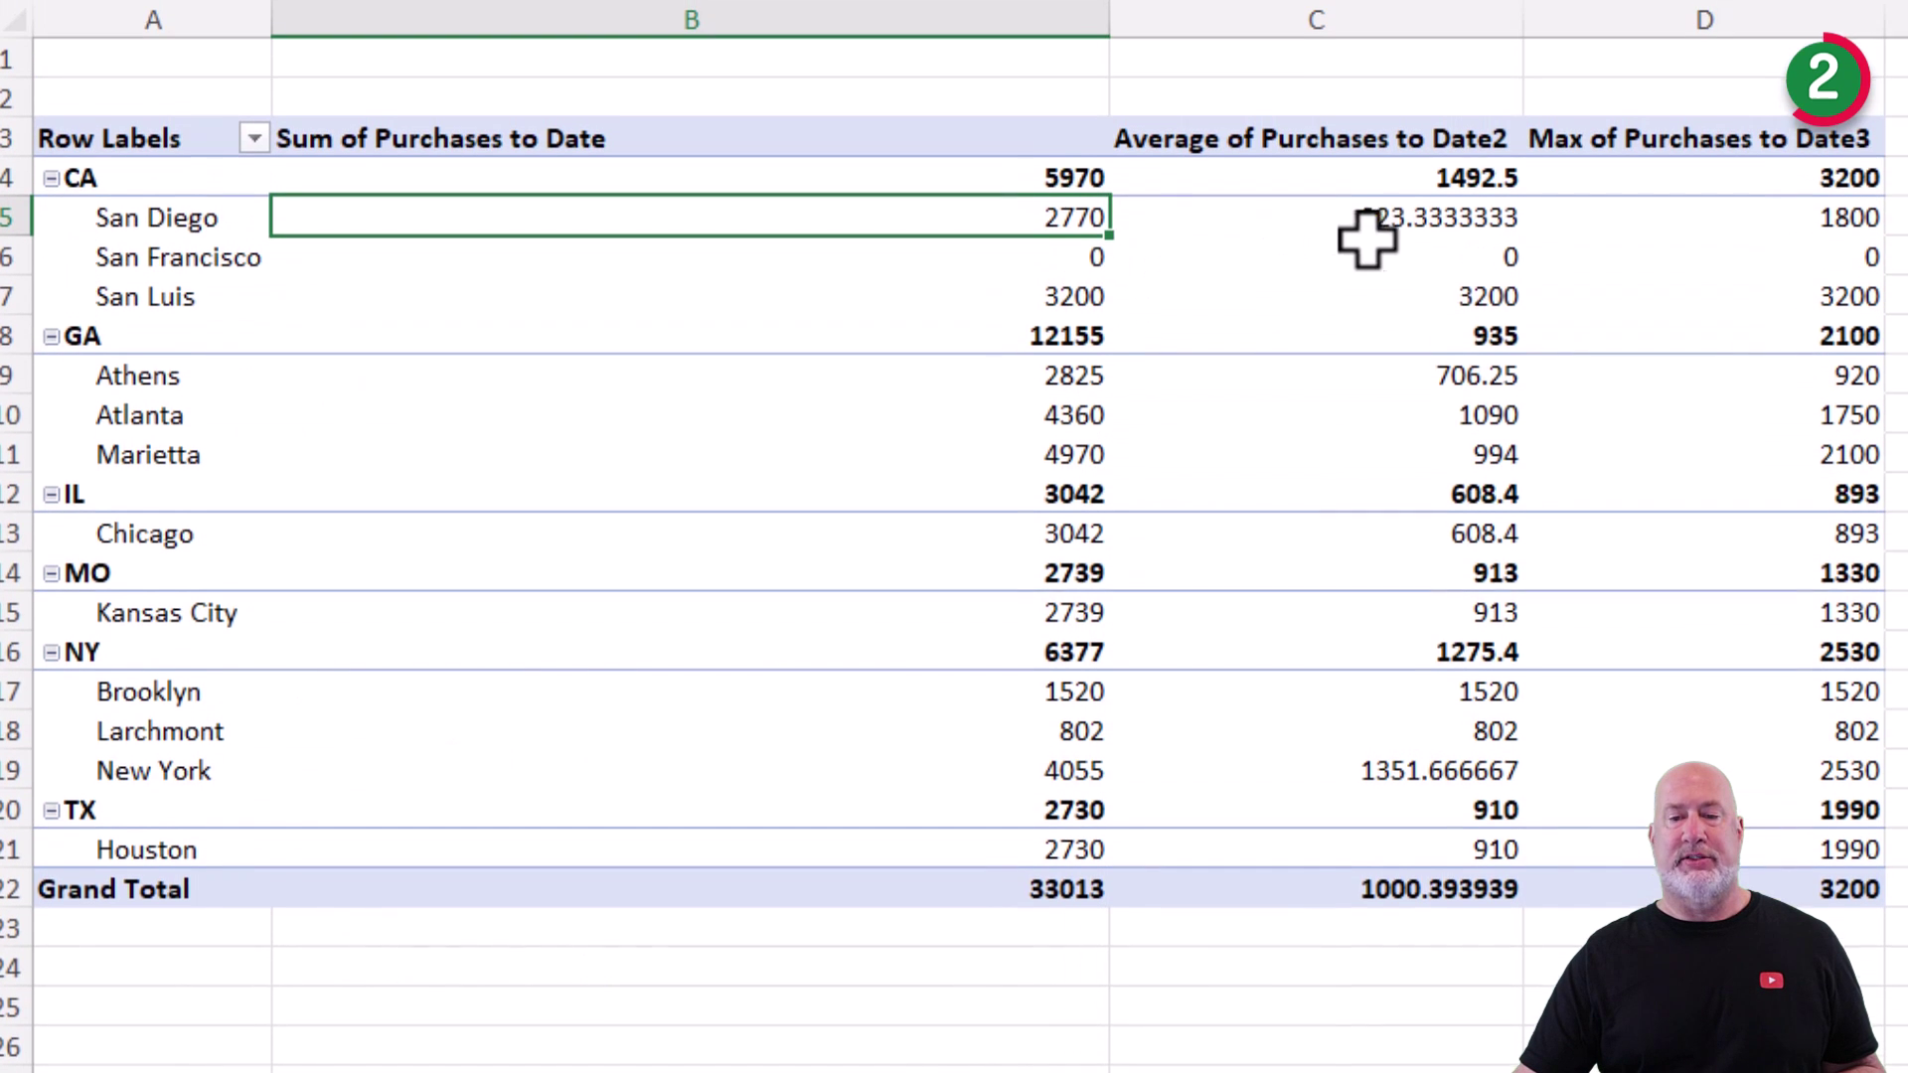
- Replace the empty-cell text 0 with 'No data' in PivotTable Options
right_click(918, 221)
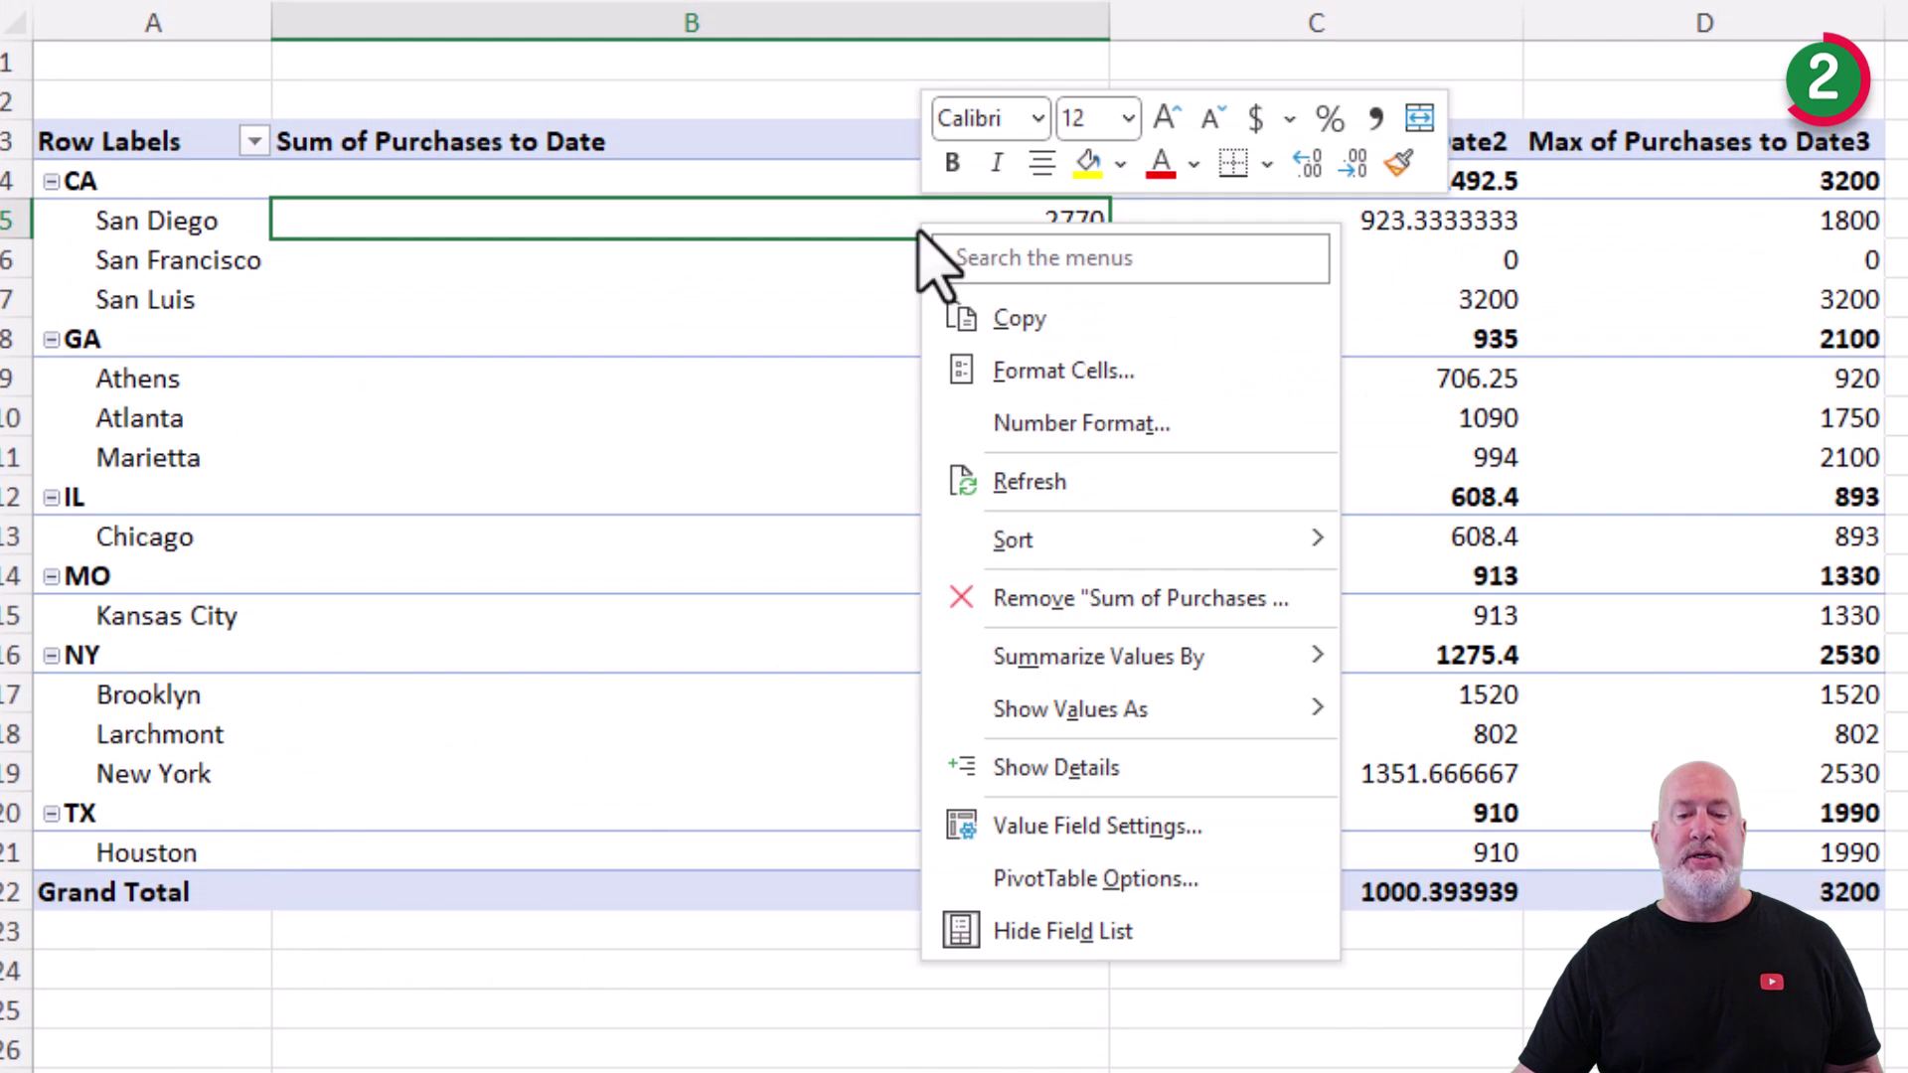
left_click(1043, 880)
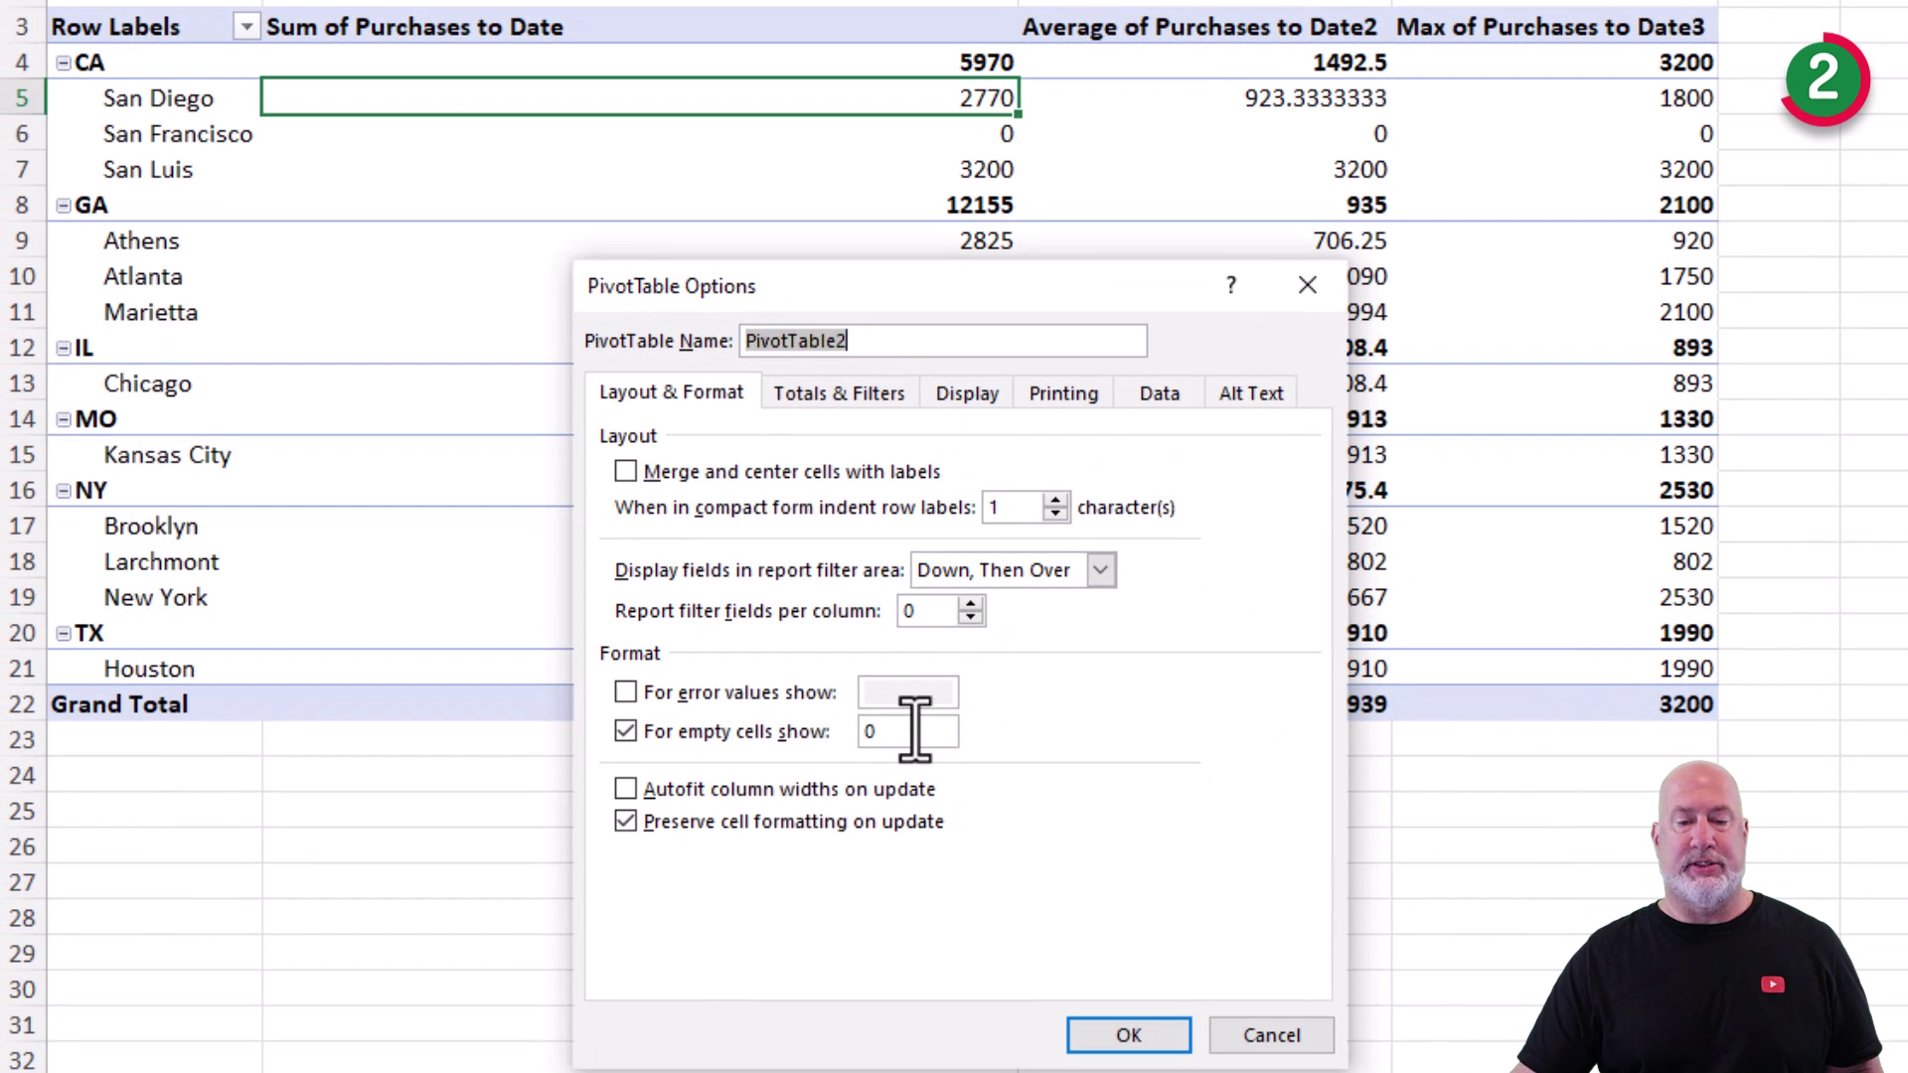
double_click(914, 730)
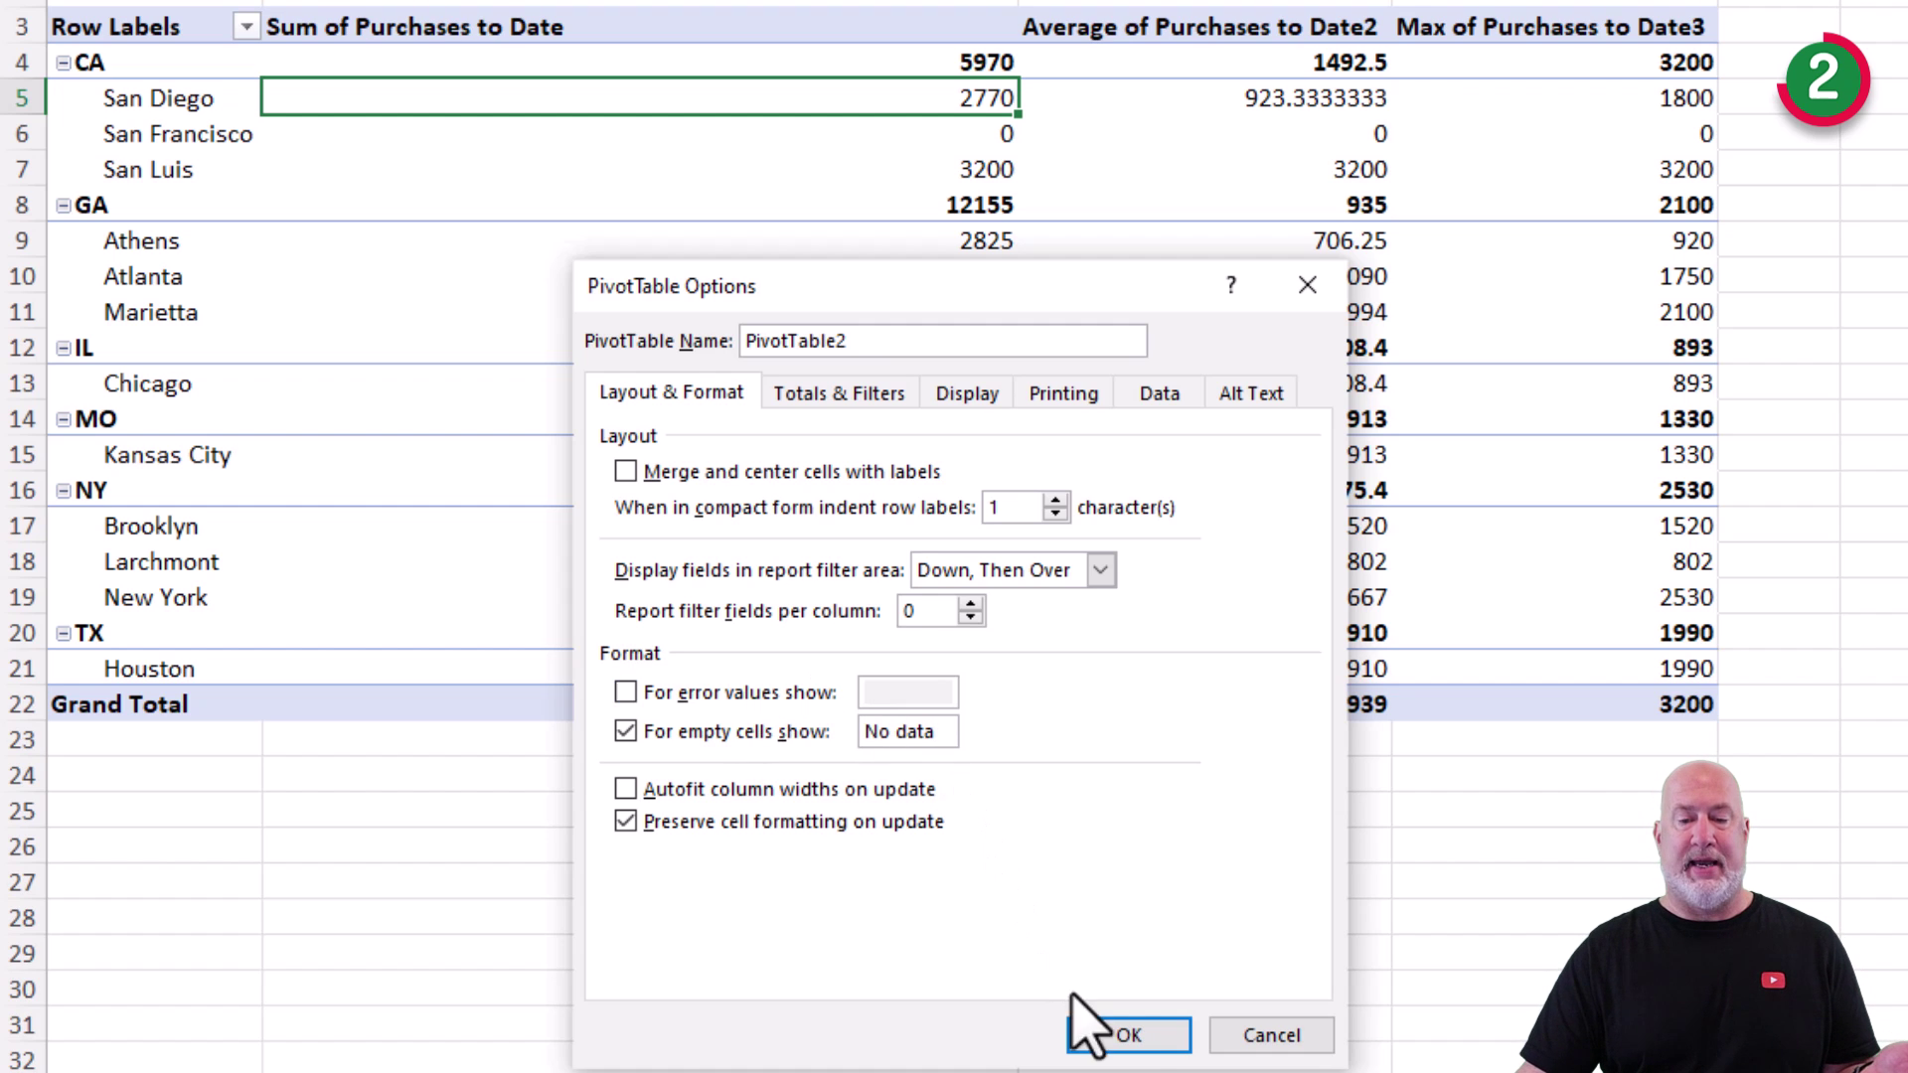
left_click(1130, 1037)
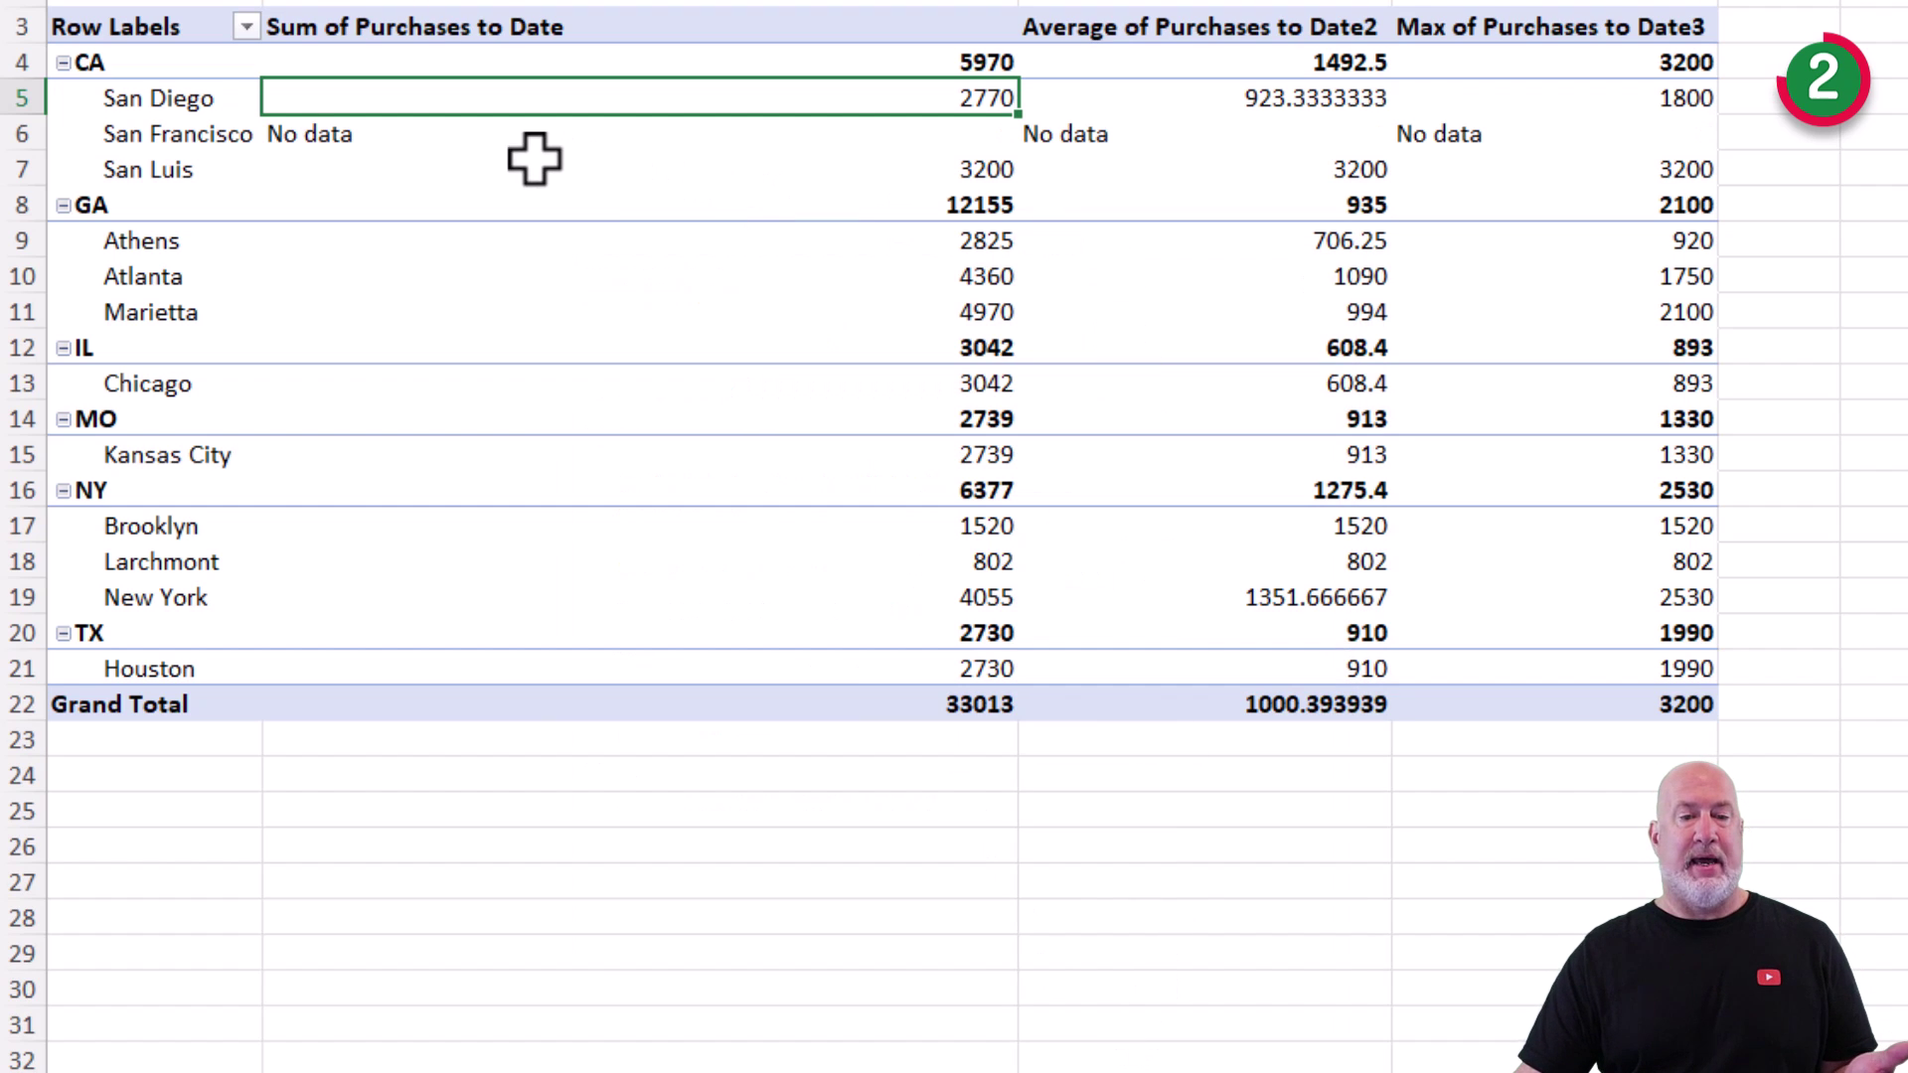
mouse_move(1242, 147)
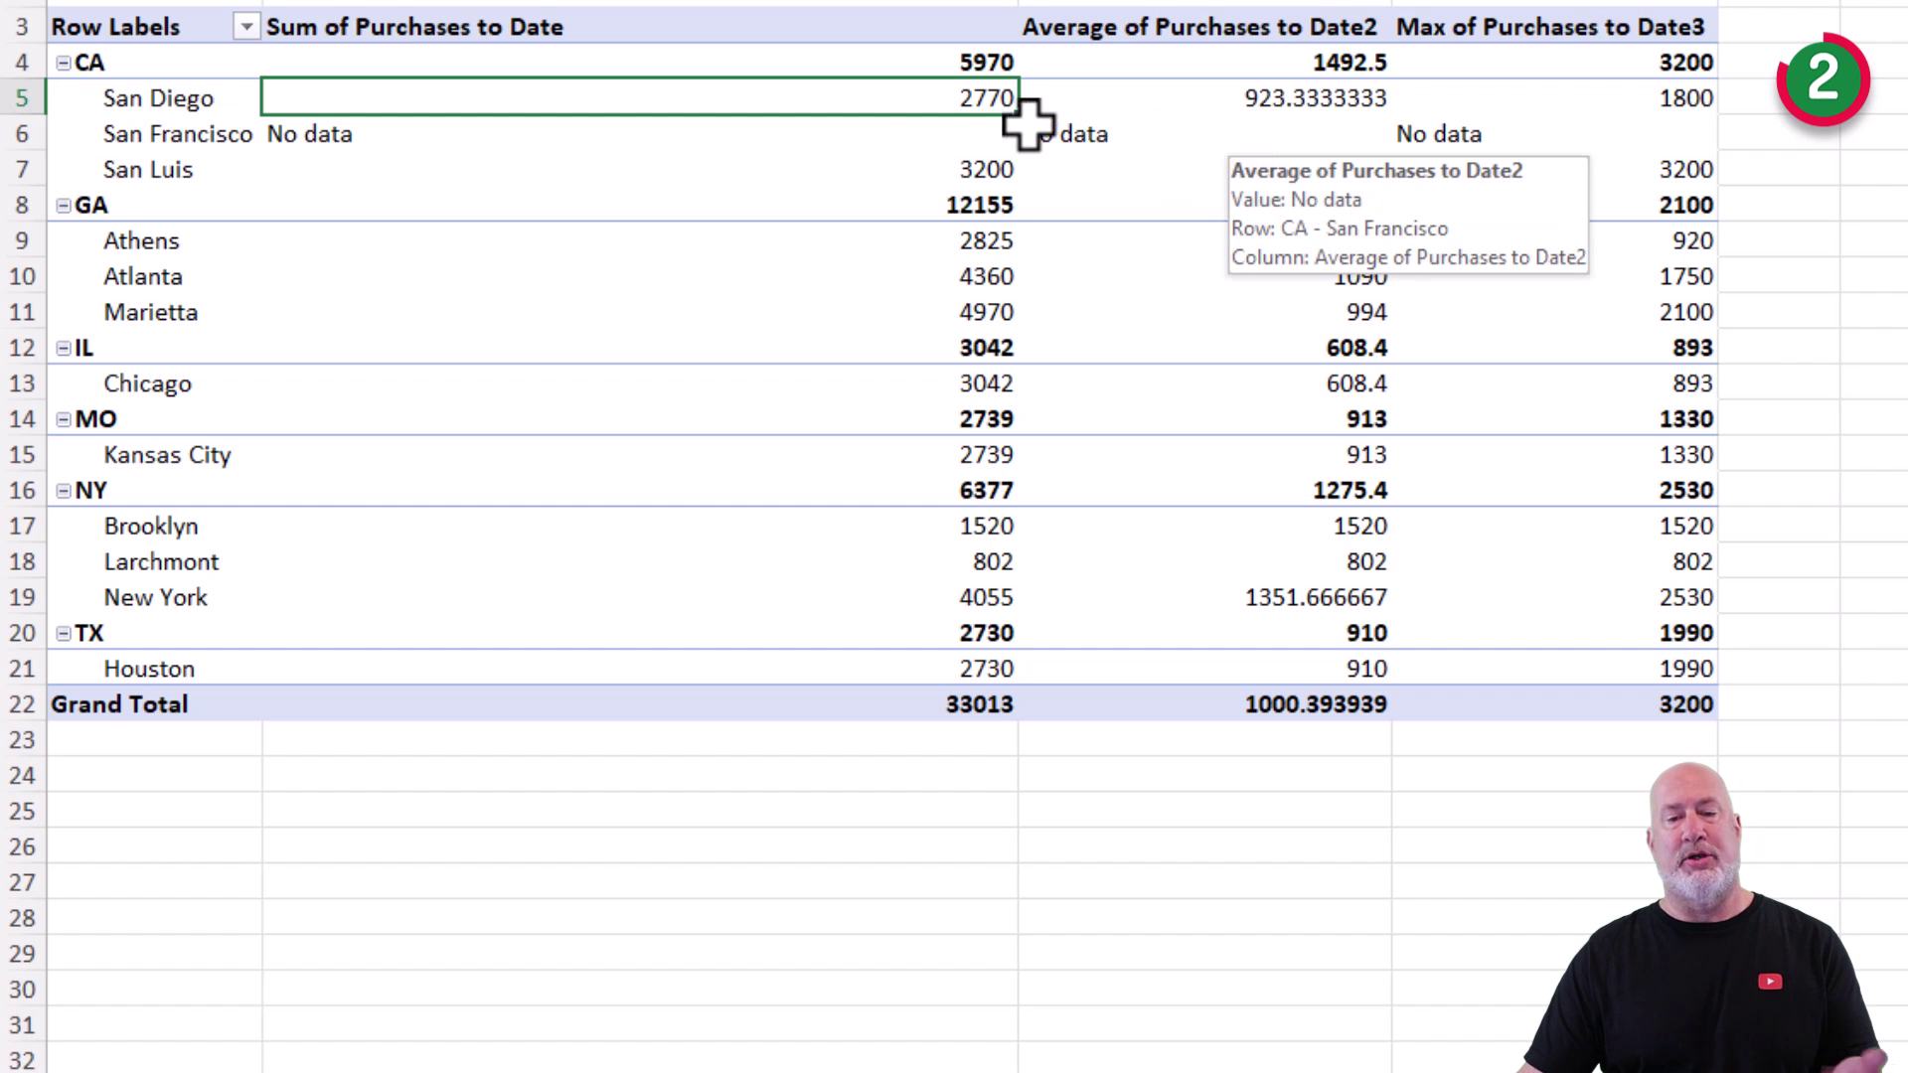
mouse_move(921, 139)
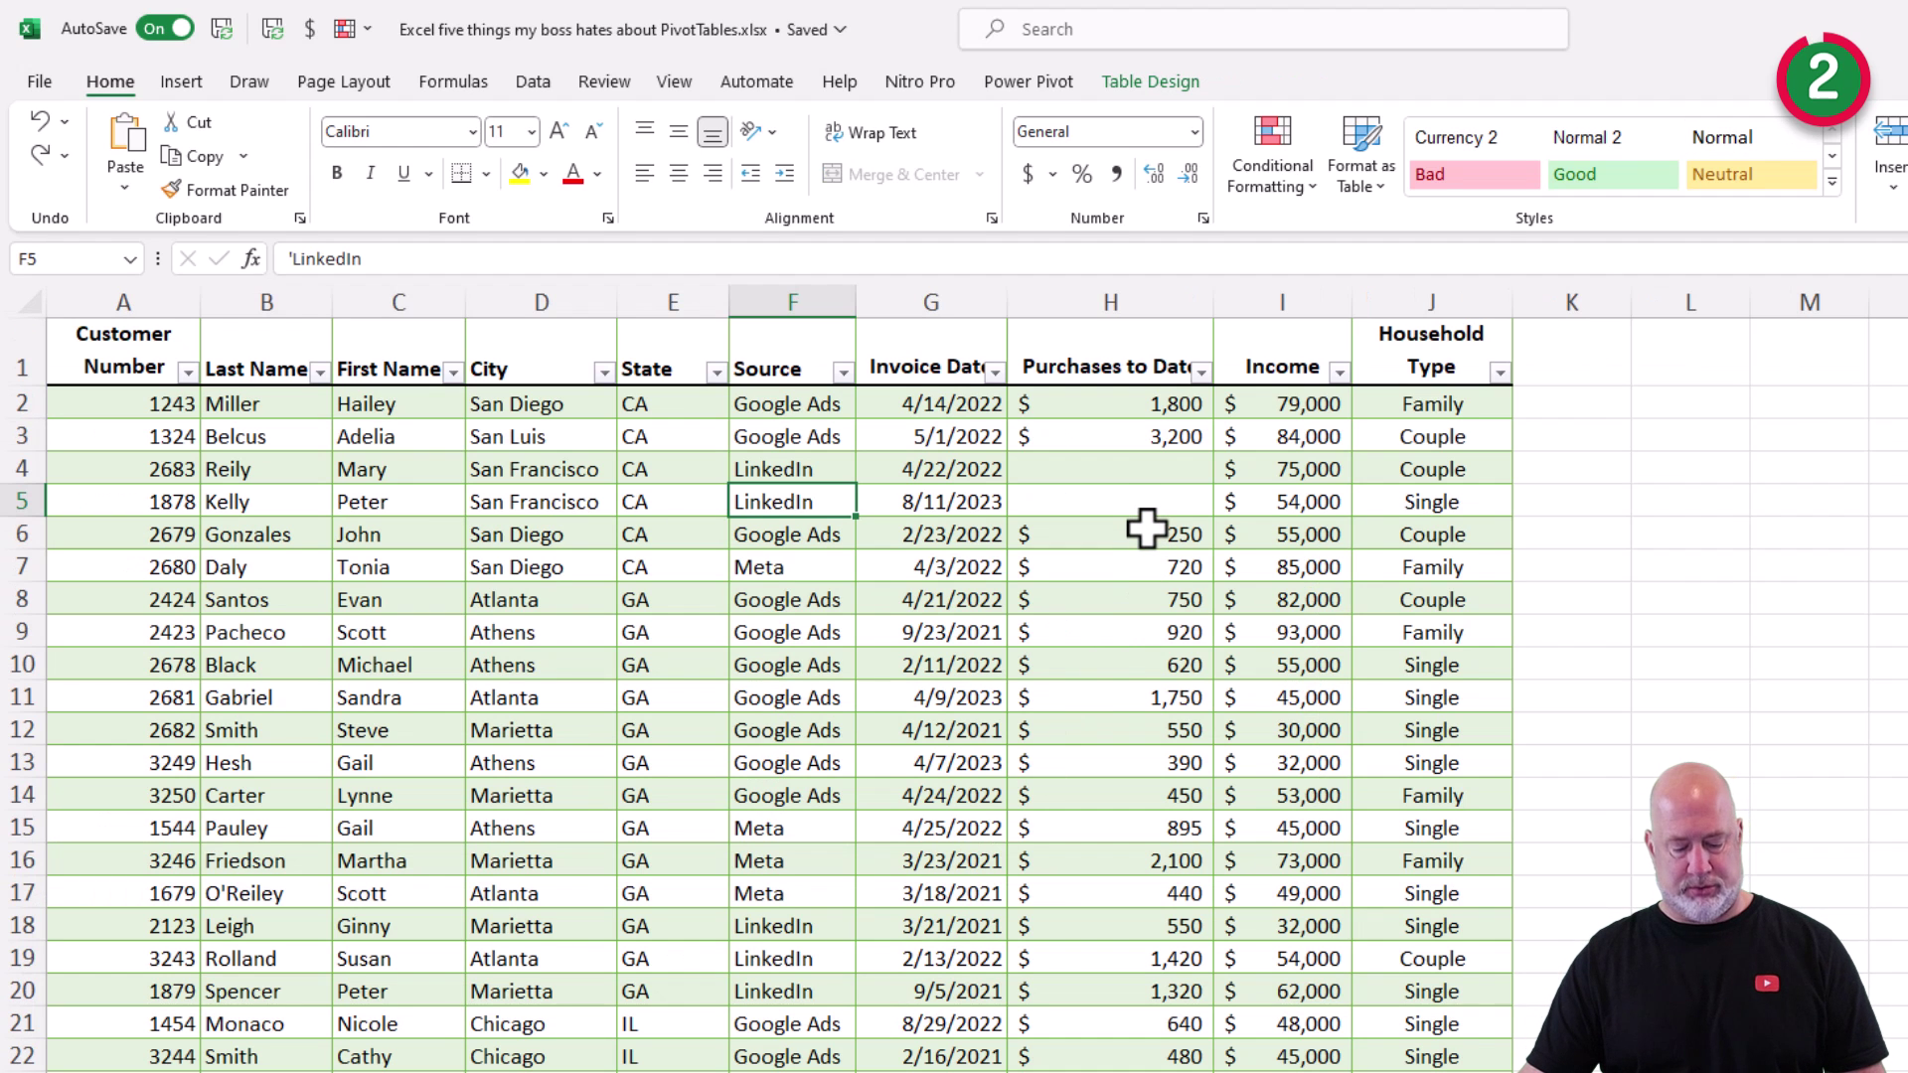
left_click(1147, 530, "shift")
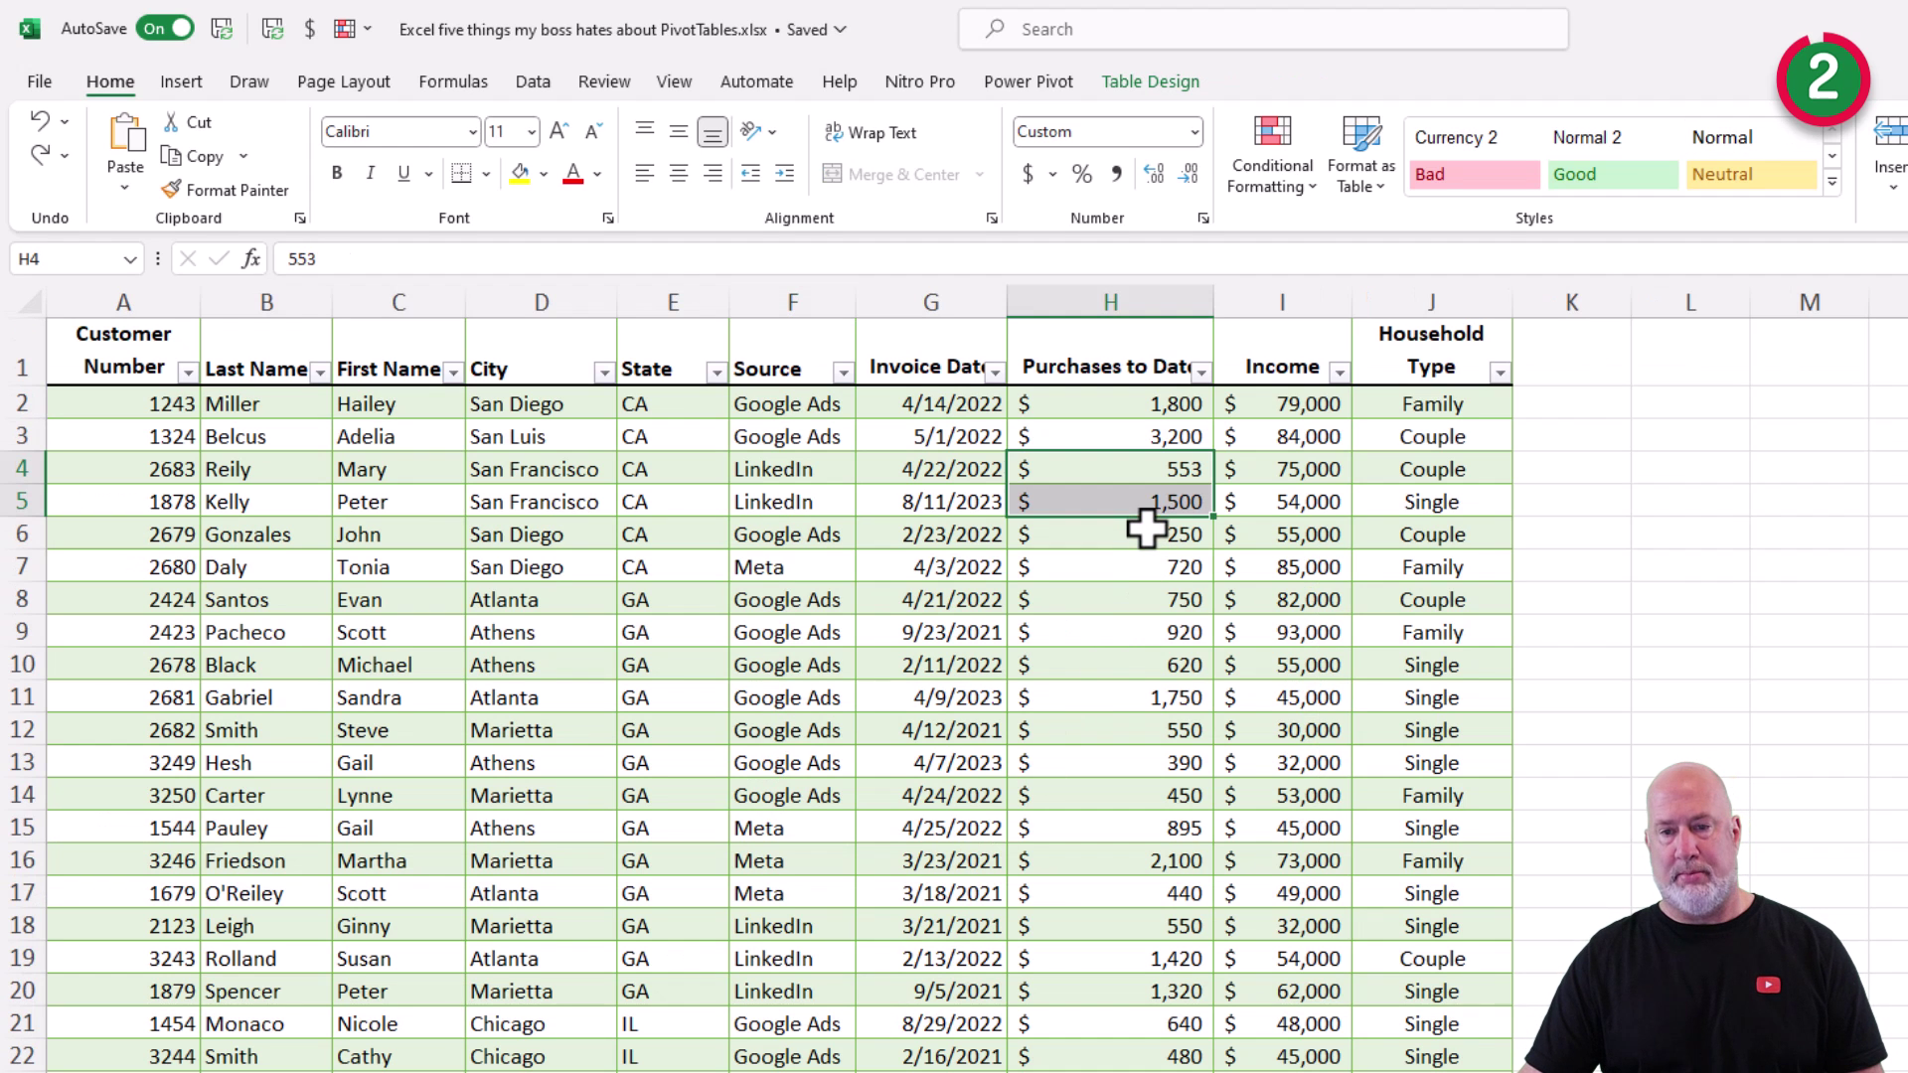
left_click(1130, 472)
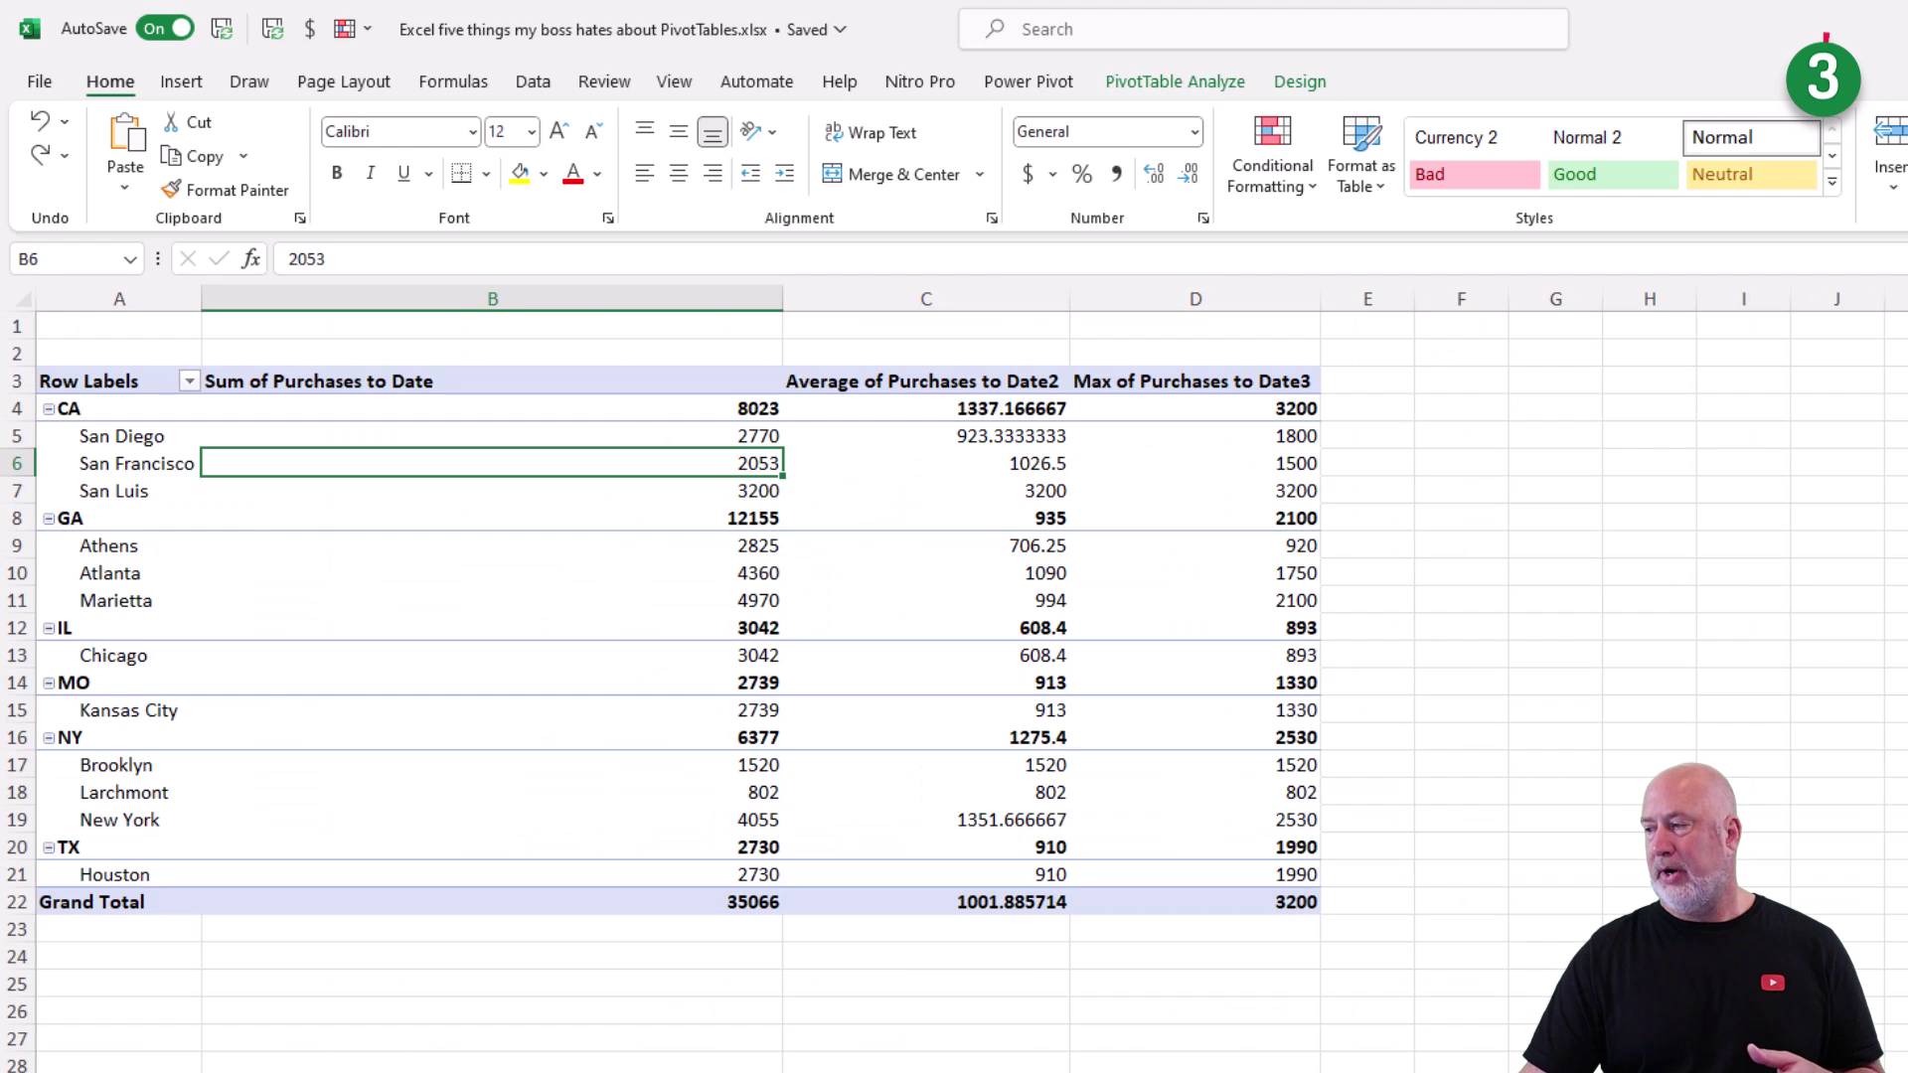
left_click(397, 486)
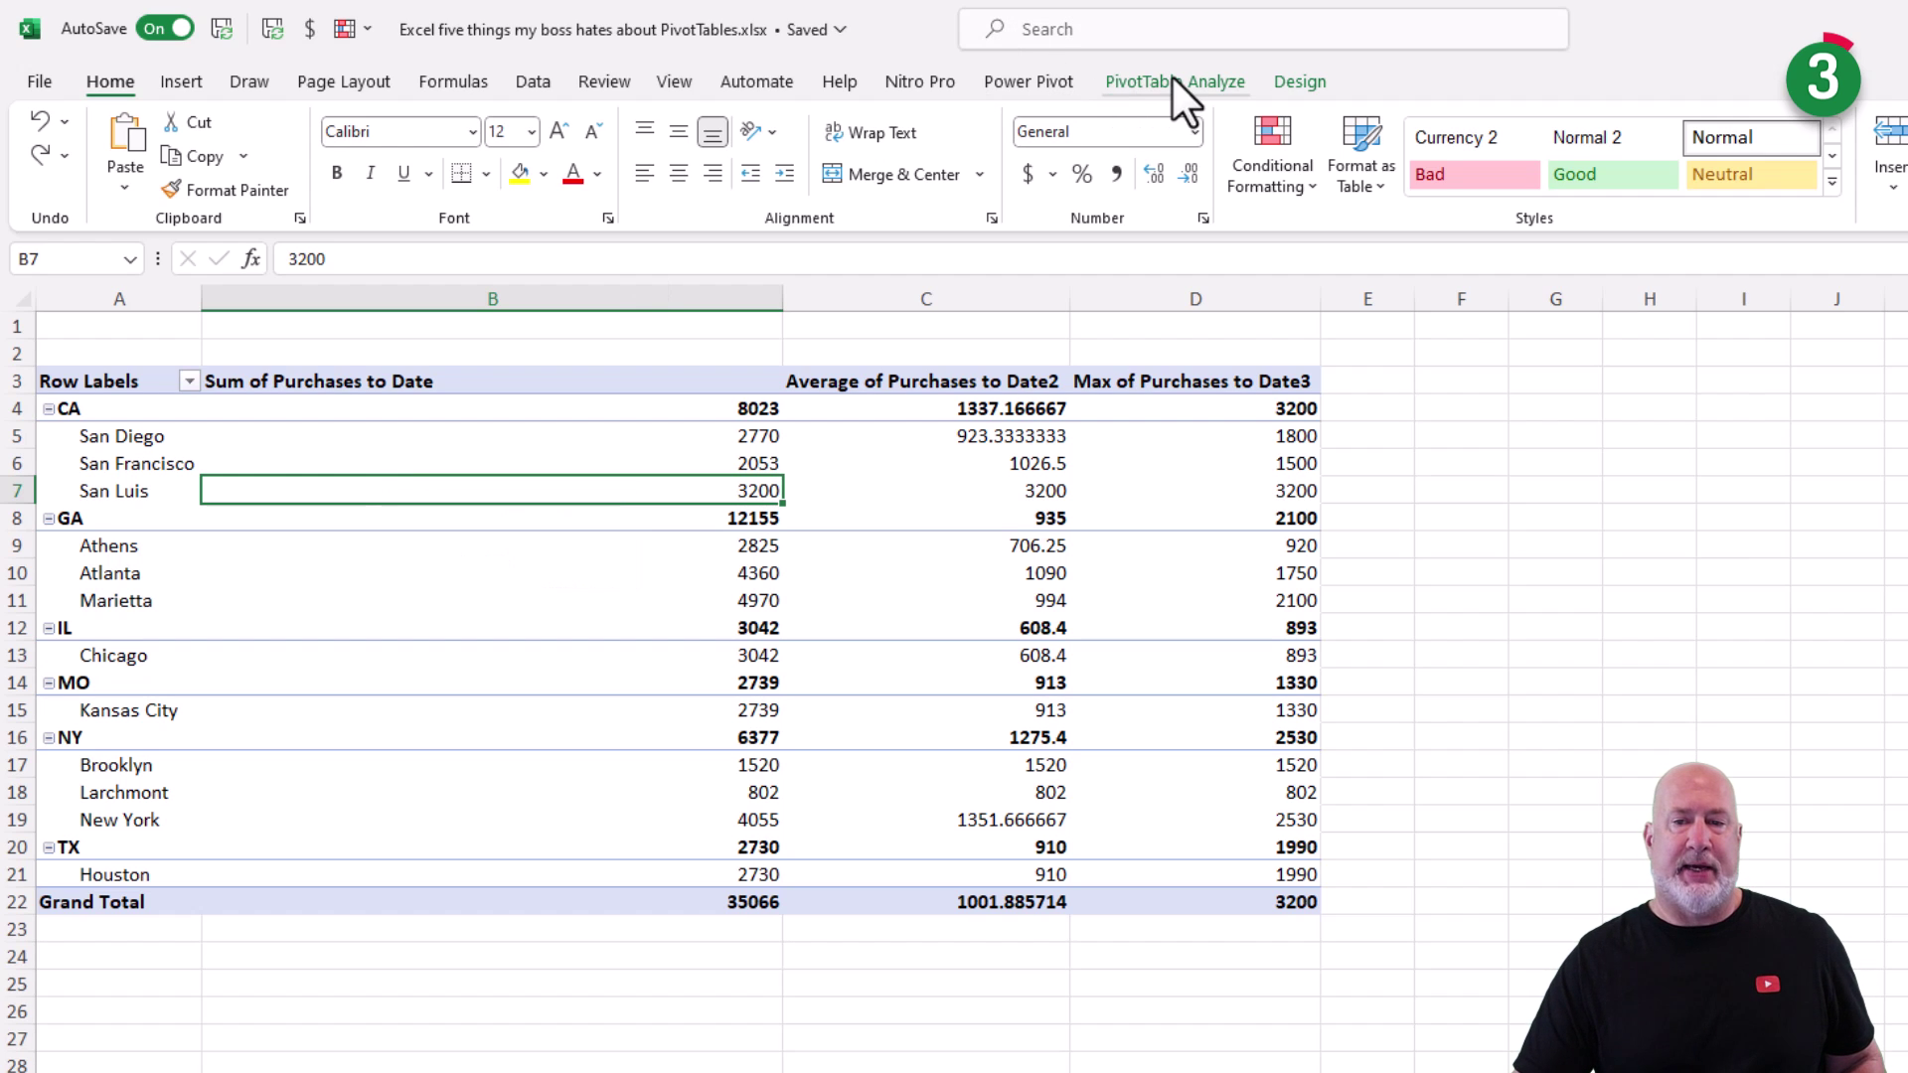
- Narrow column B to just fit the Sum of Purchases to Date values
left_click(1292, 84)
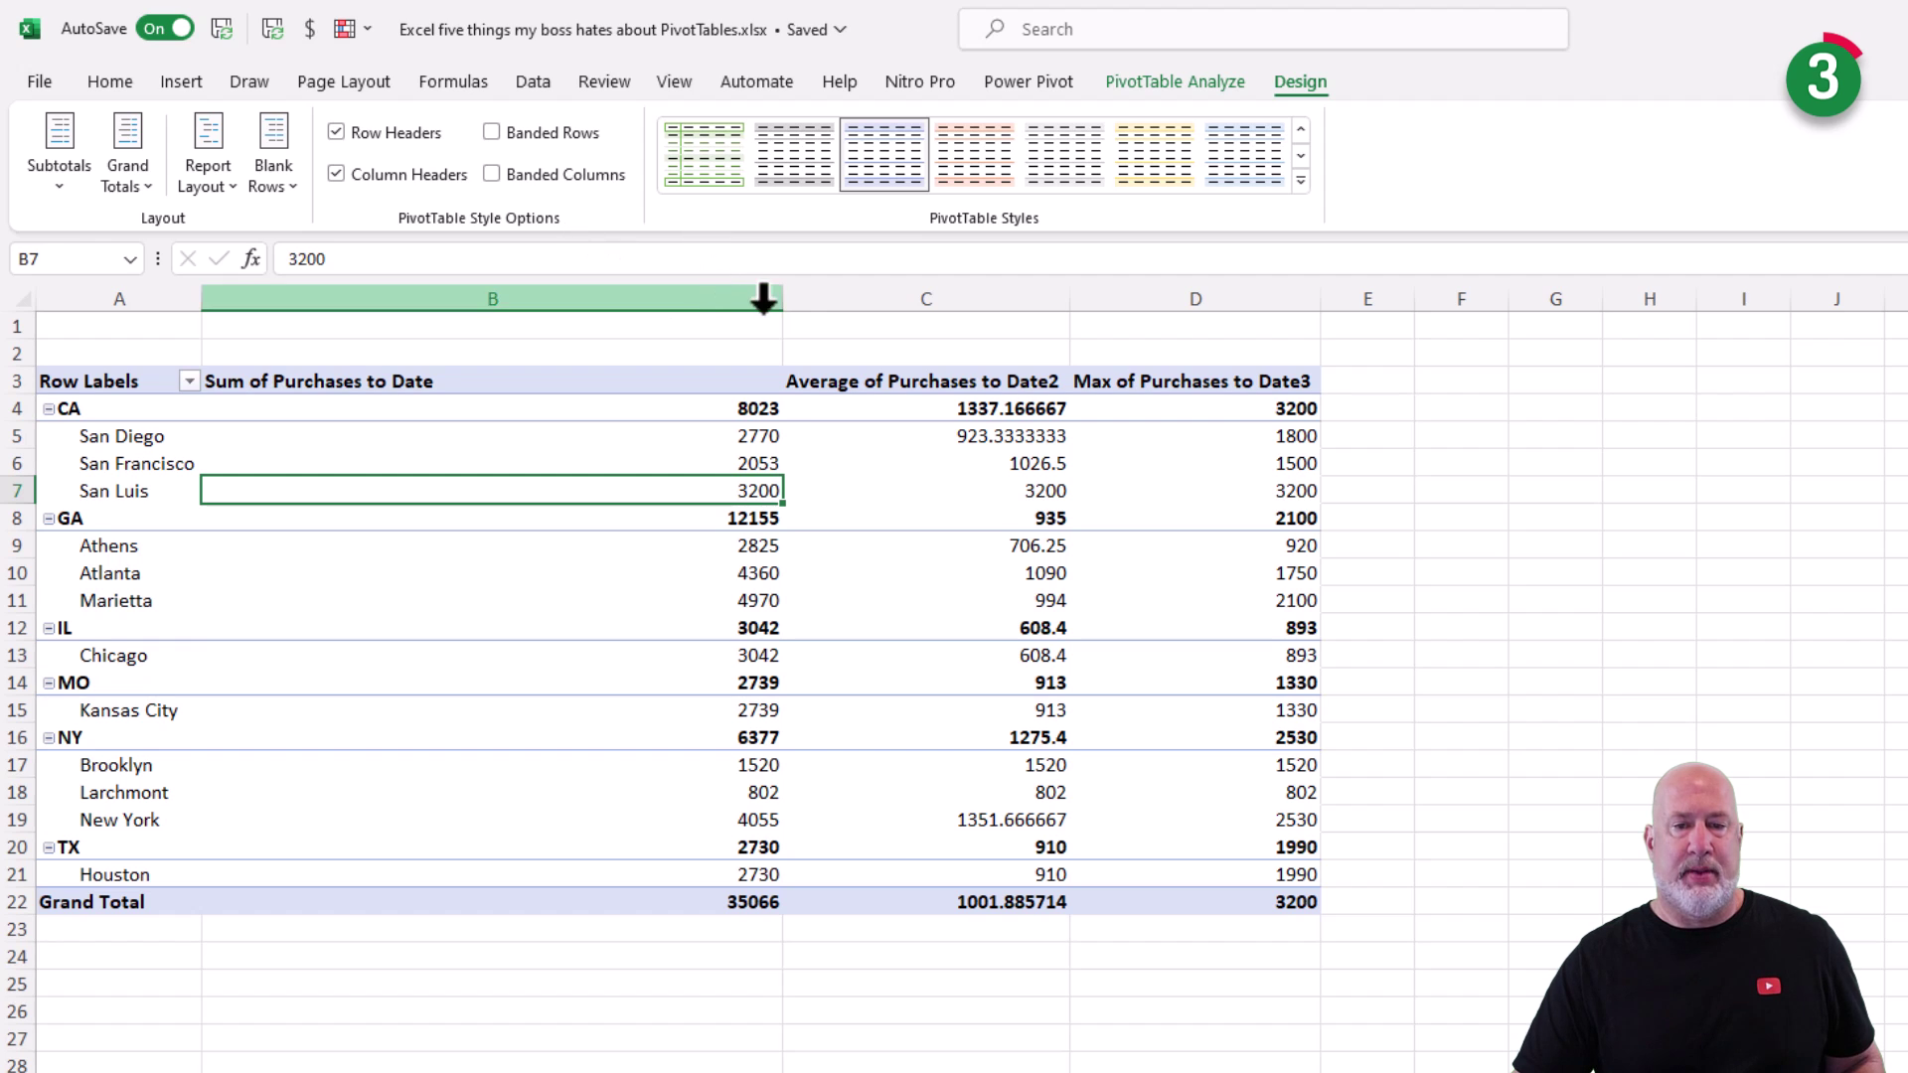
left_click_drag(784, 303, 473, 321)
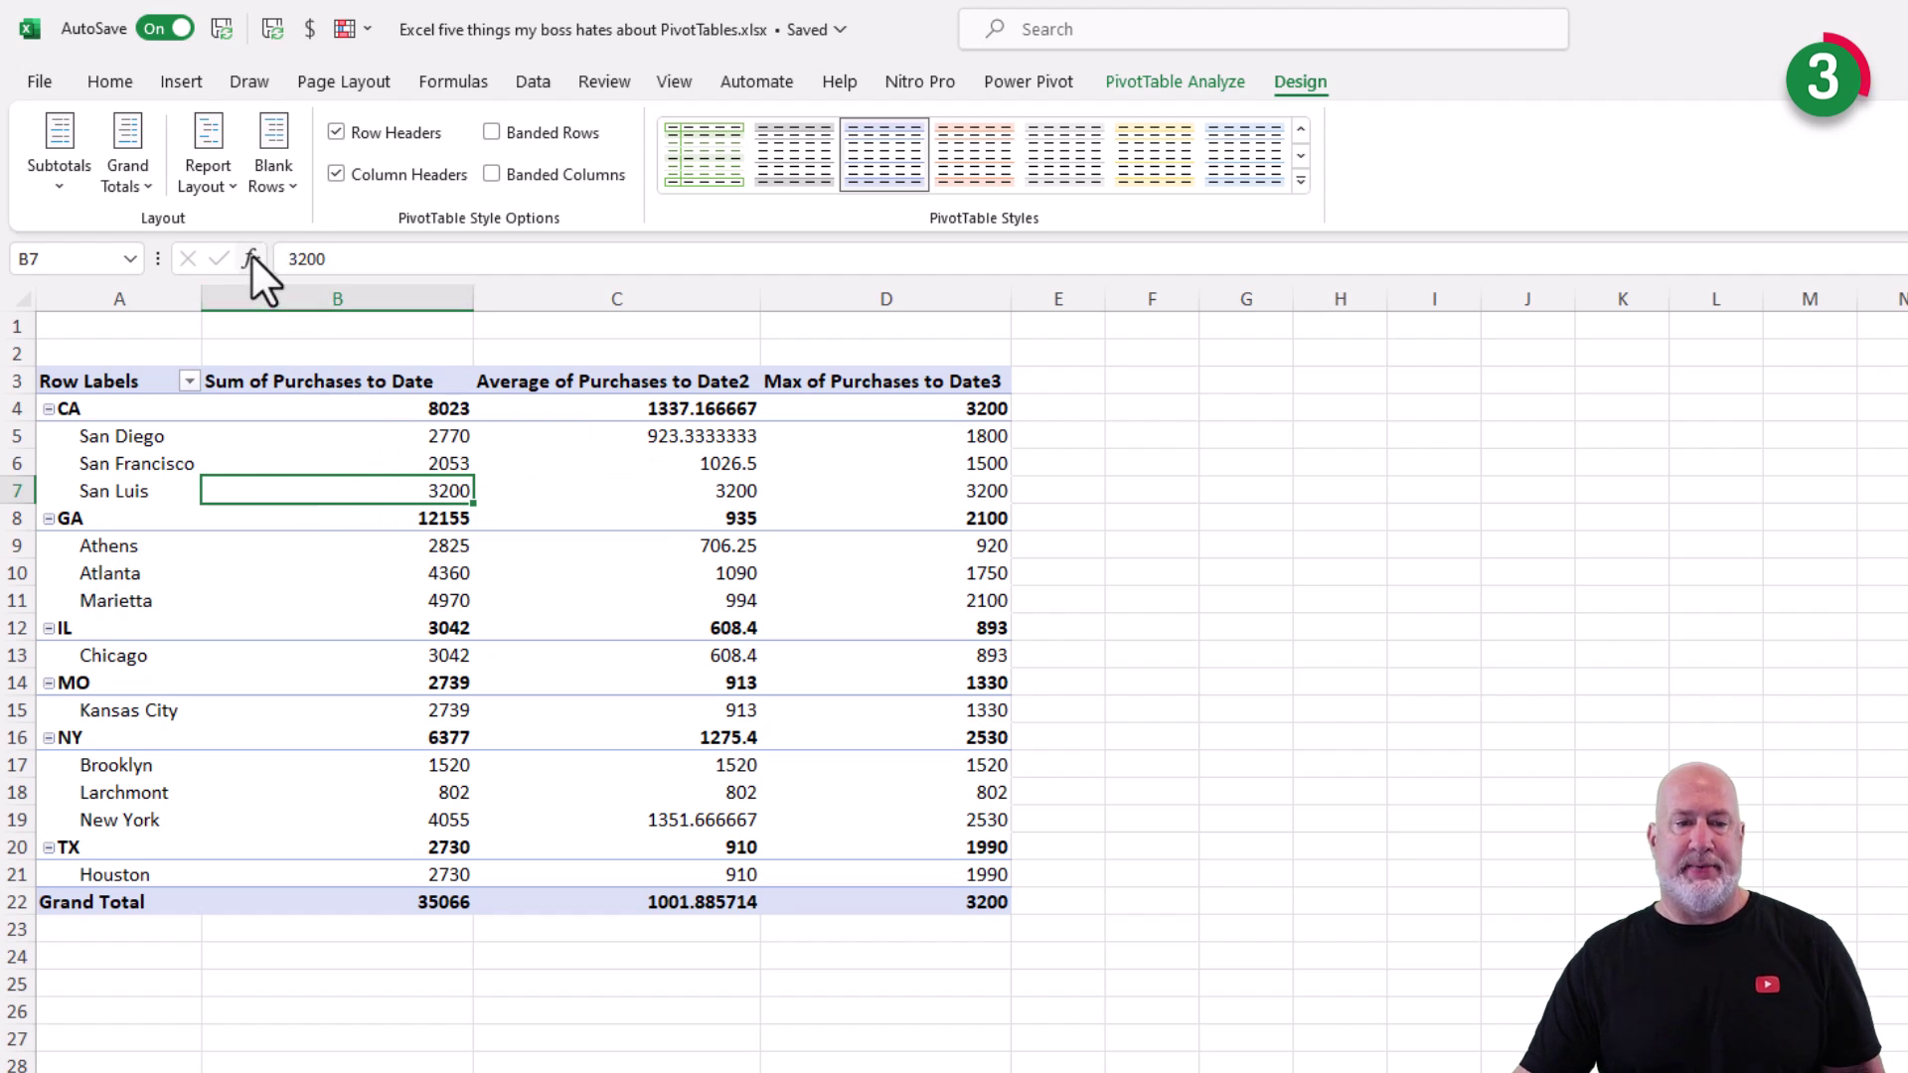
- Change the report layout to Show in Tabular Form and select the CA label in A4
left_click(222, 187)
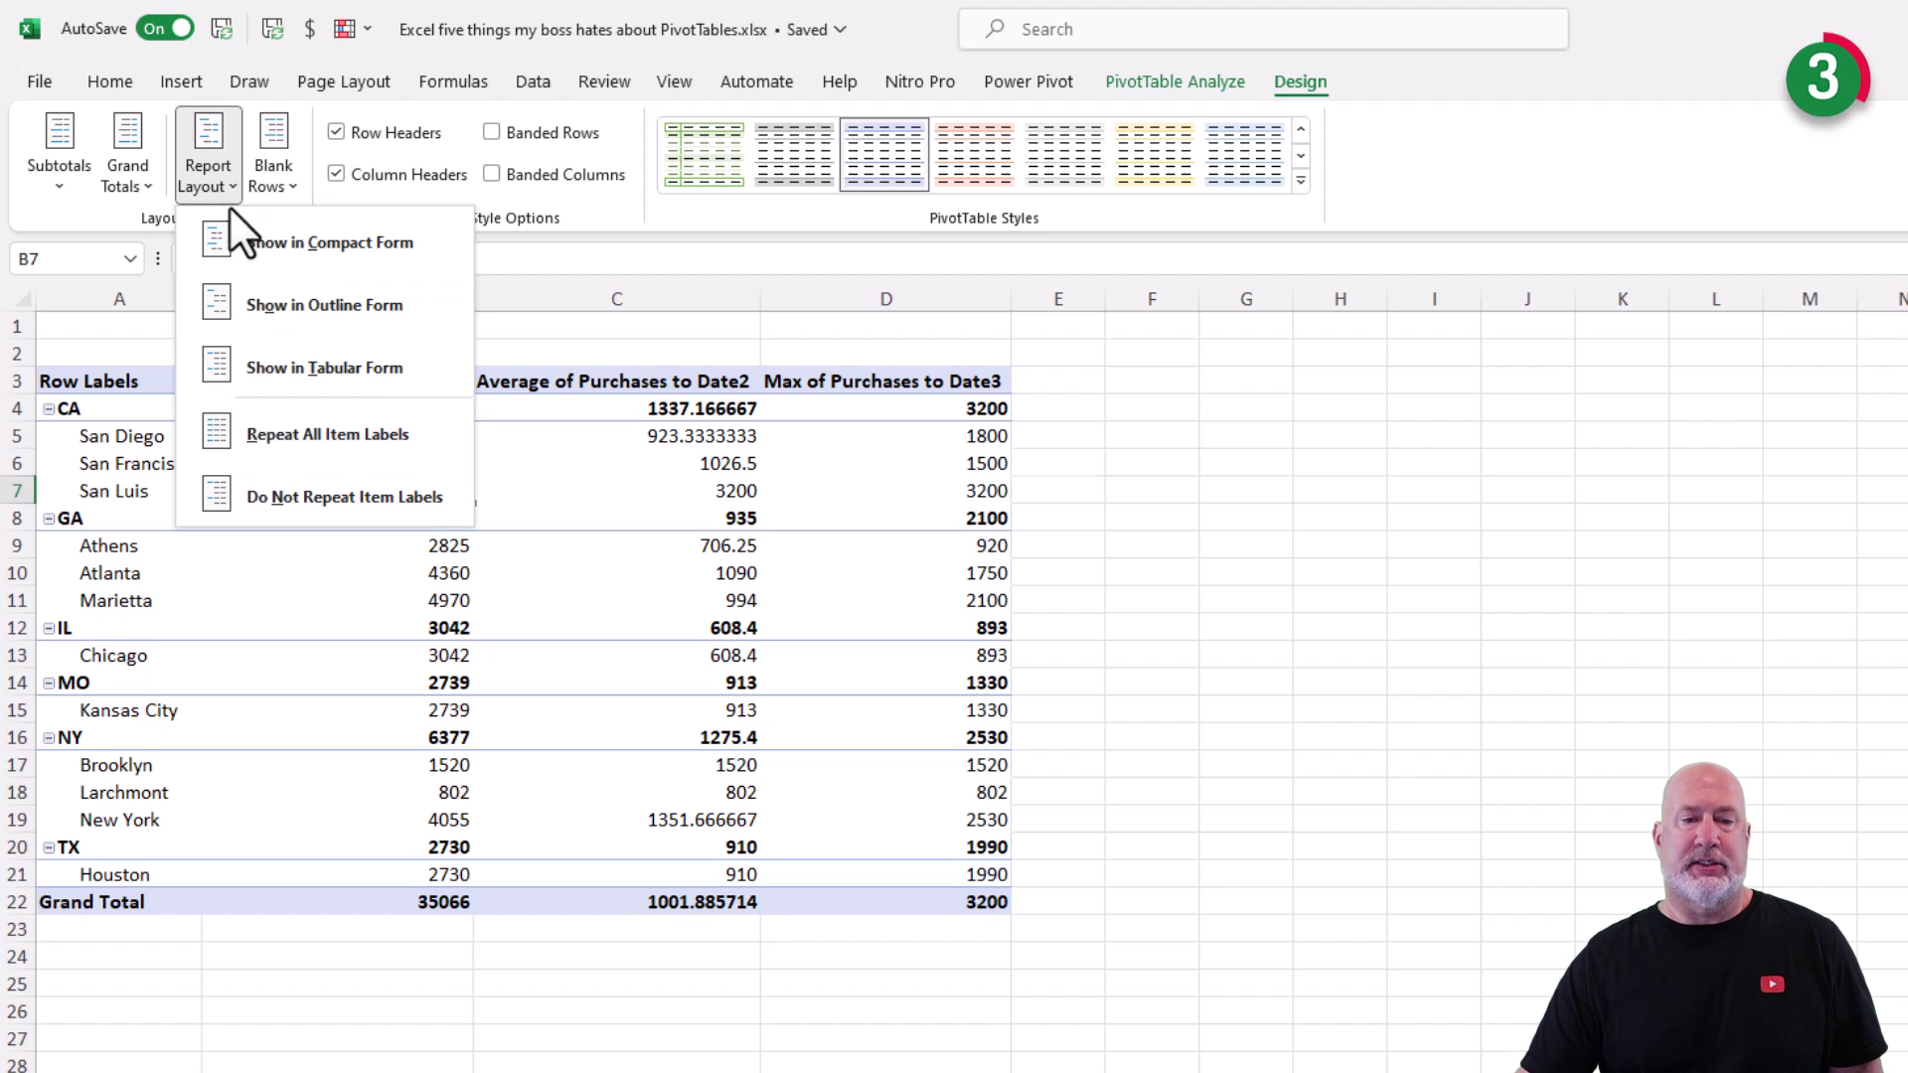
left_click(363, 360)
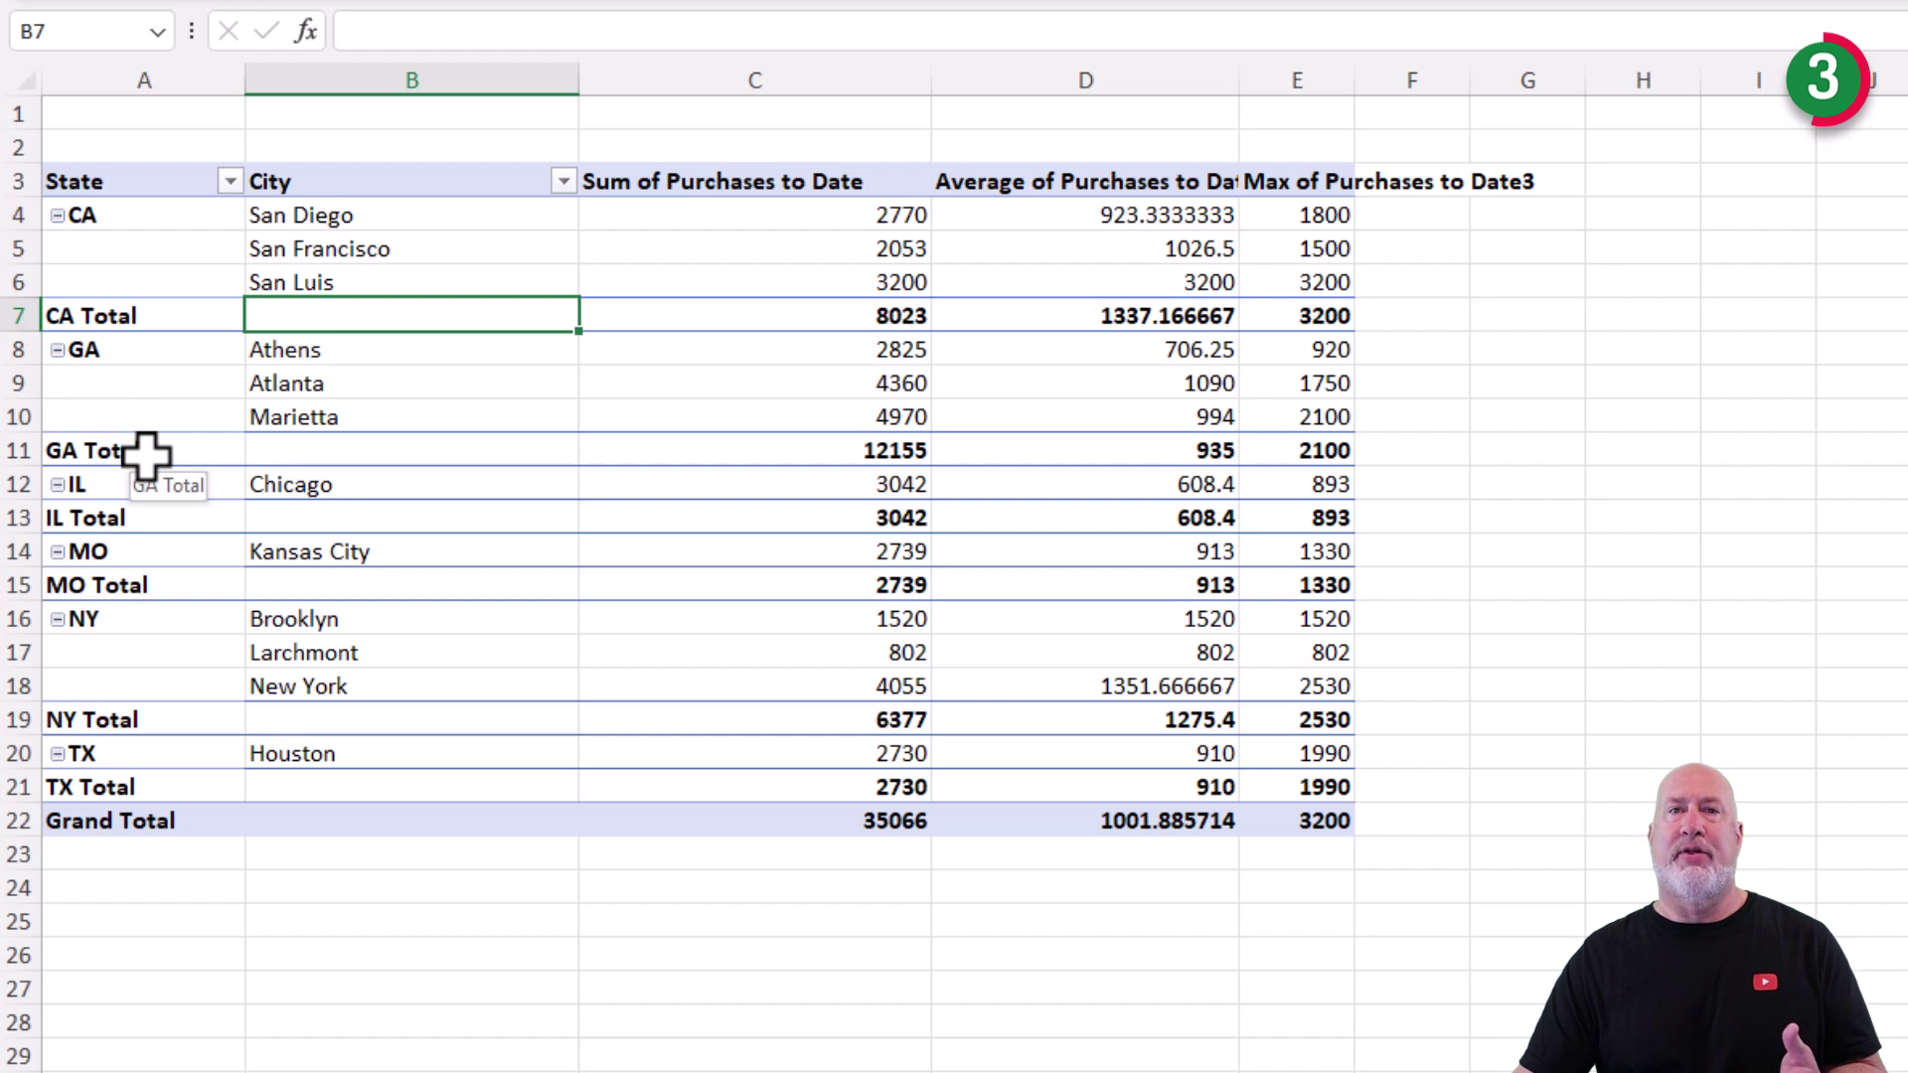
left_click(215, 216)
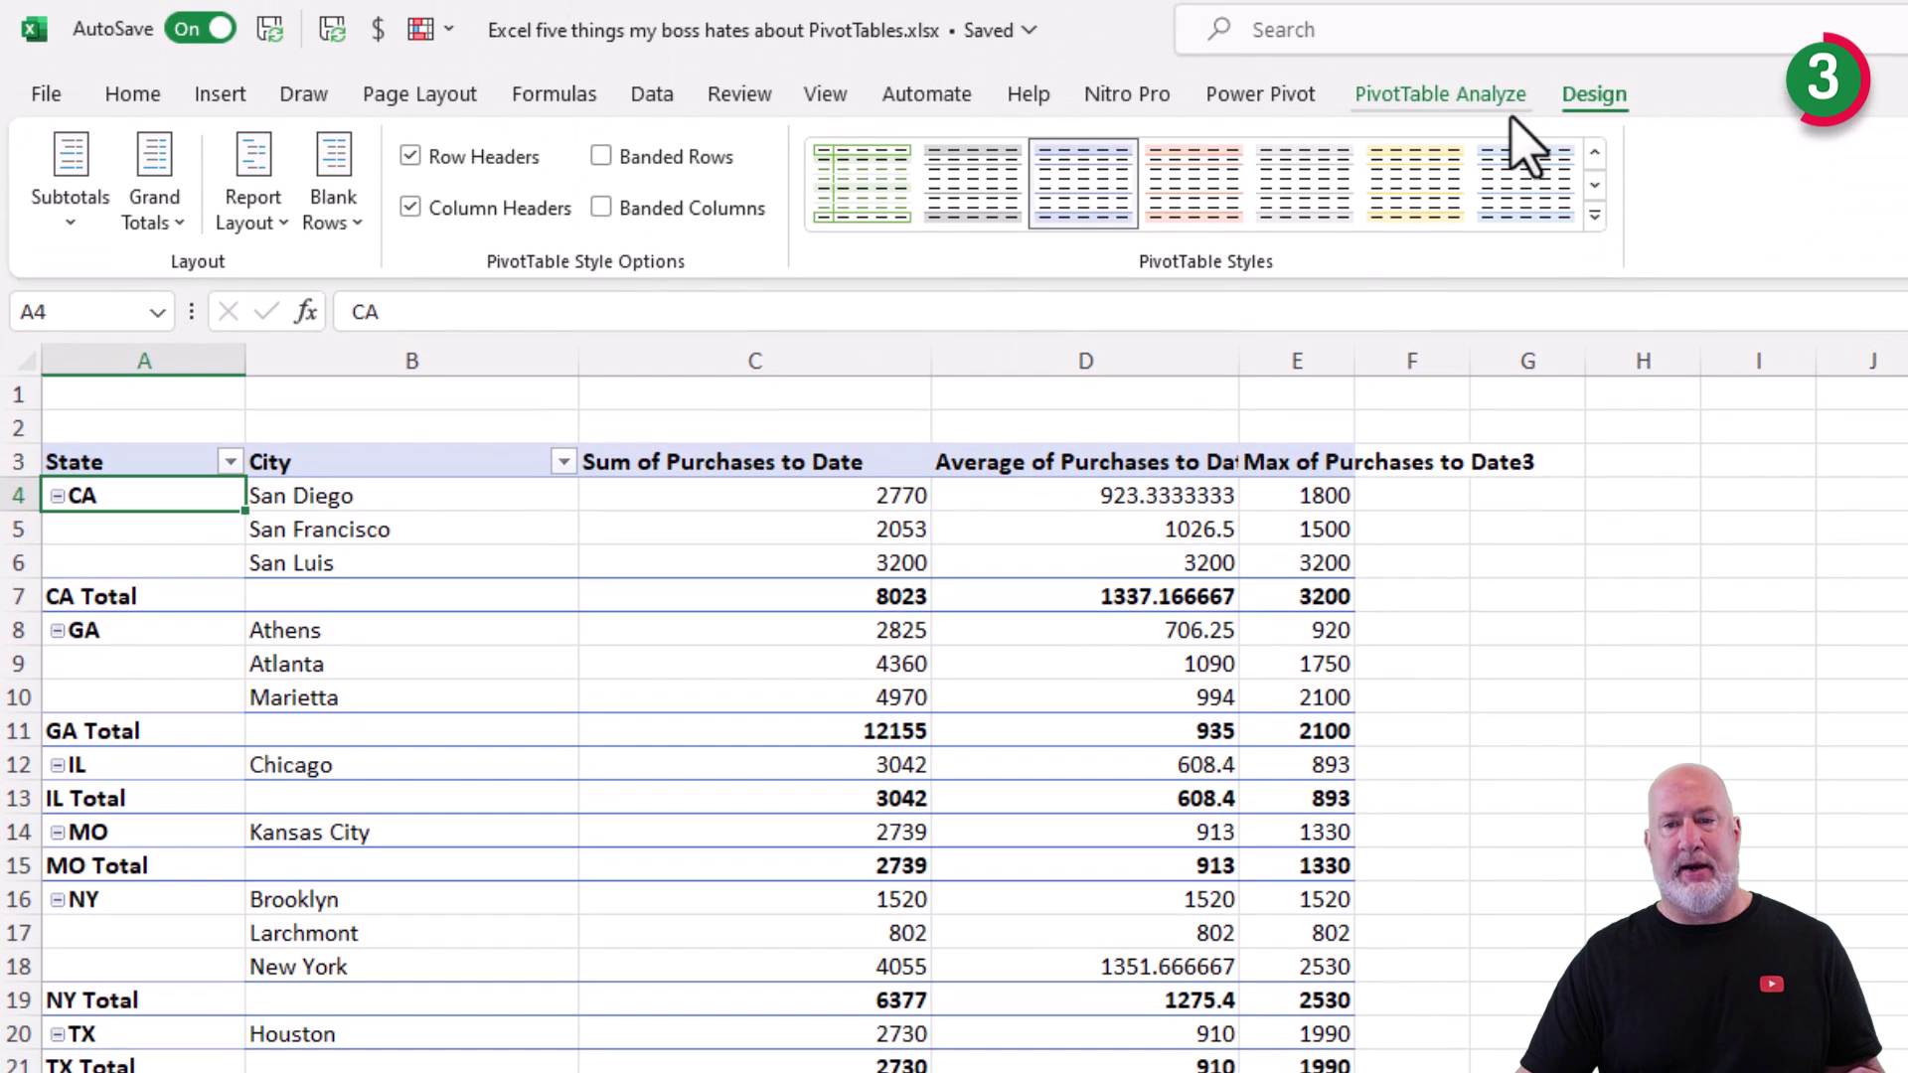
left_click(1496, 100)
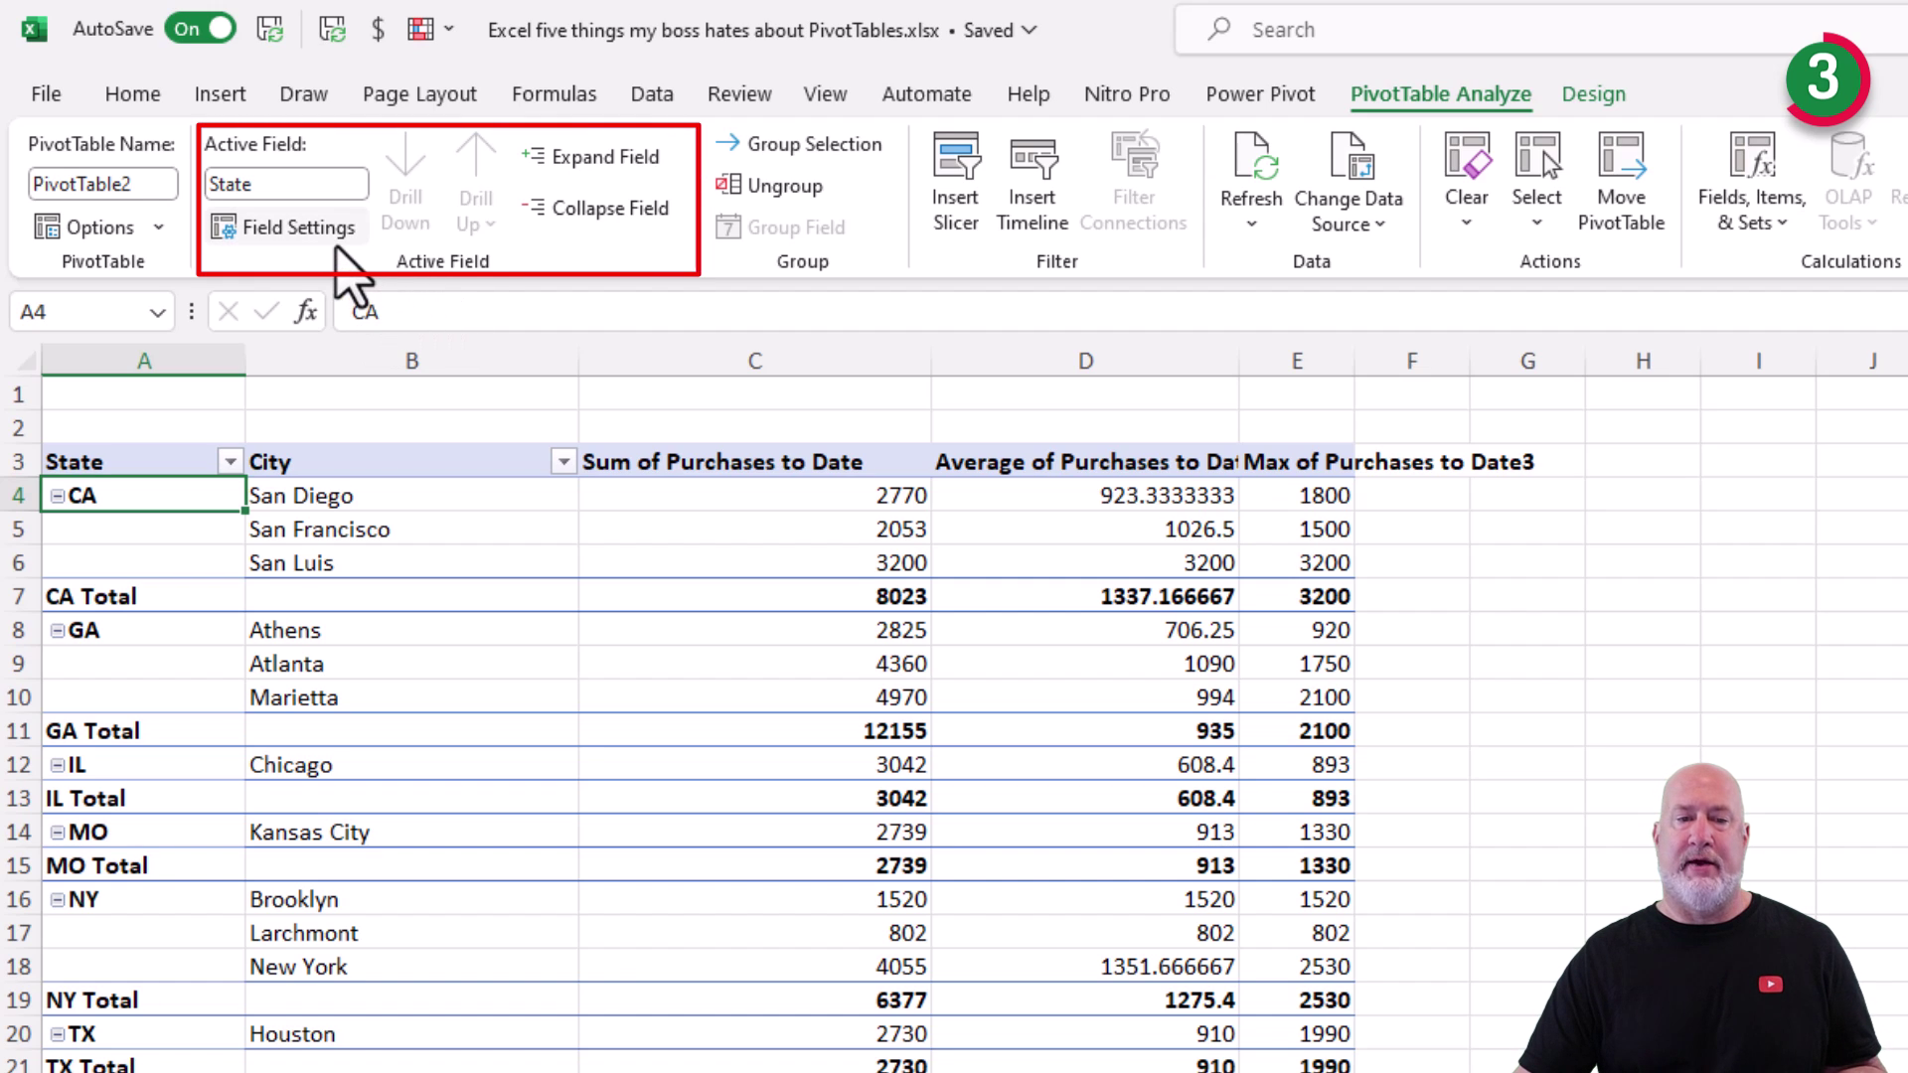
left_click(336, 244)
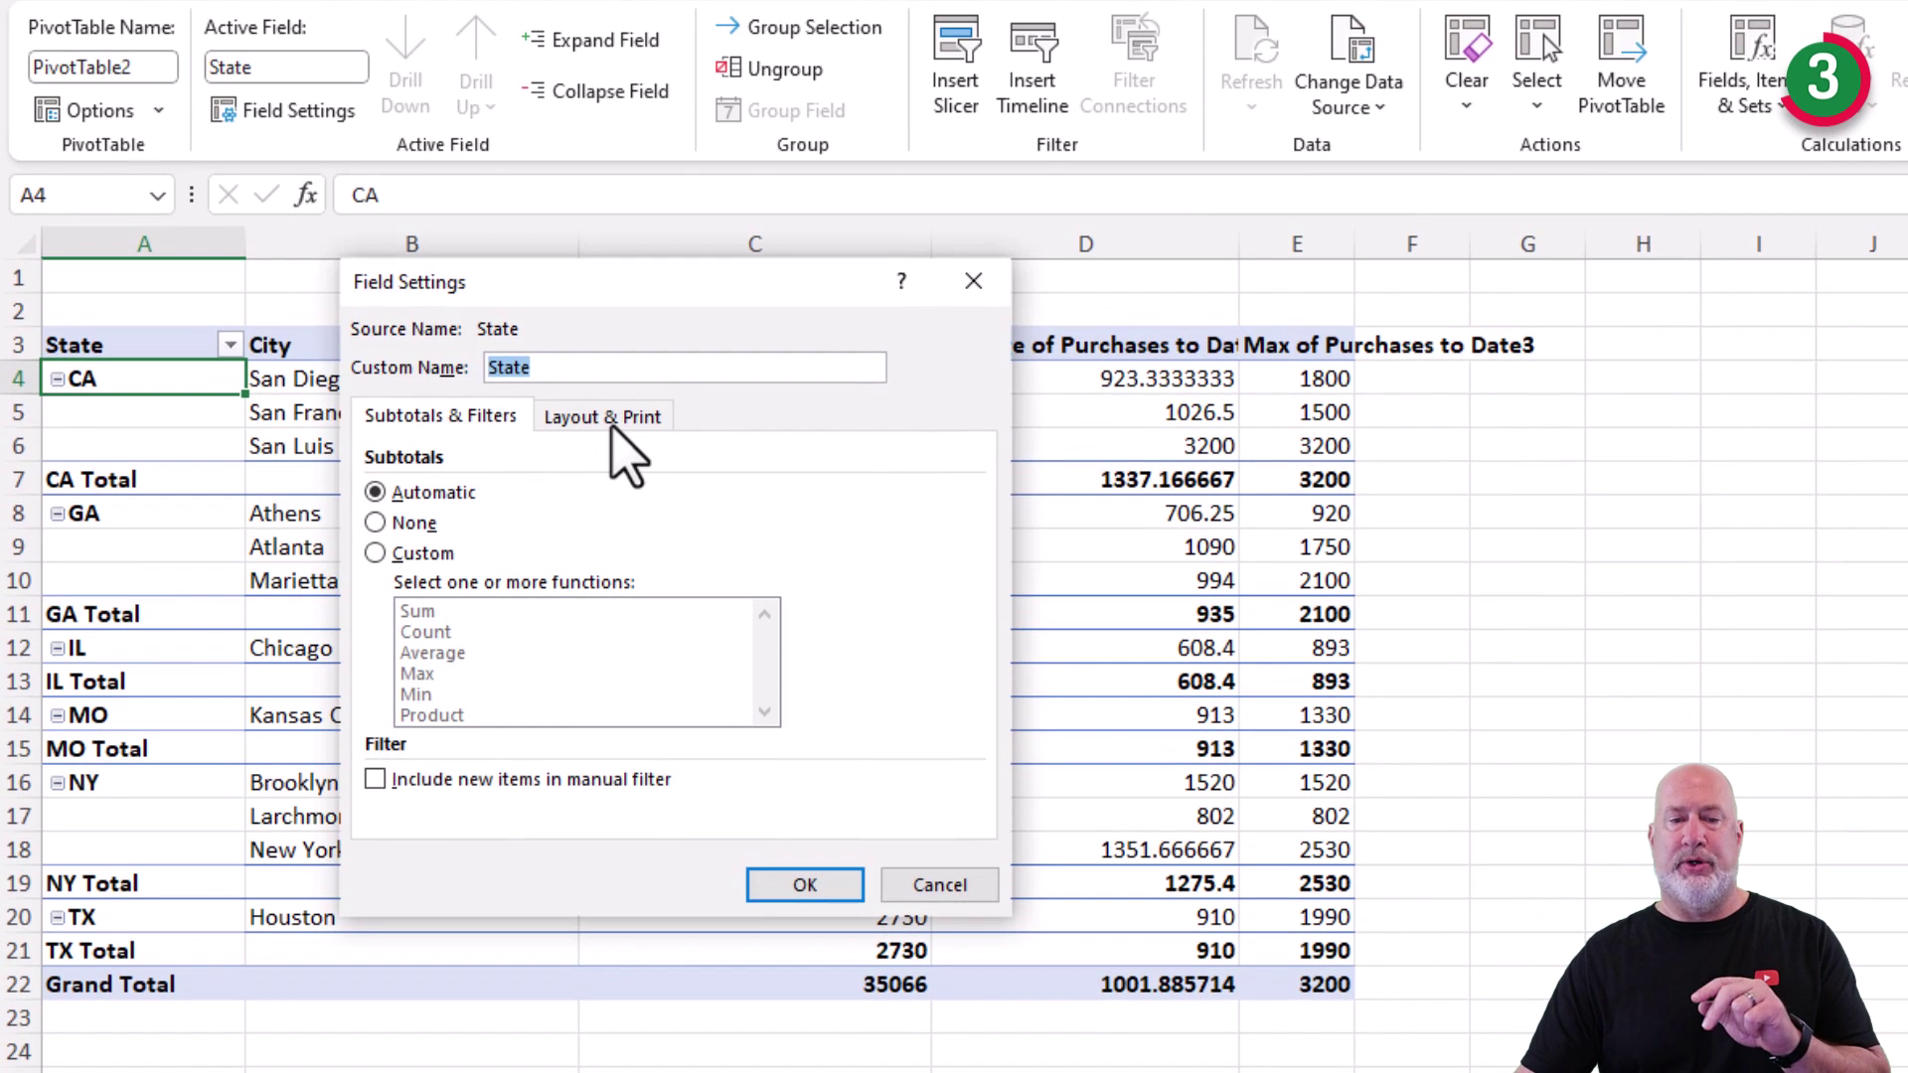
left_click(608, 502)
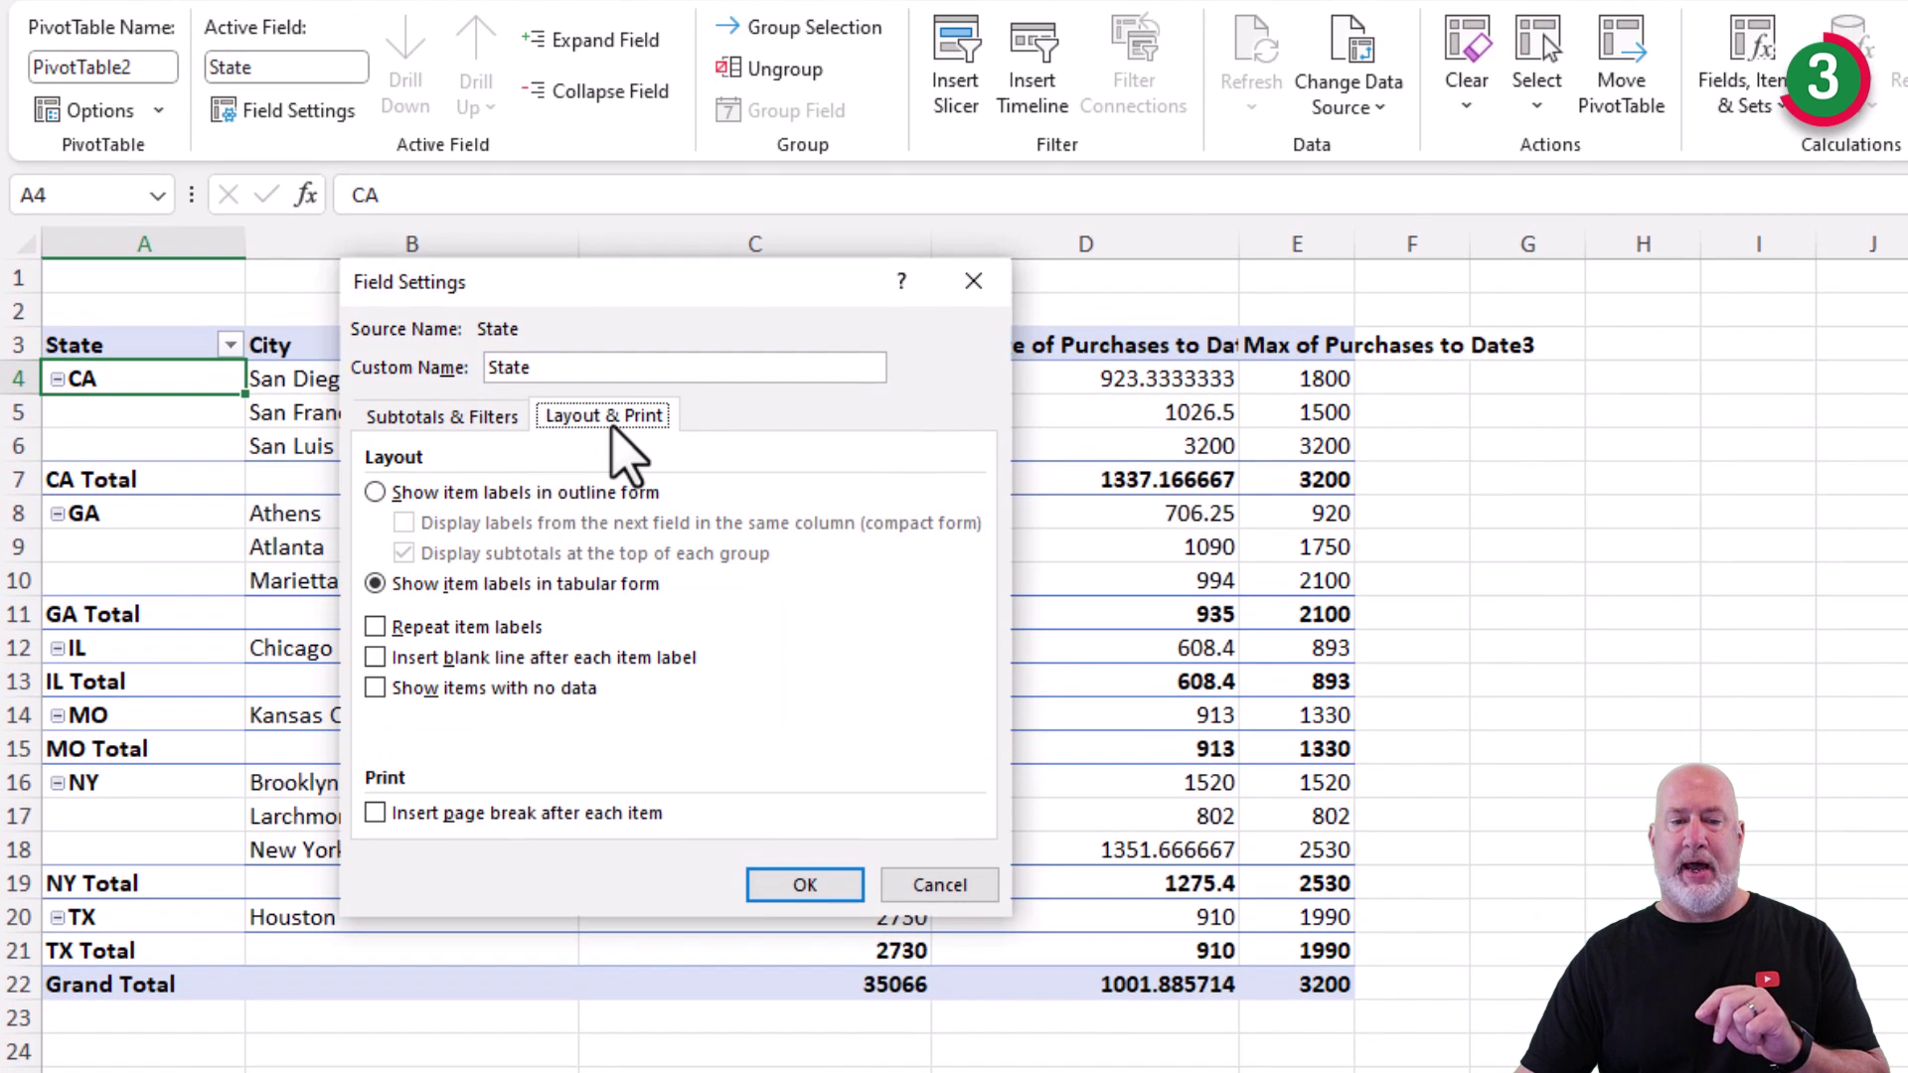
left_click(952, 893)
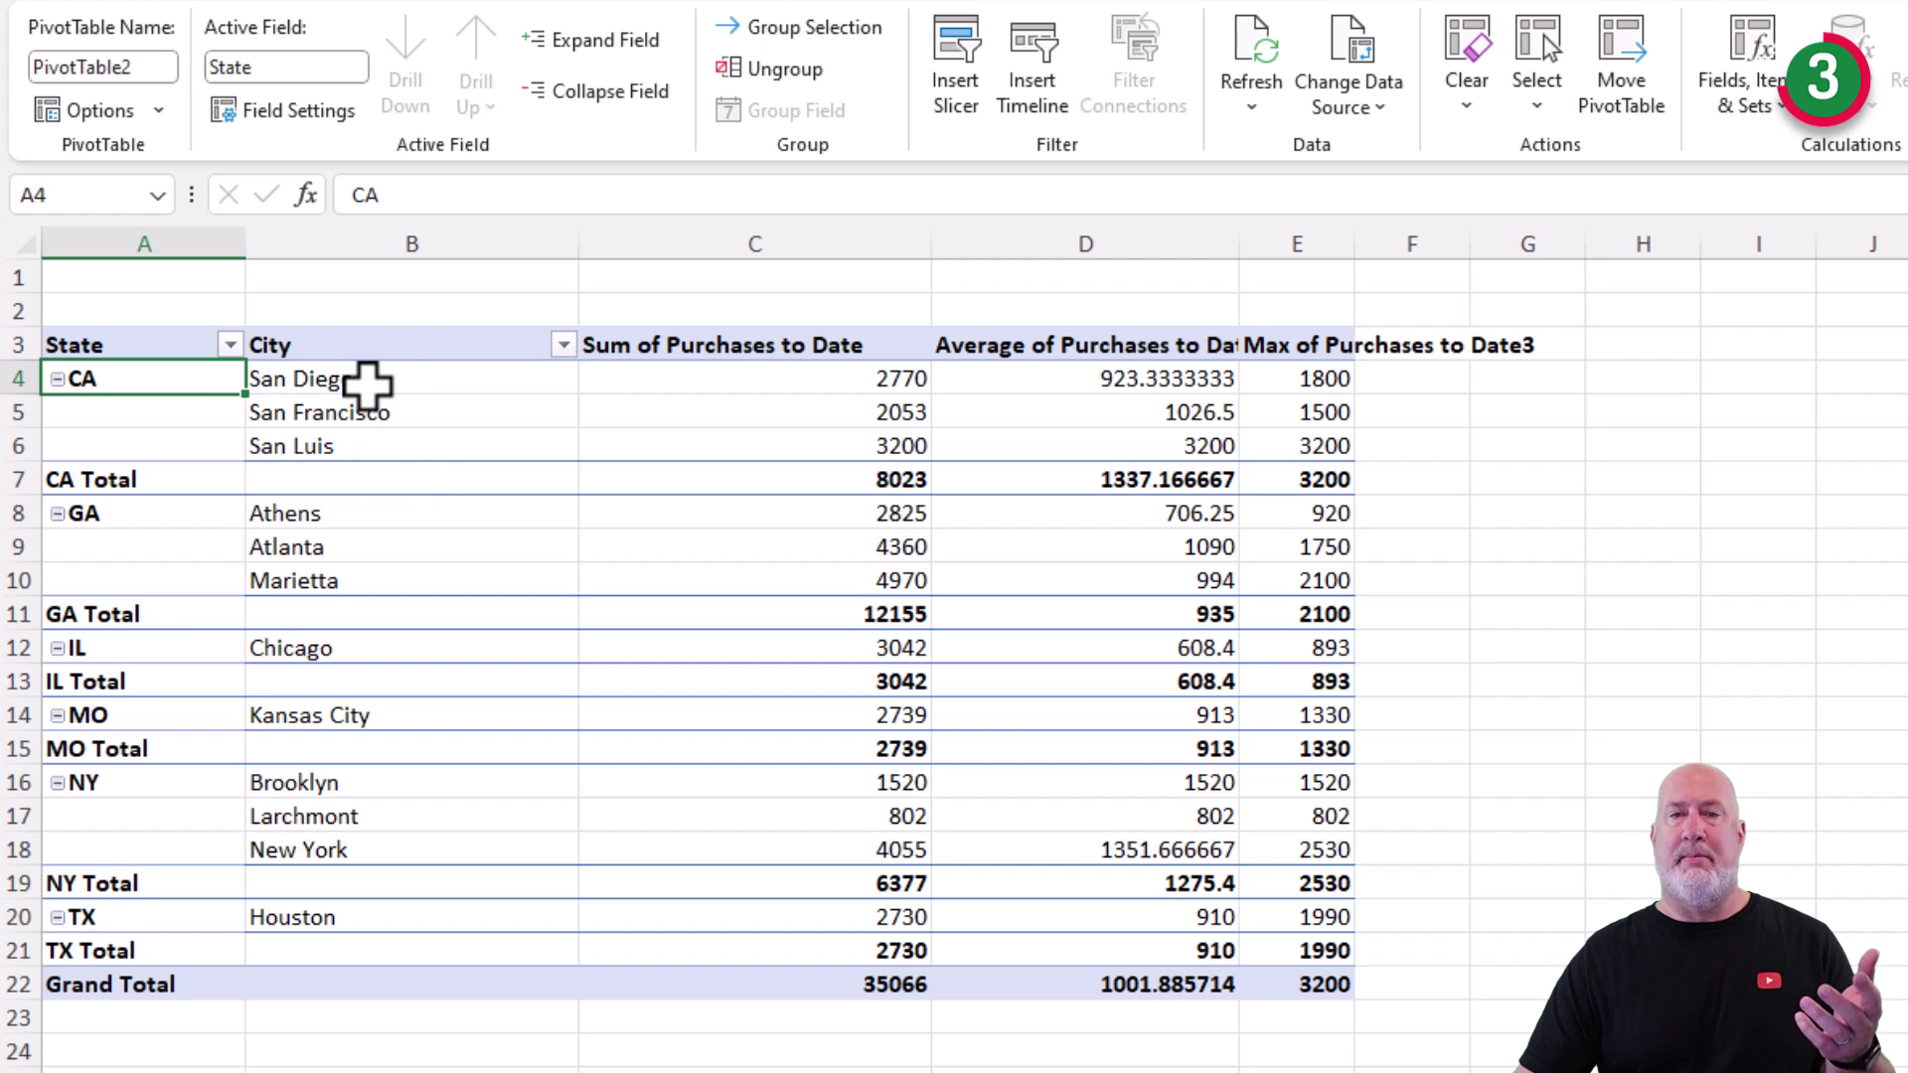
- Enable Repeat item labels in the State field's Layout & Print settings
right_click(390, 362)
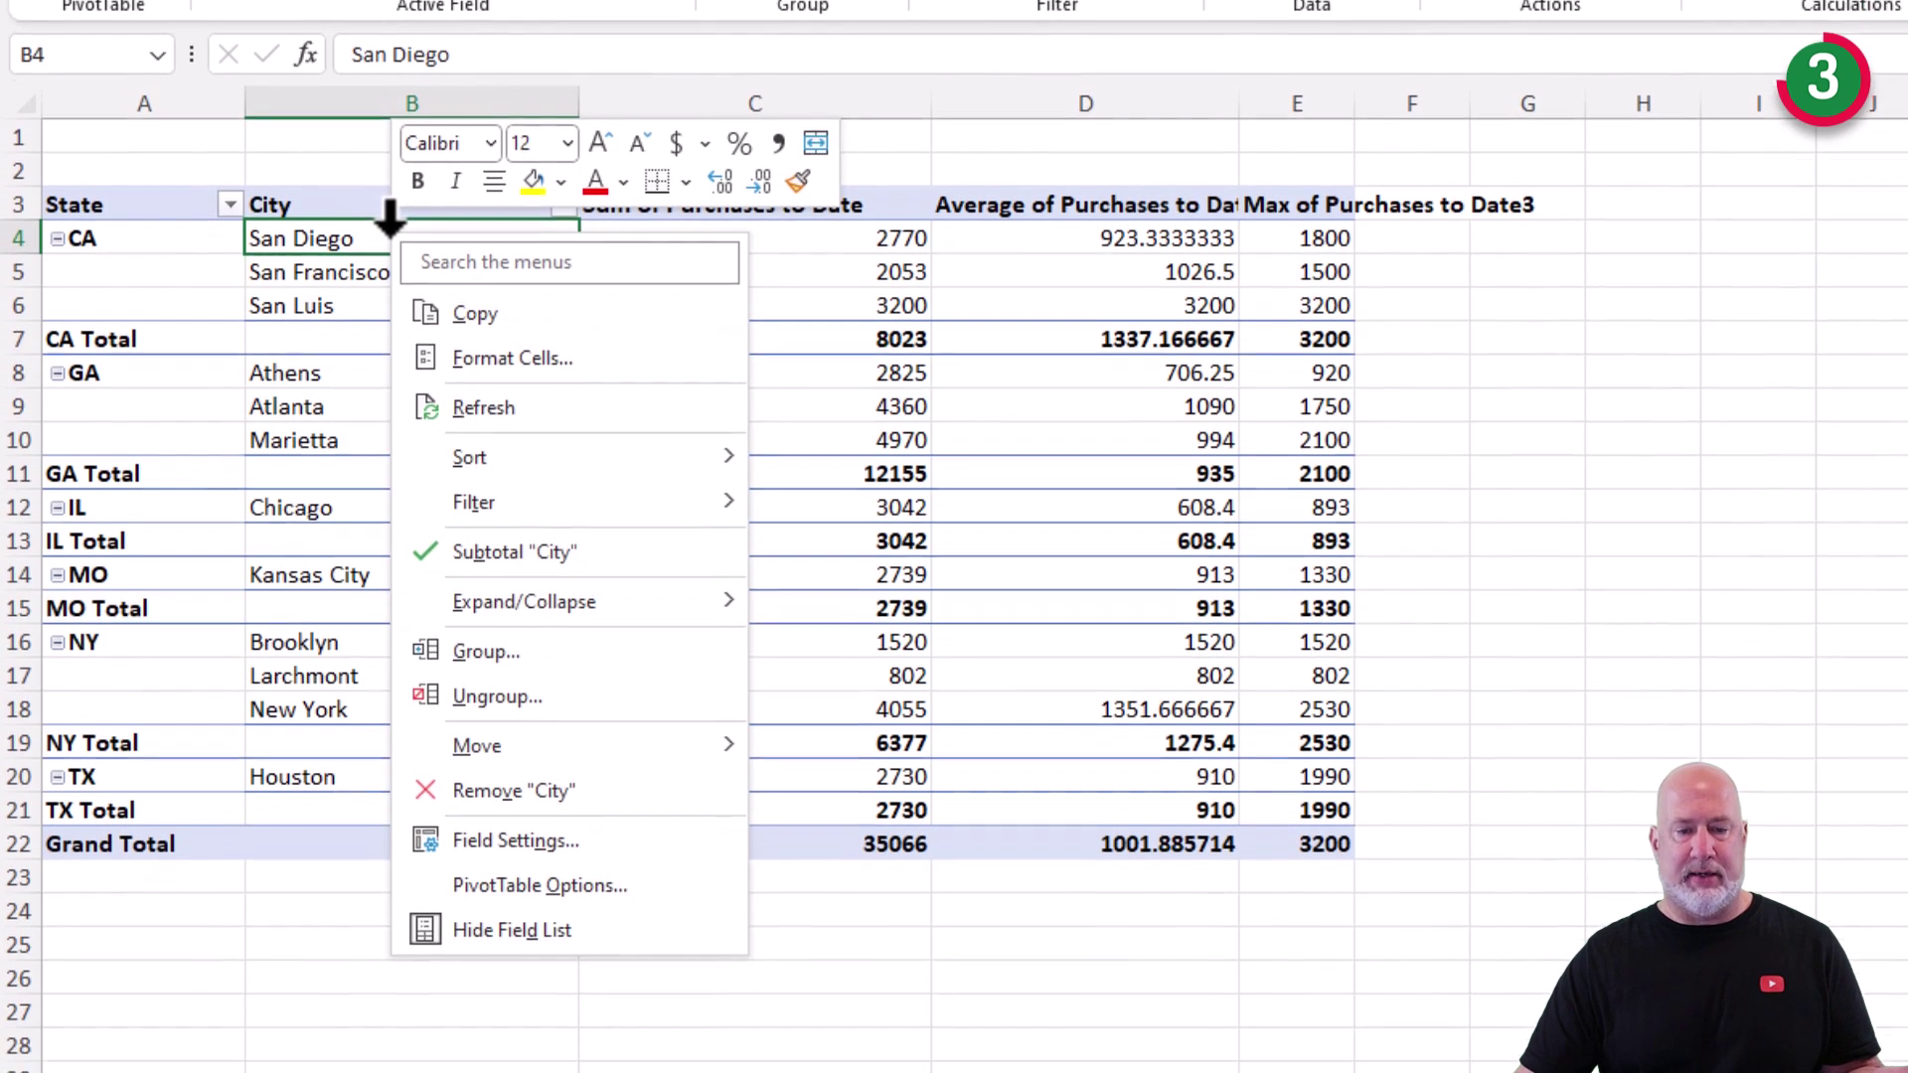
key("Escape")
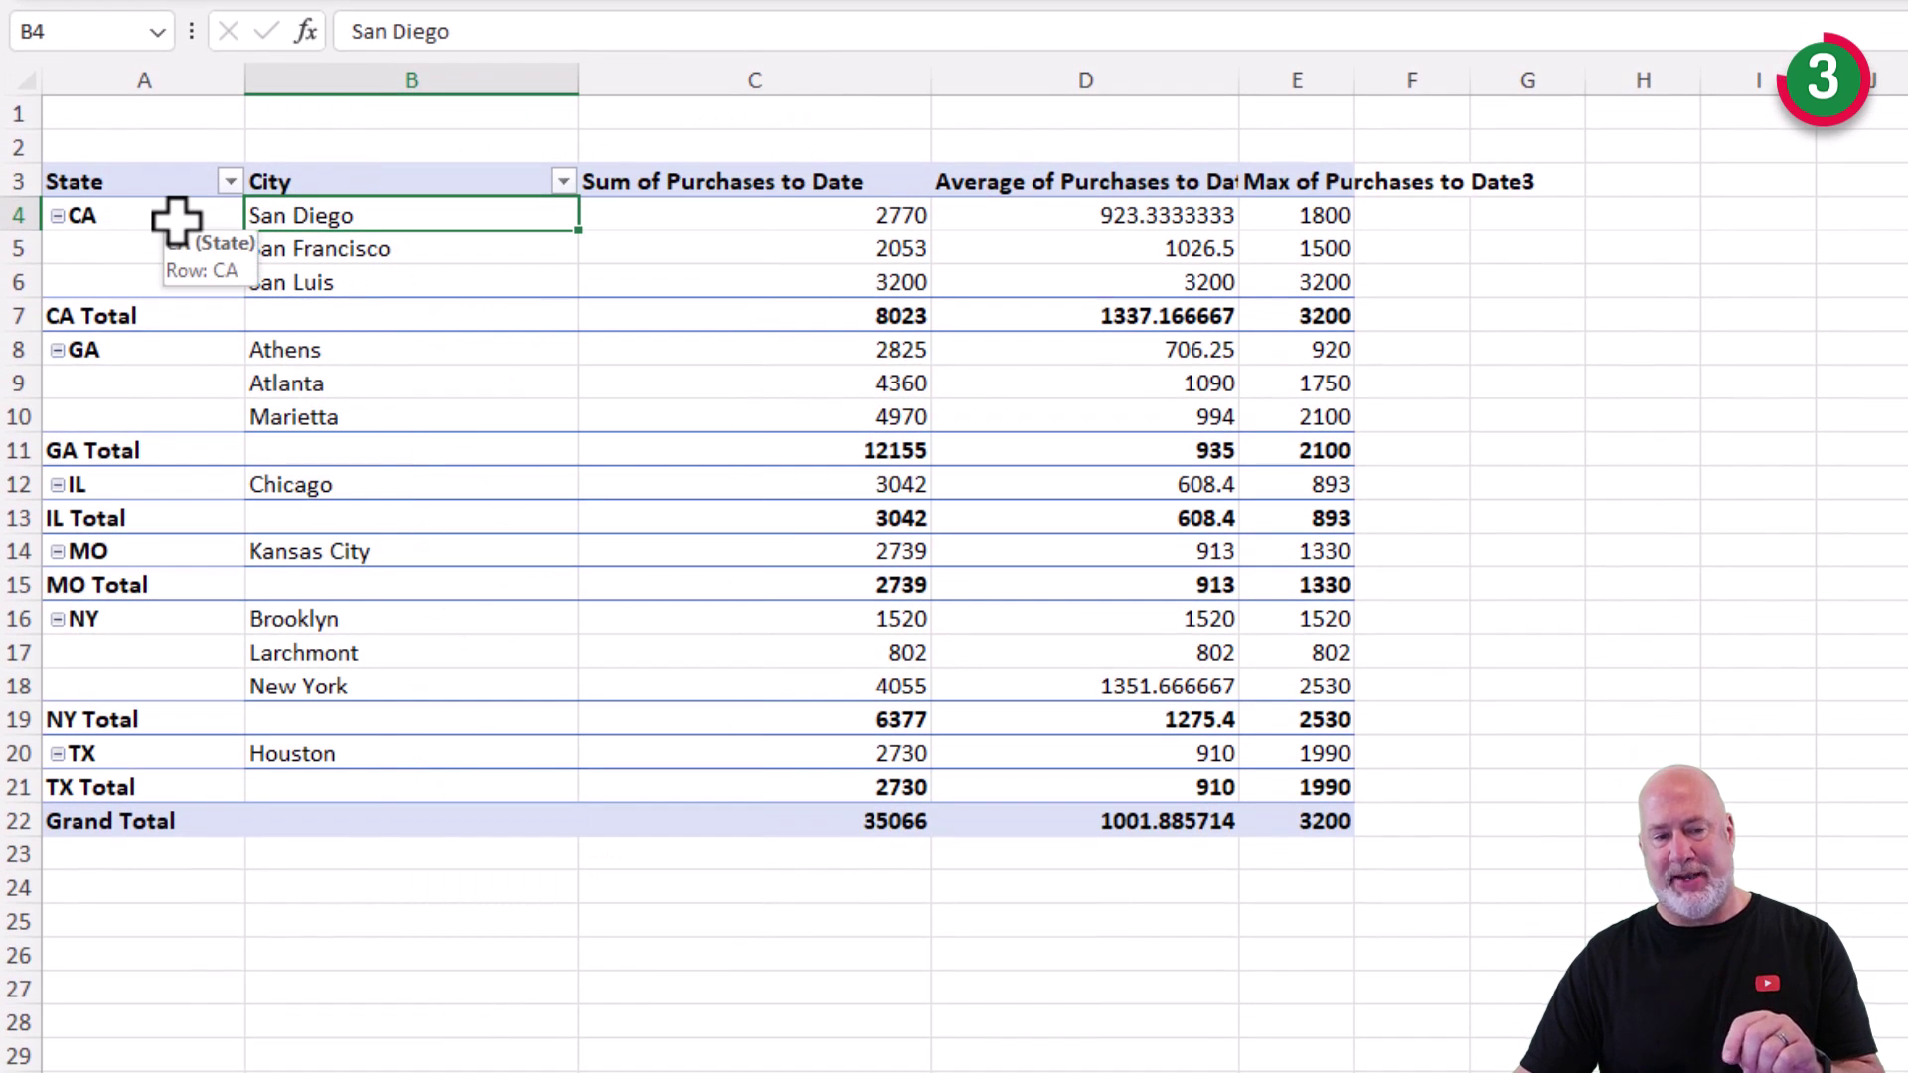
right_click(176, 219)
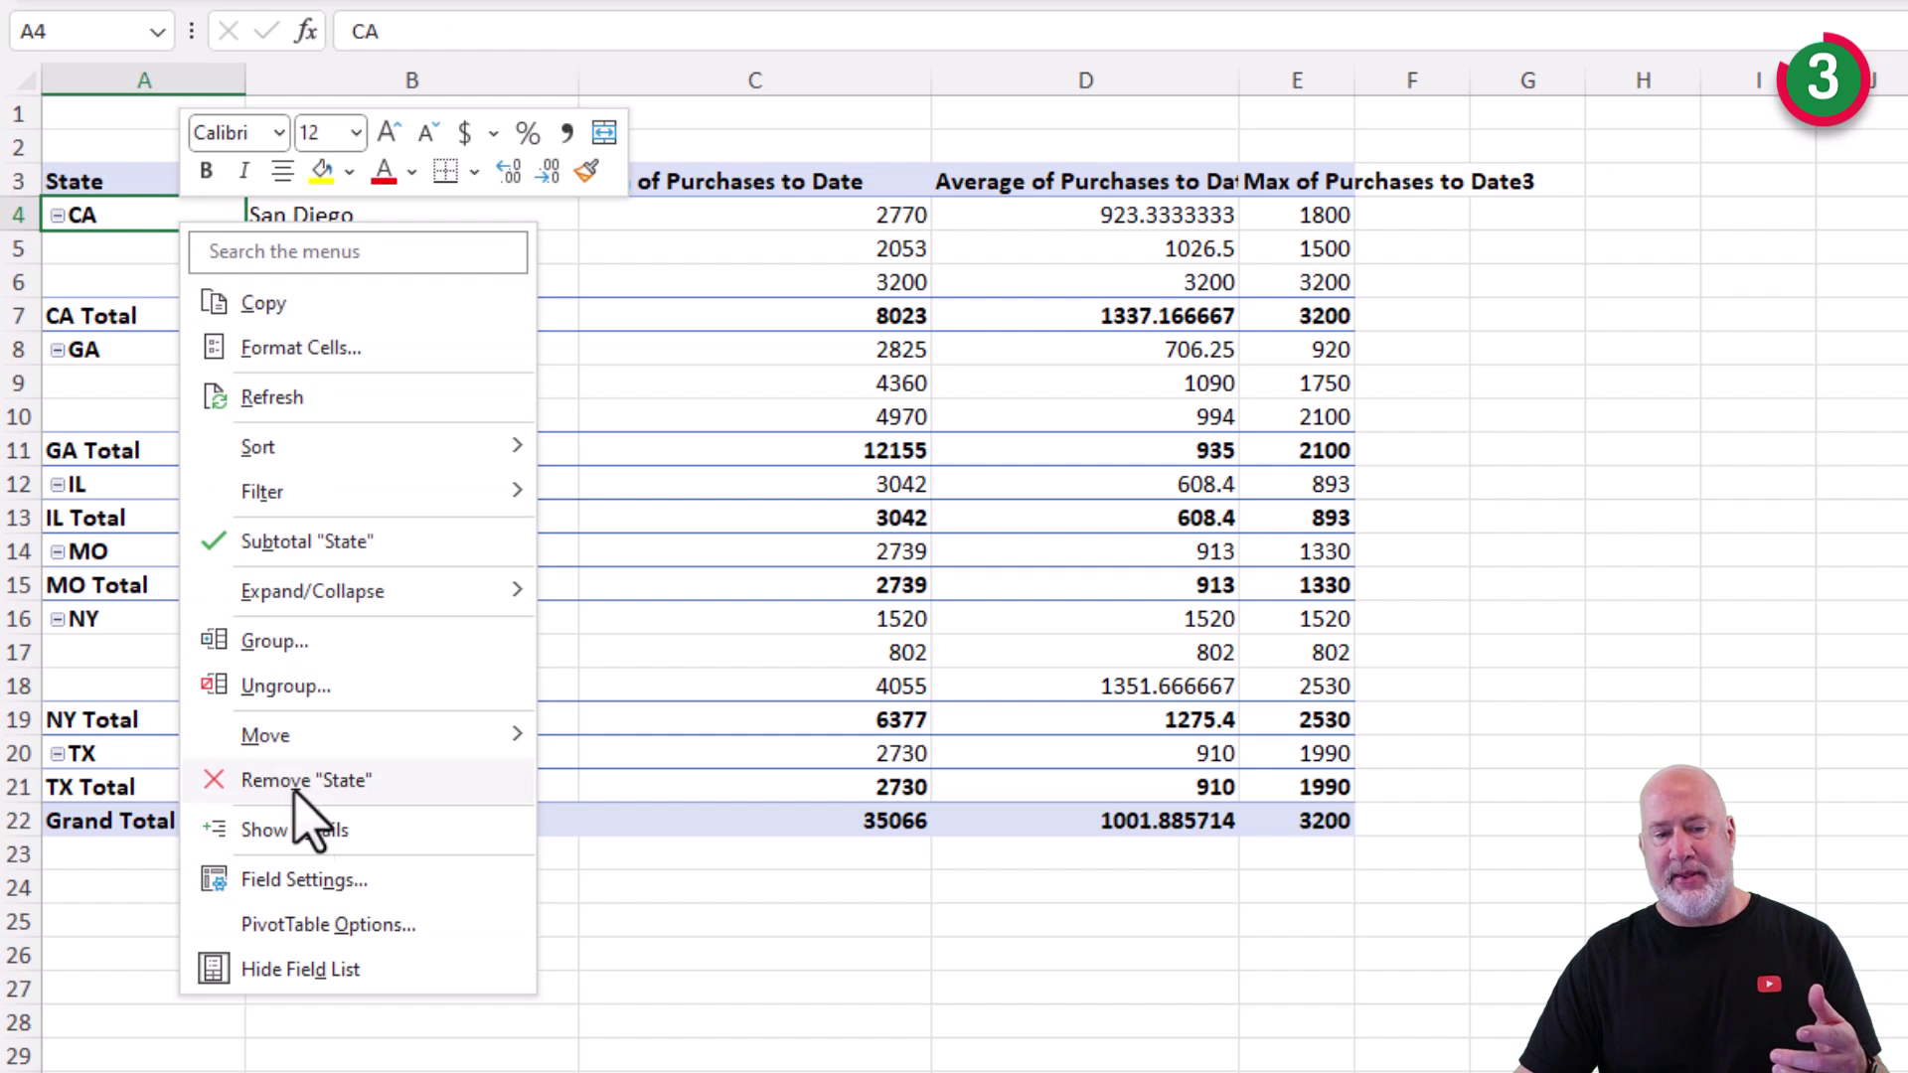
left_click(358, 878)
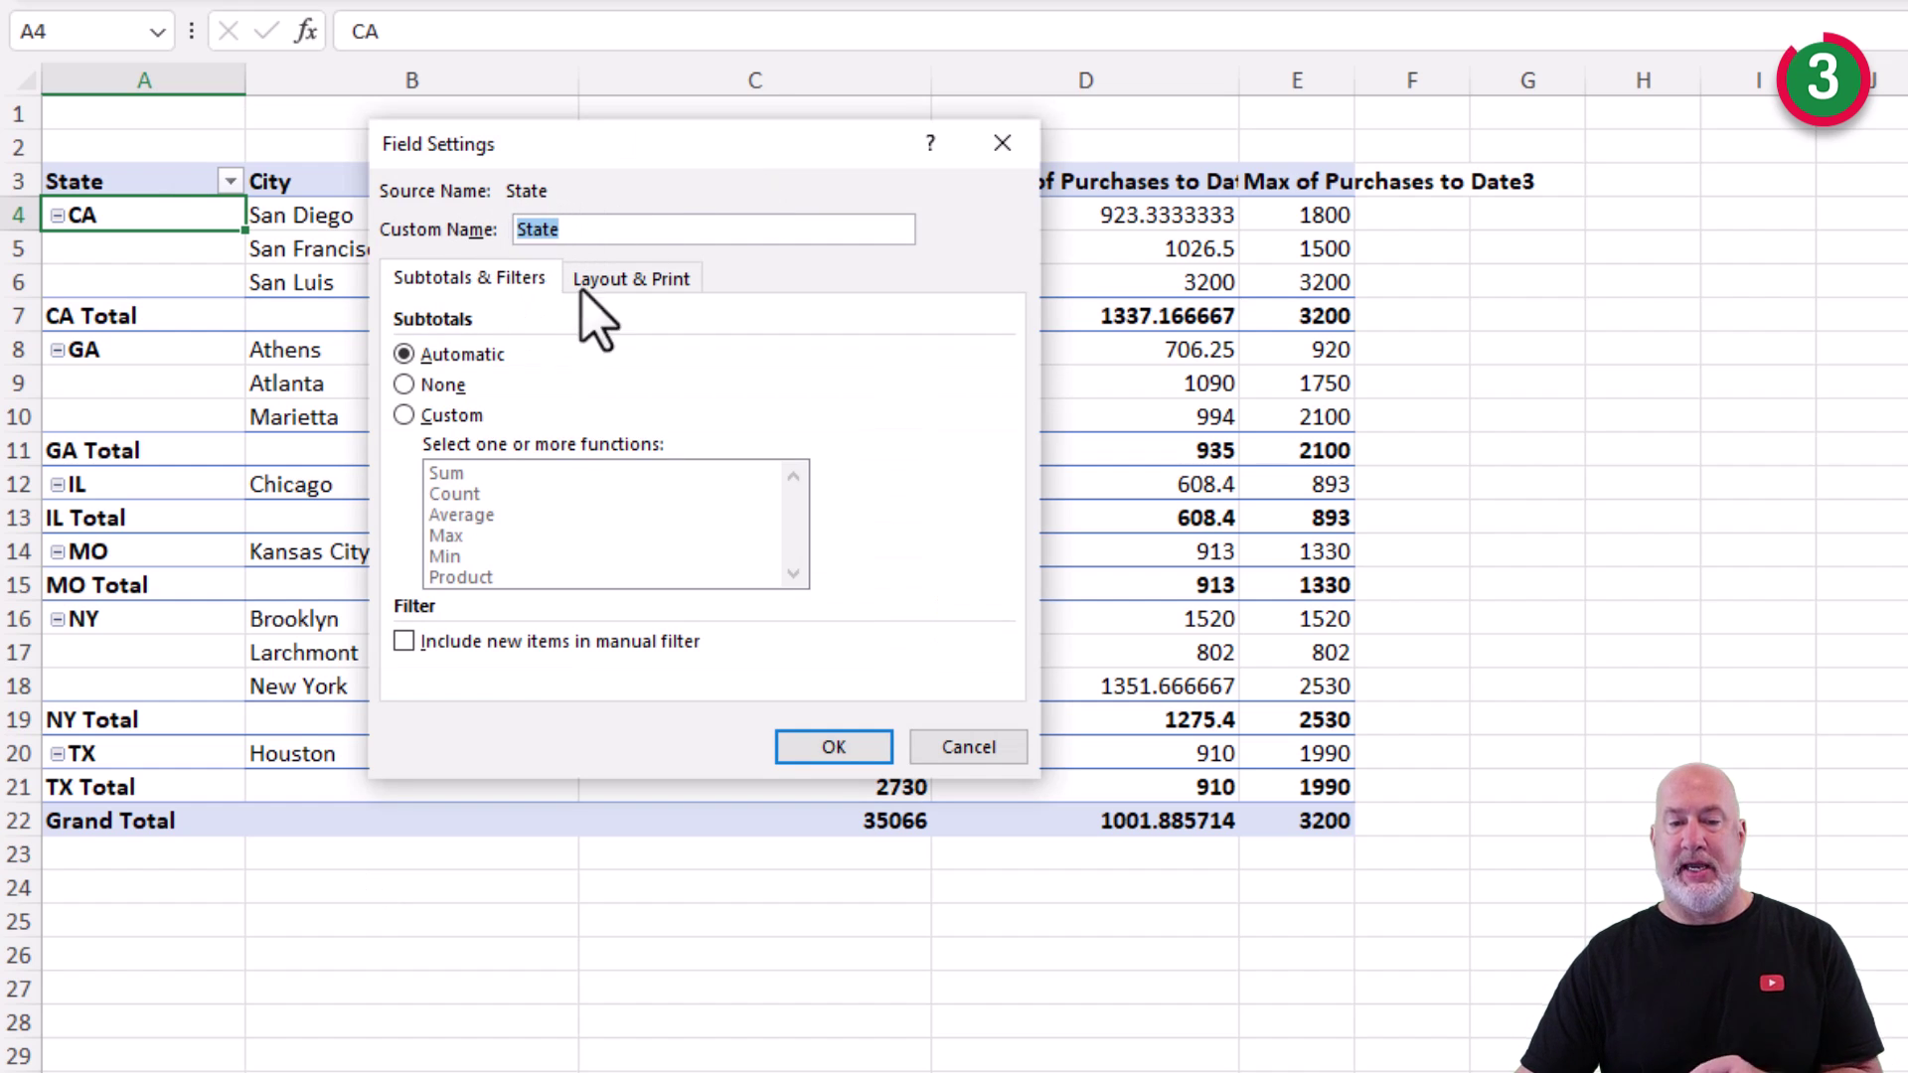
left_click(626, 283)
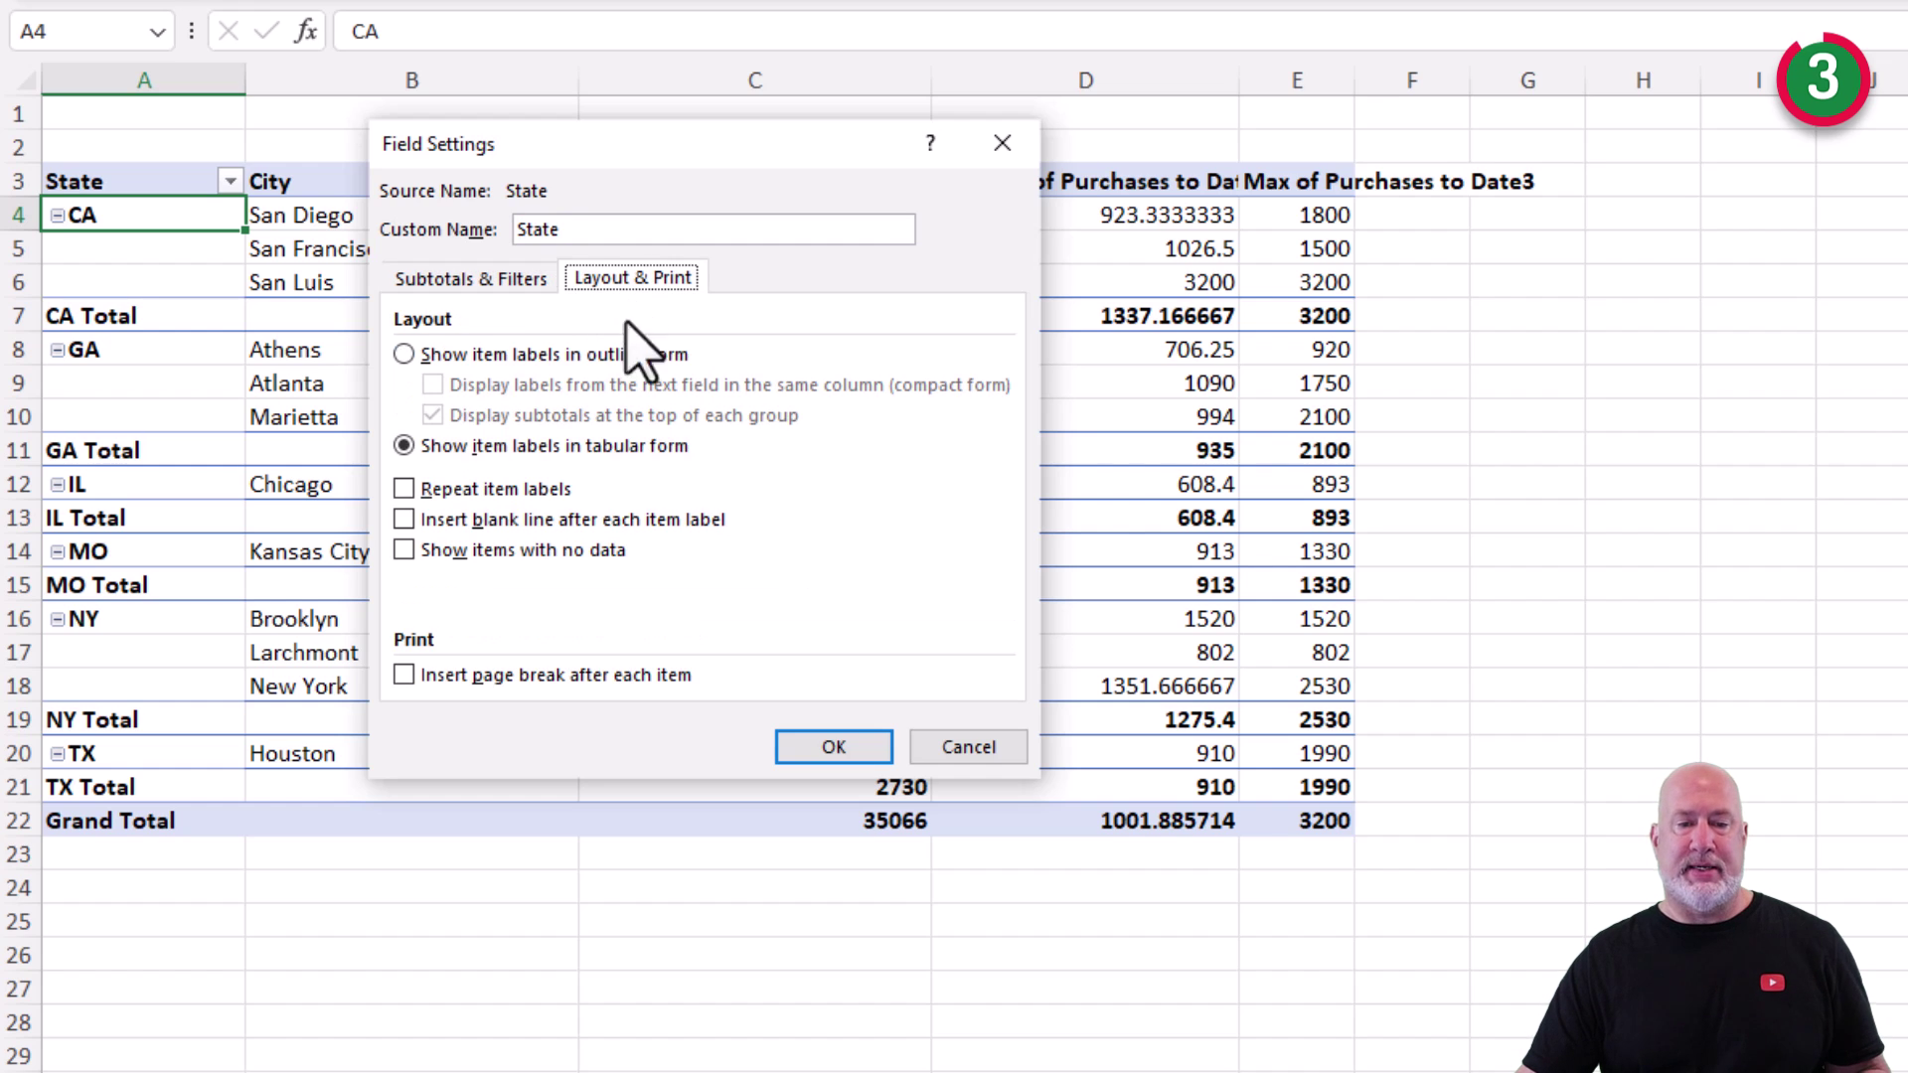
left_click(455, 491)
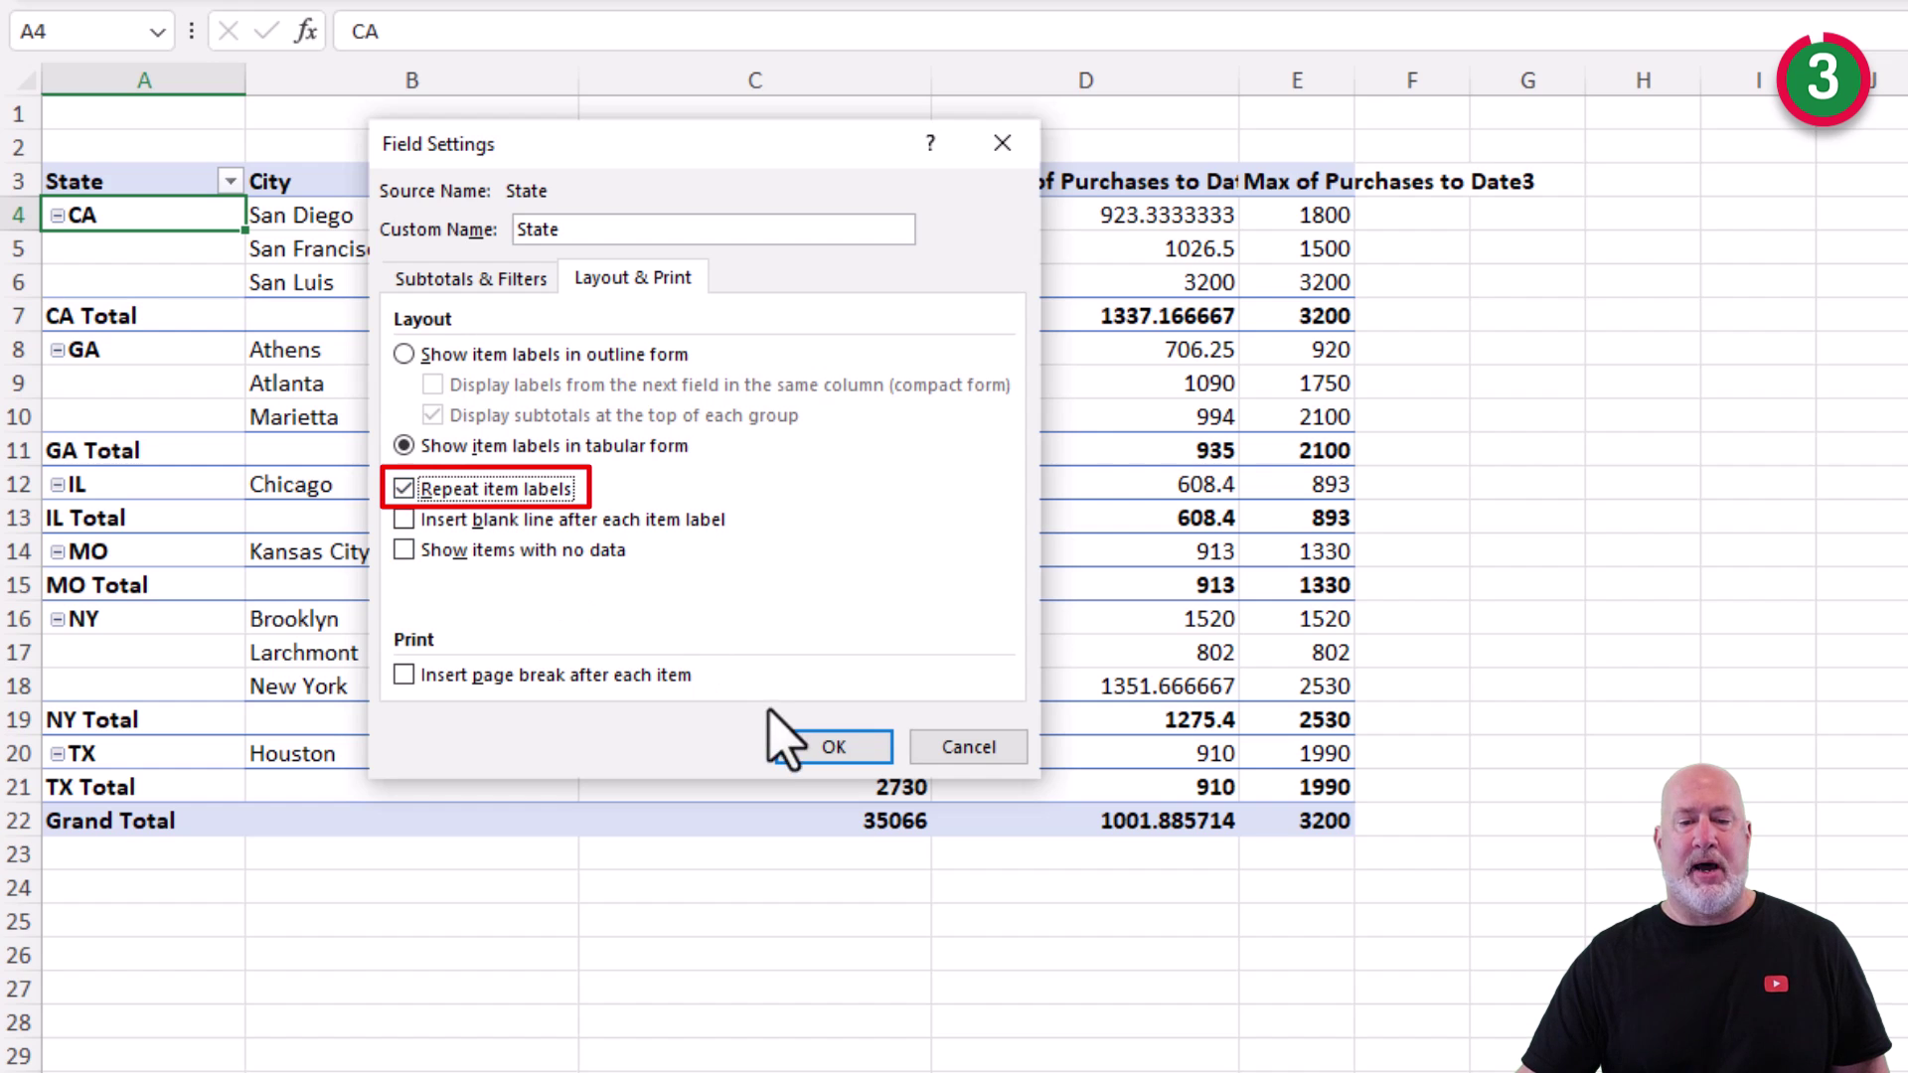
left_click(823, 752)
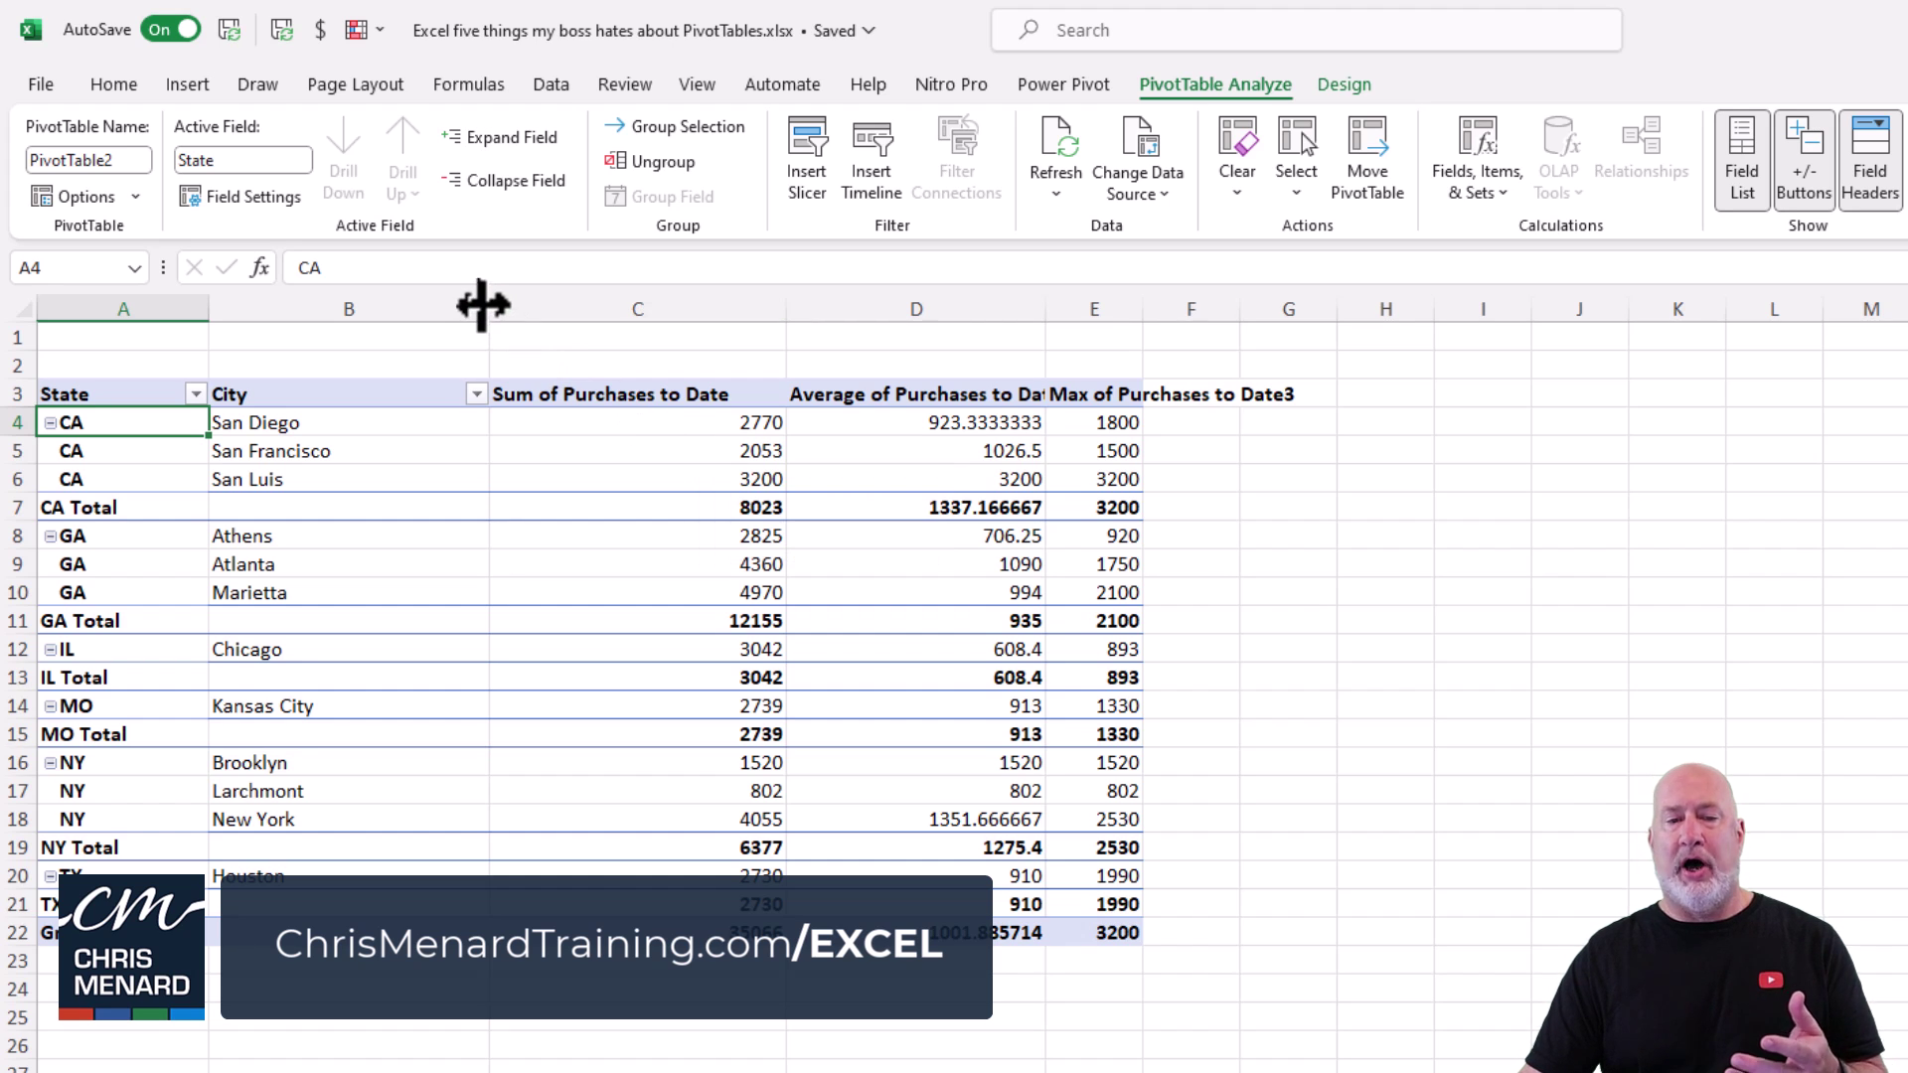
- Open PivotTable Options from the City cell B4 and cancel without changes
right_click(311, 440)
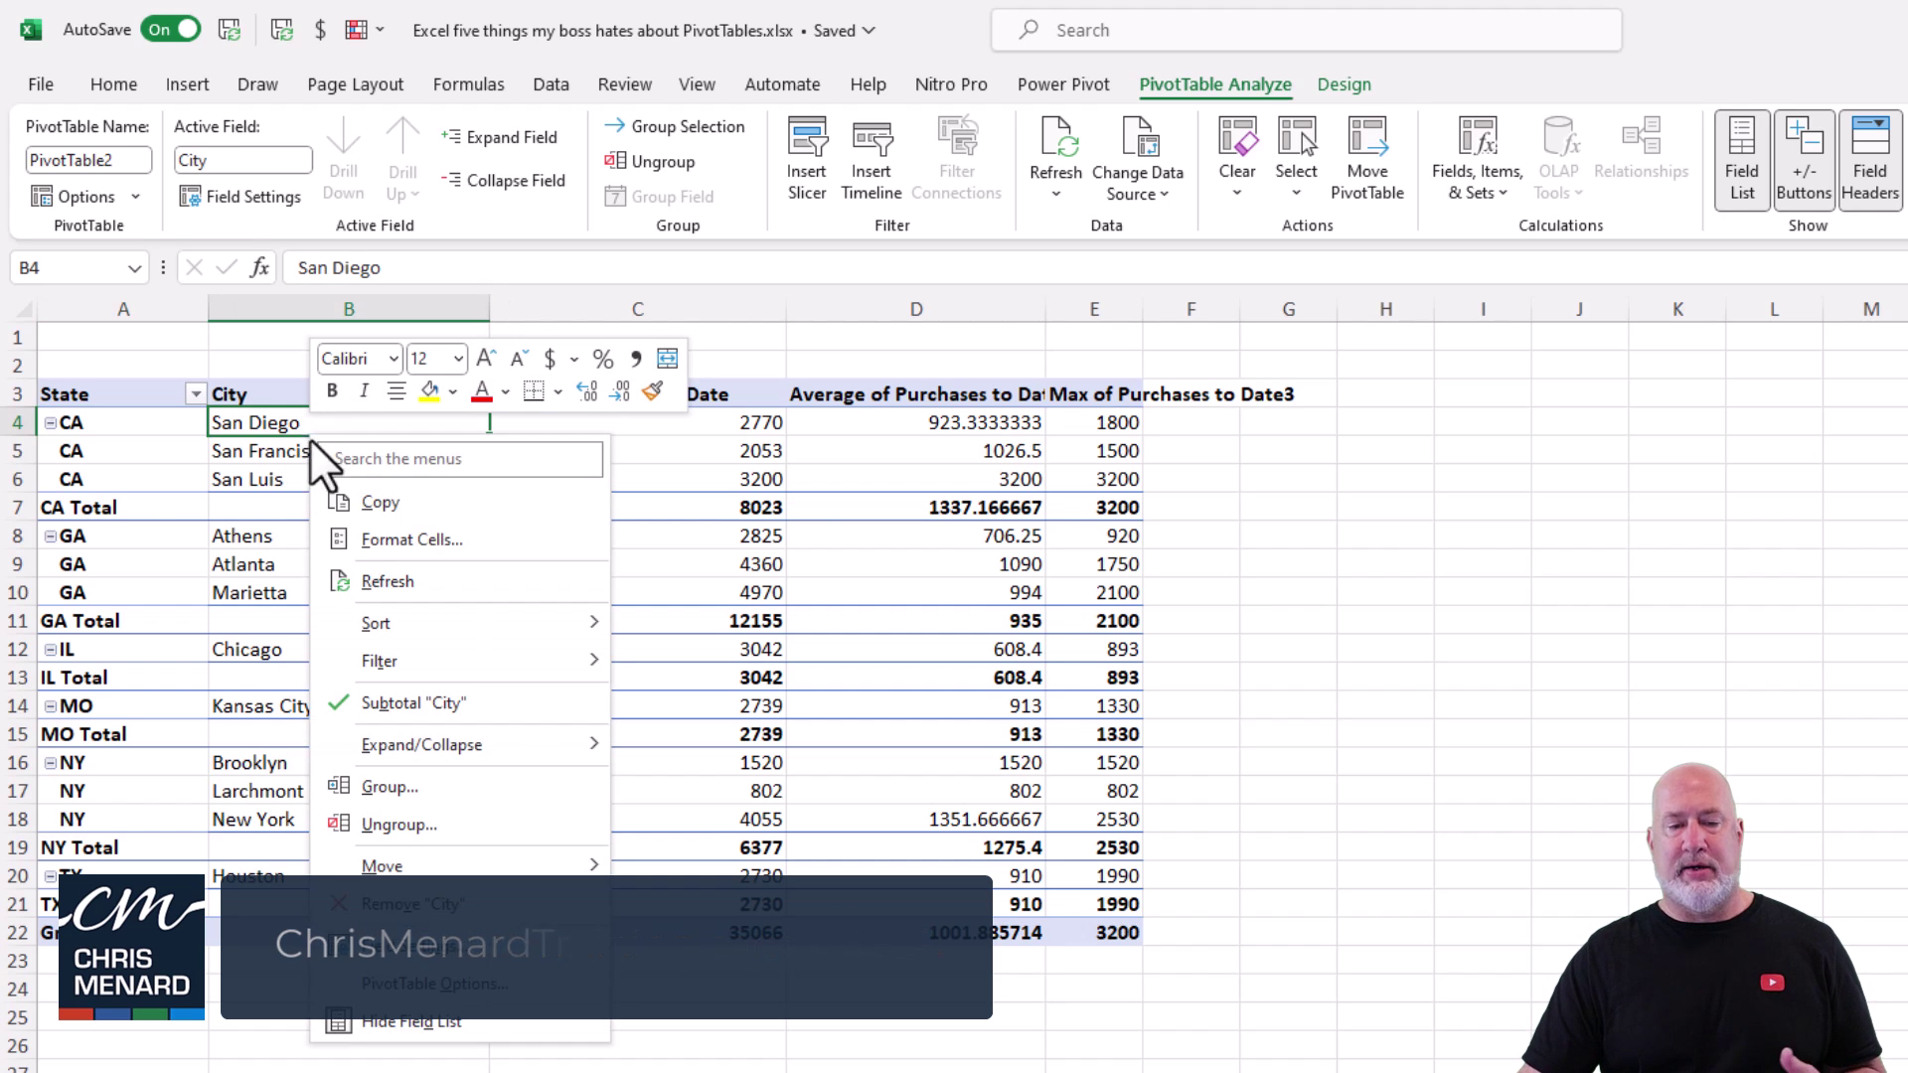
left_click(451, 988)
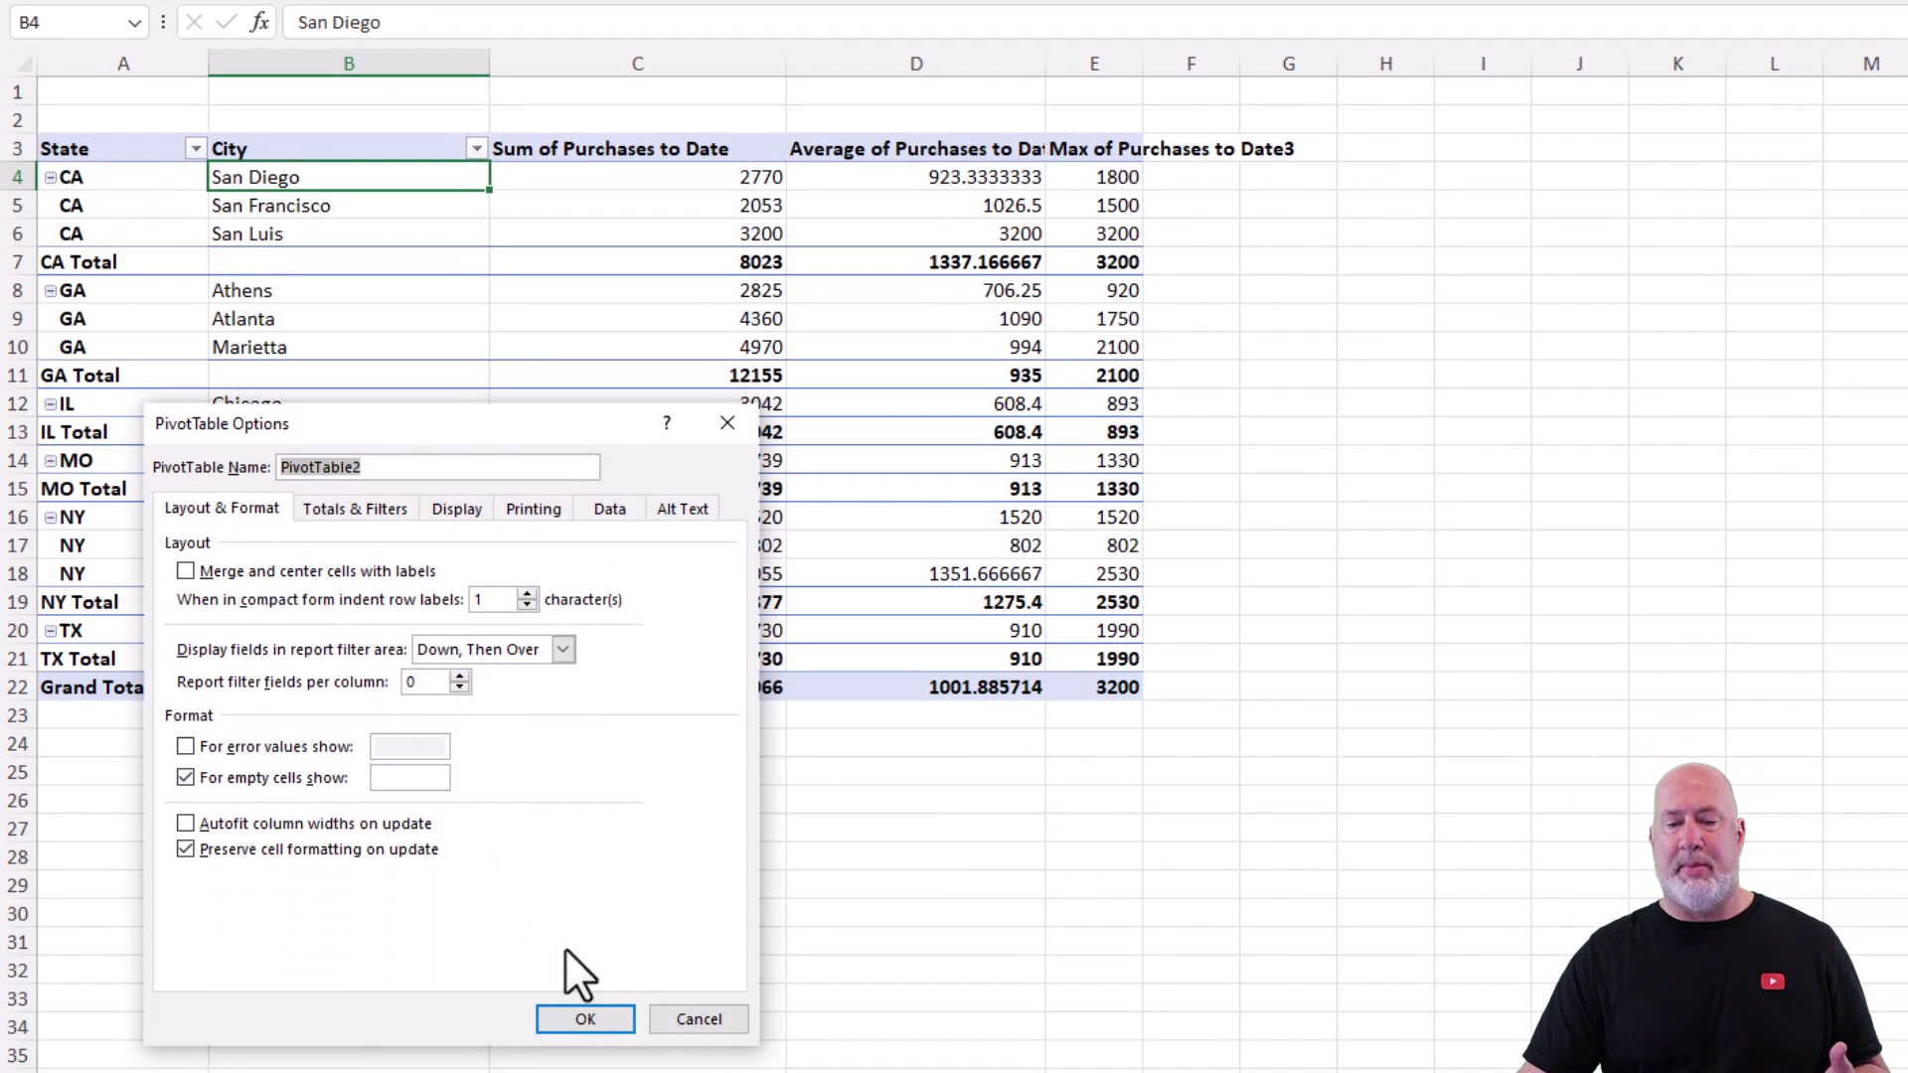
left_click(699, 1018)
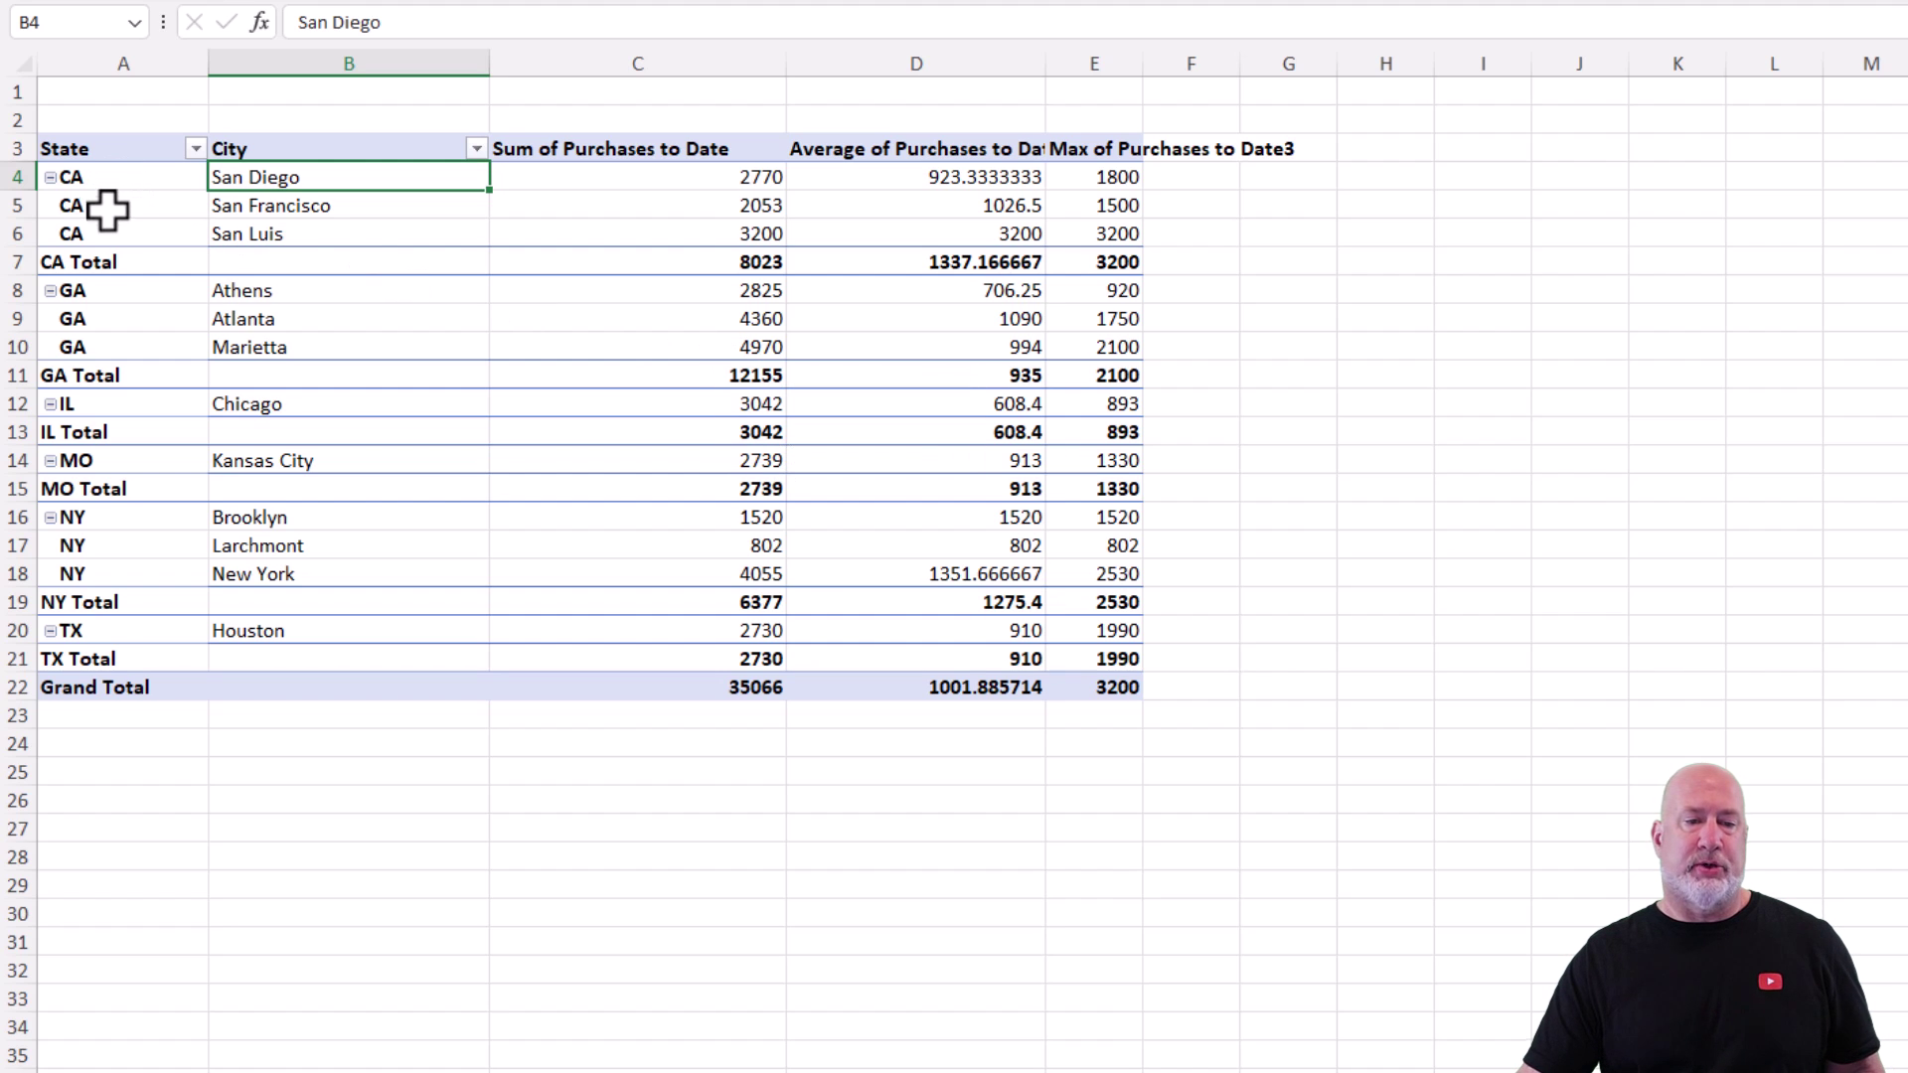
- Open Field Settings for State from cell A4 and view its Layout & Print options
right_click(129, 177)
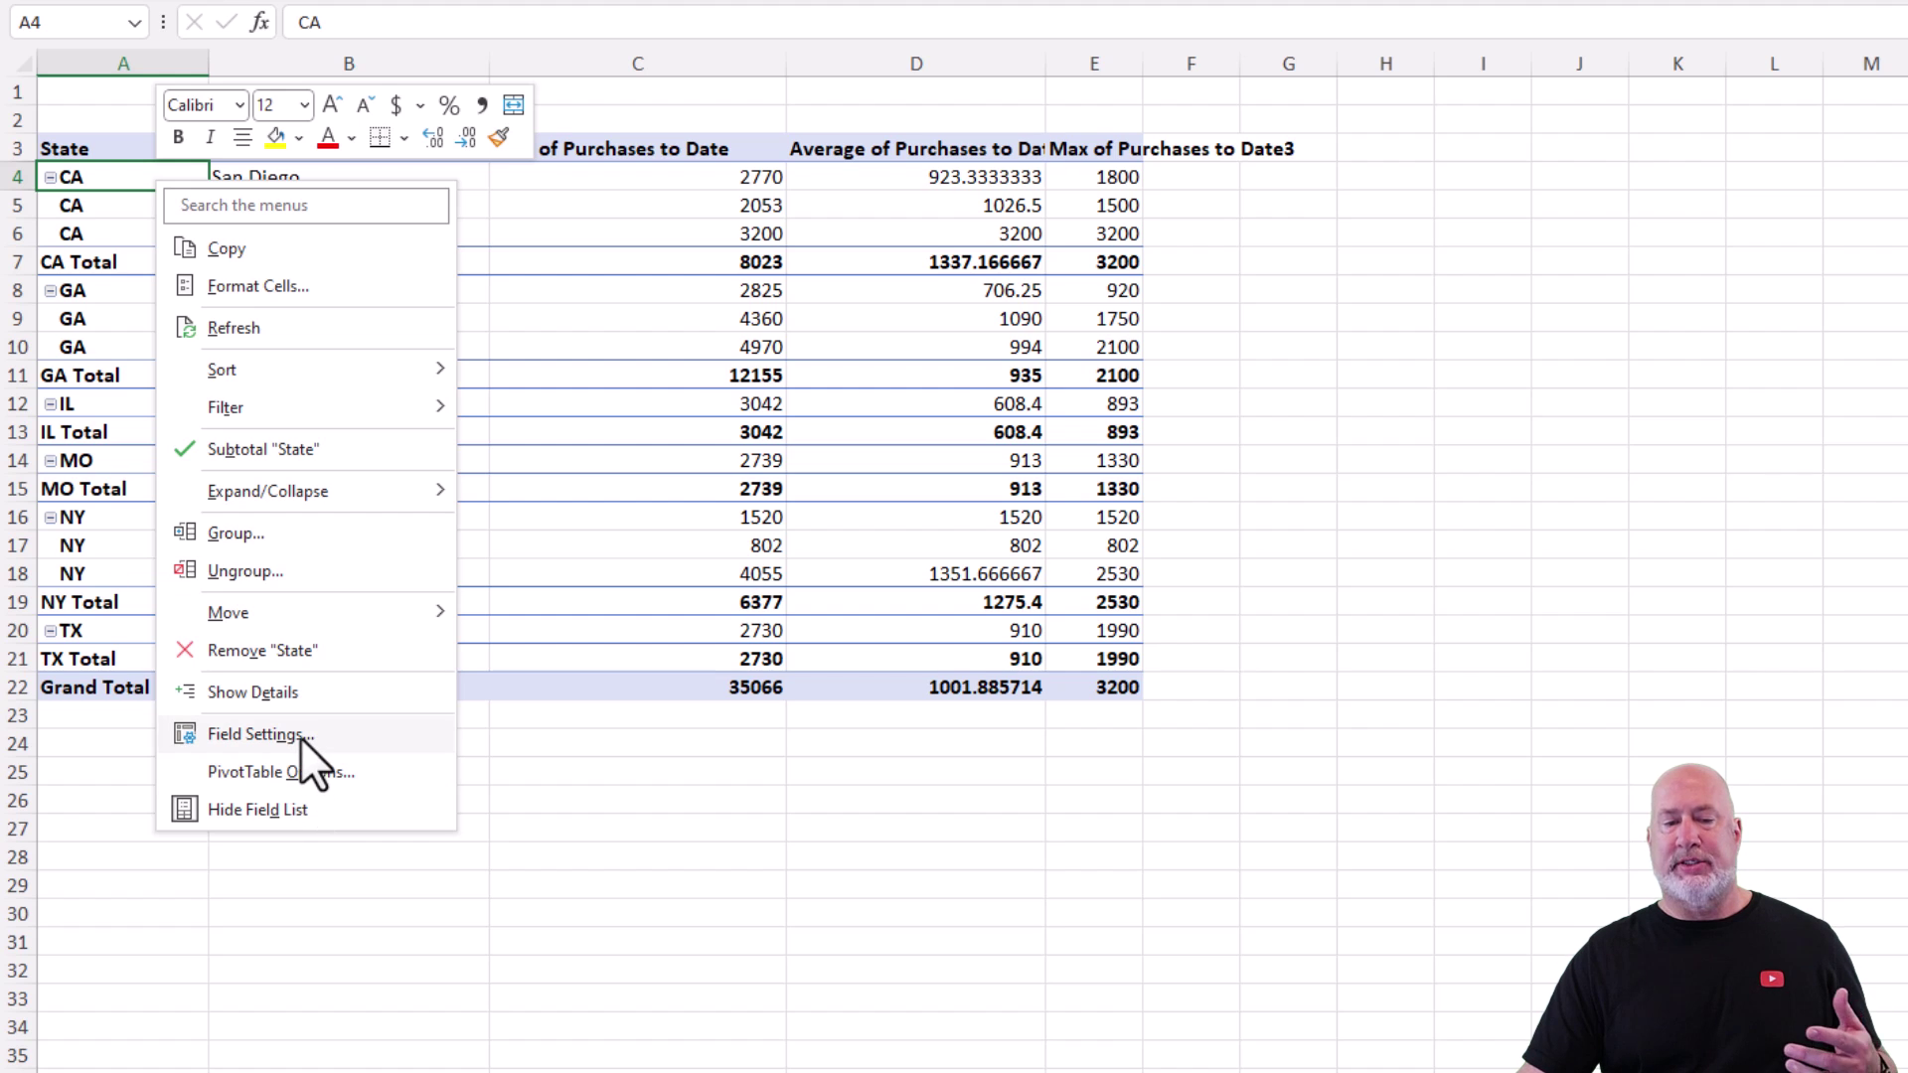
left_click(300, 737)
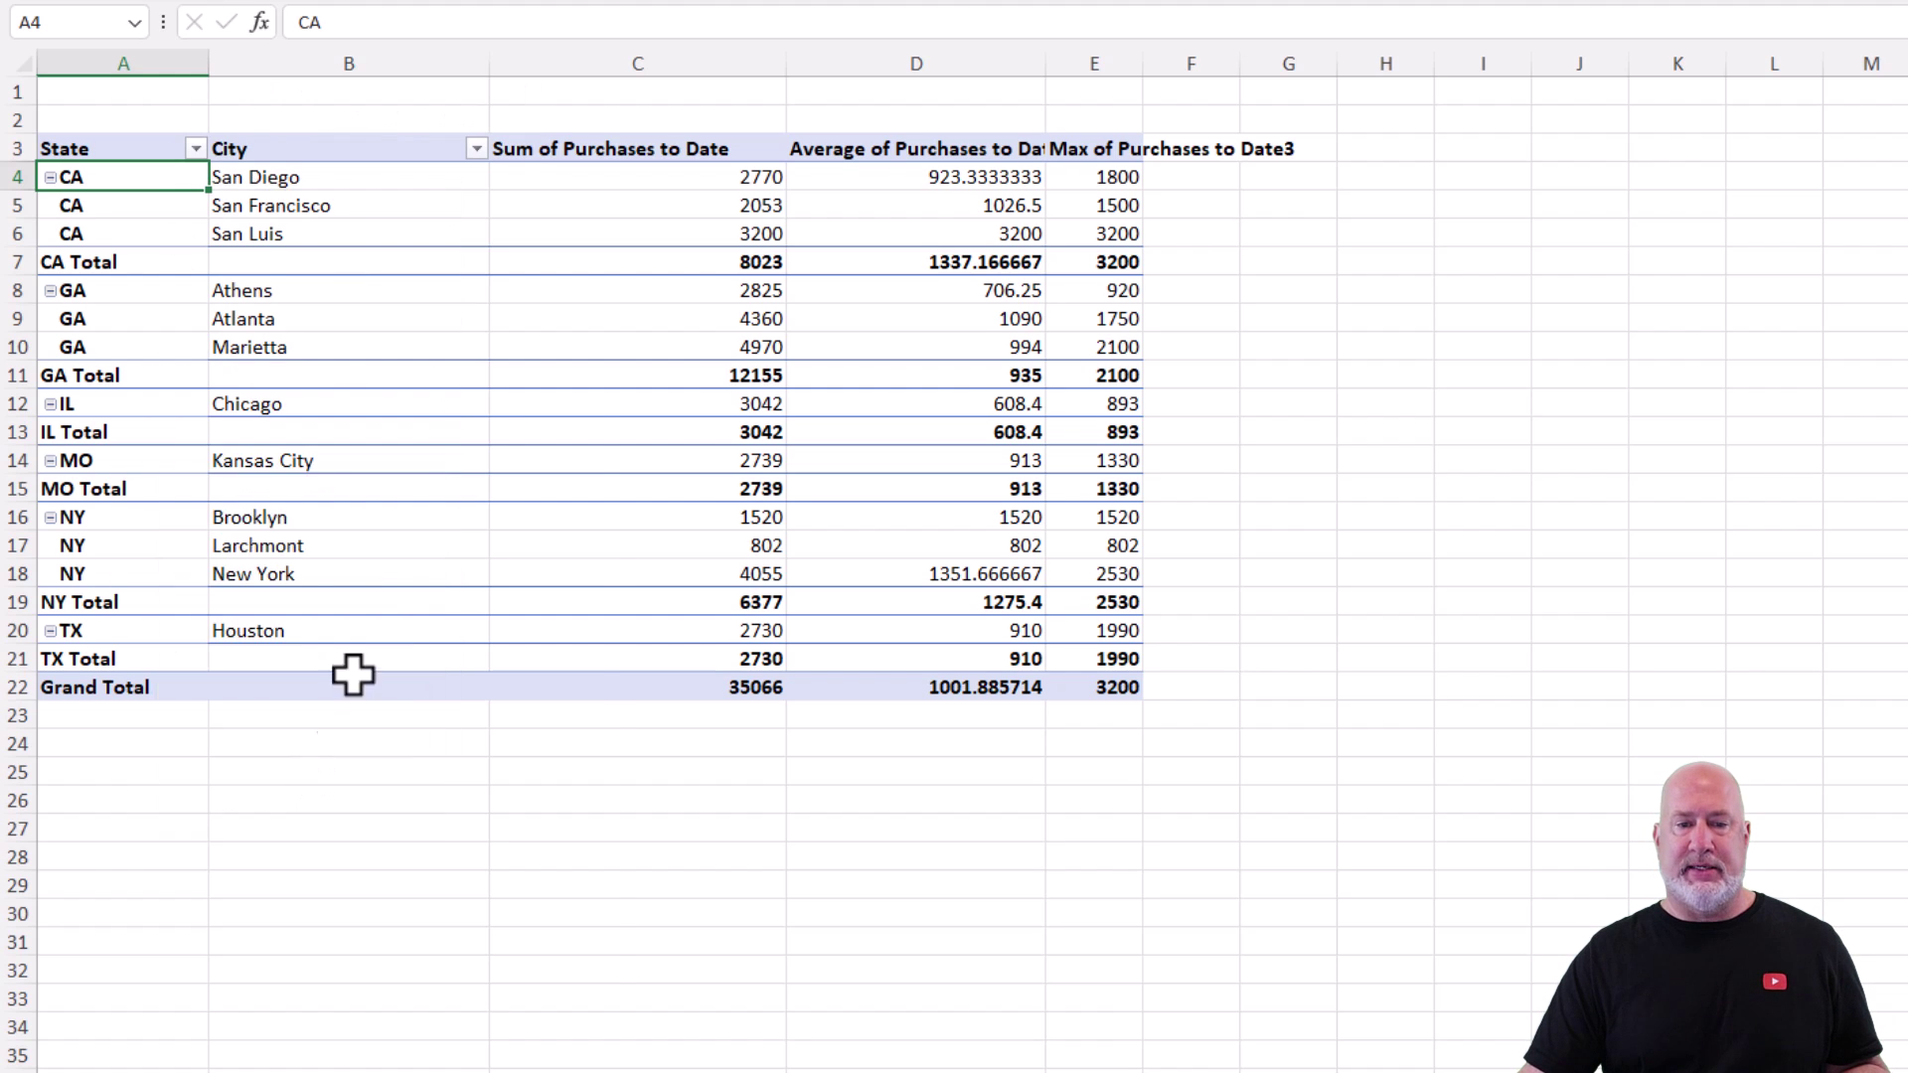
left_click(253, 566)
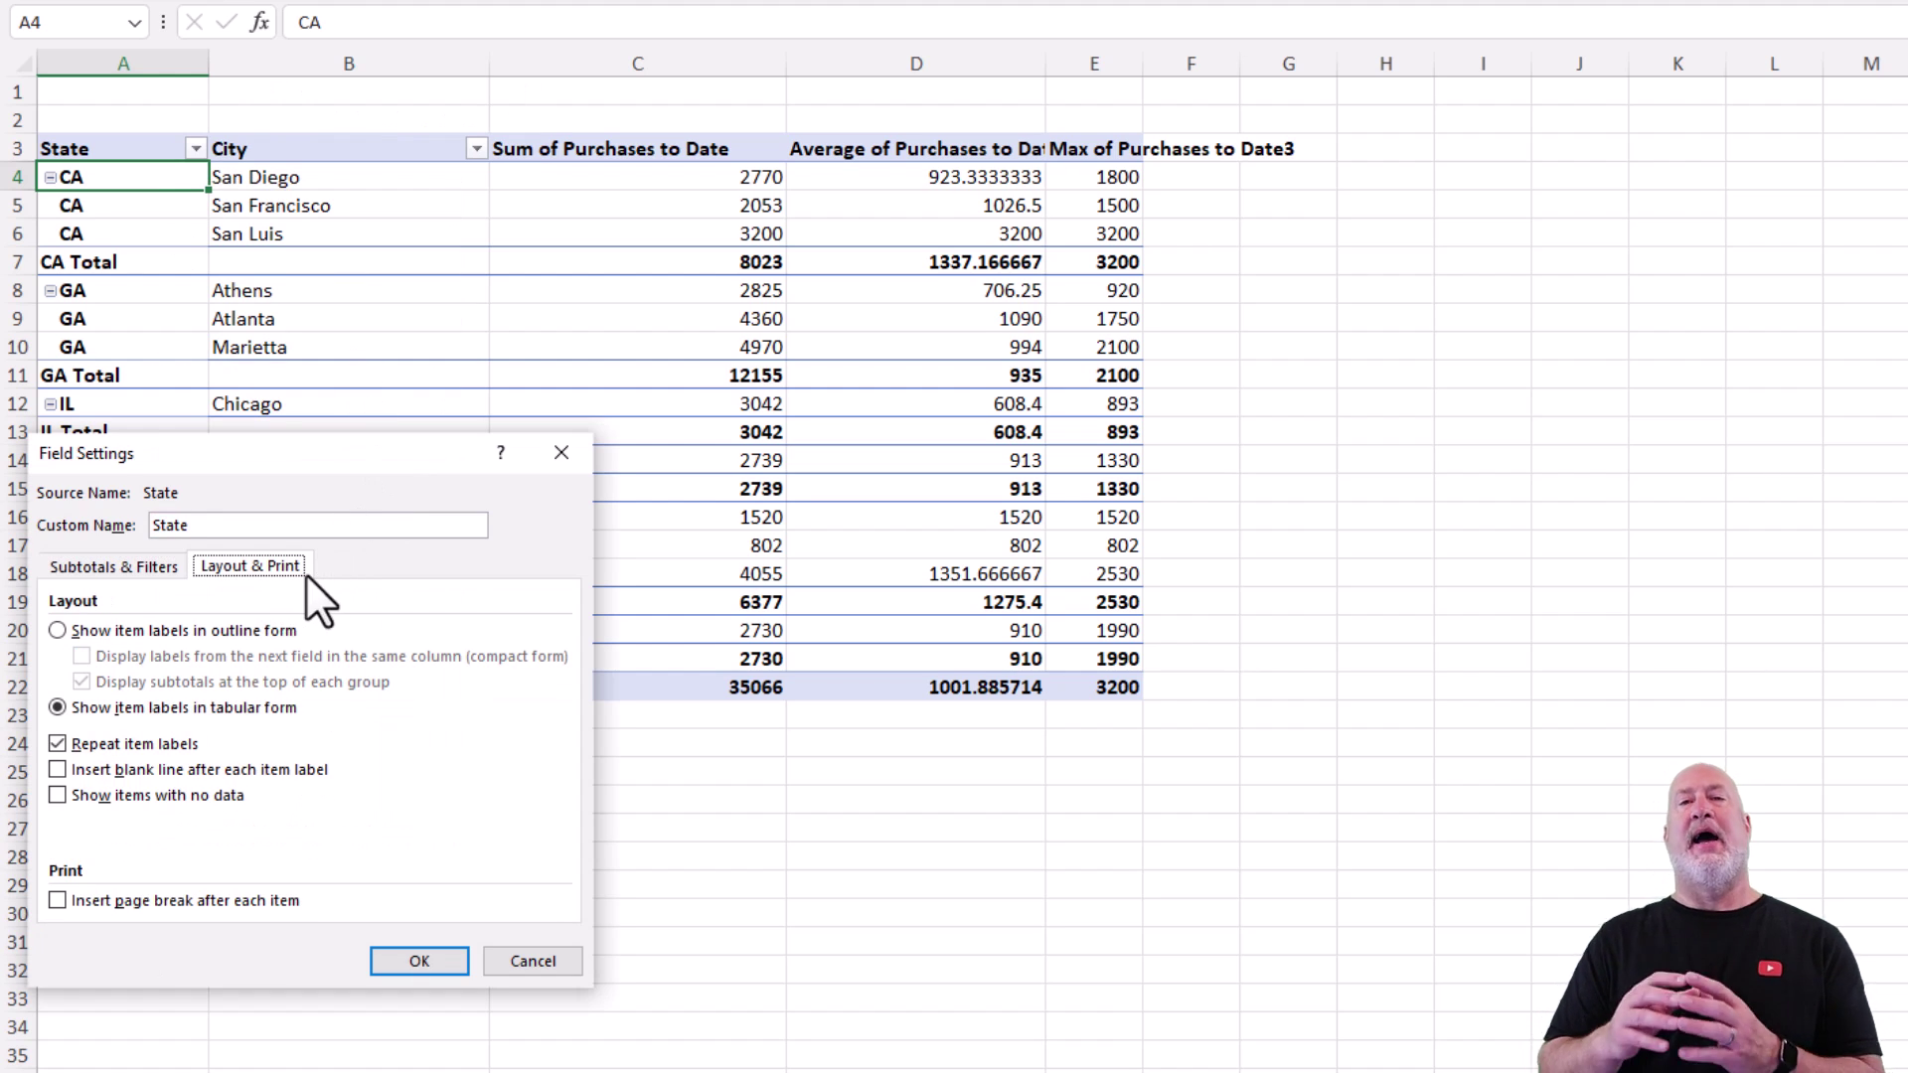